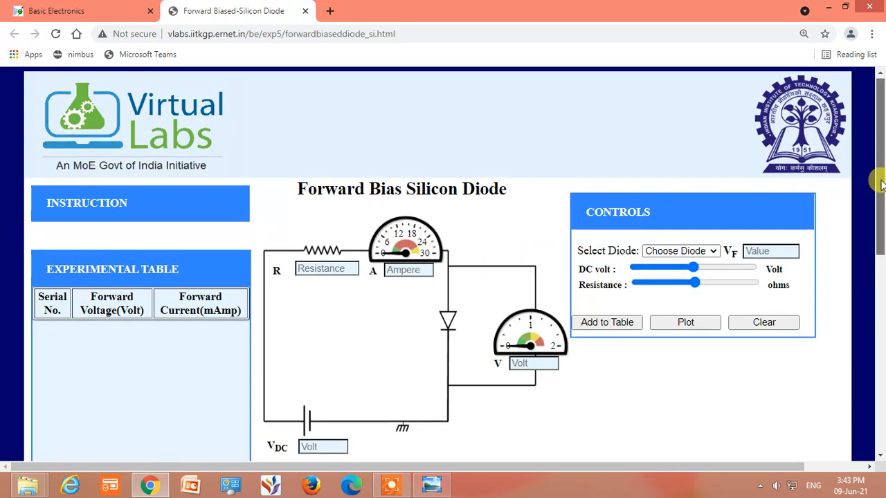
Select the 1N4007 diode for the forward bias circuit and set the resistance to 100 ohms
left_click_drag(880, 180, 880, 189)
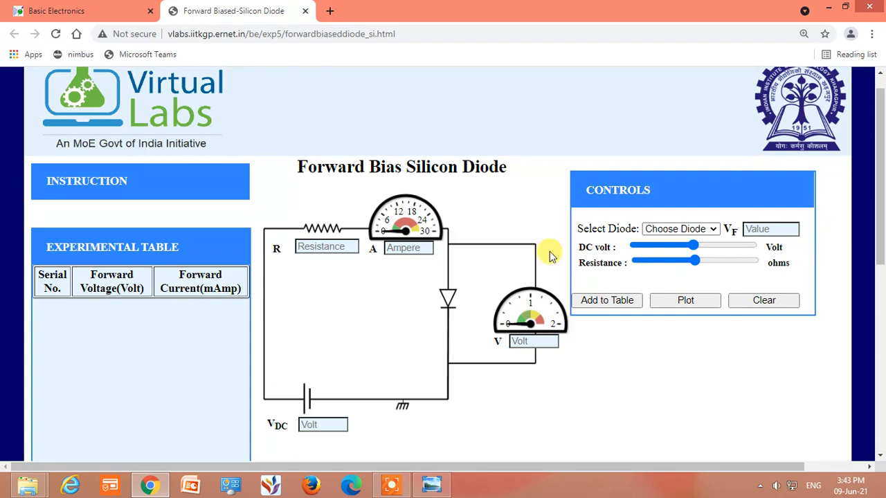
left_click(671, 228)
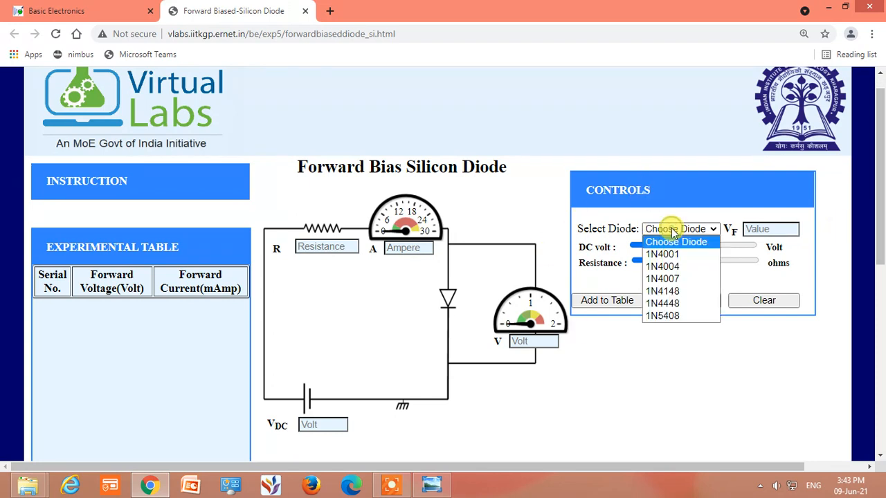
left_click(681, 279)
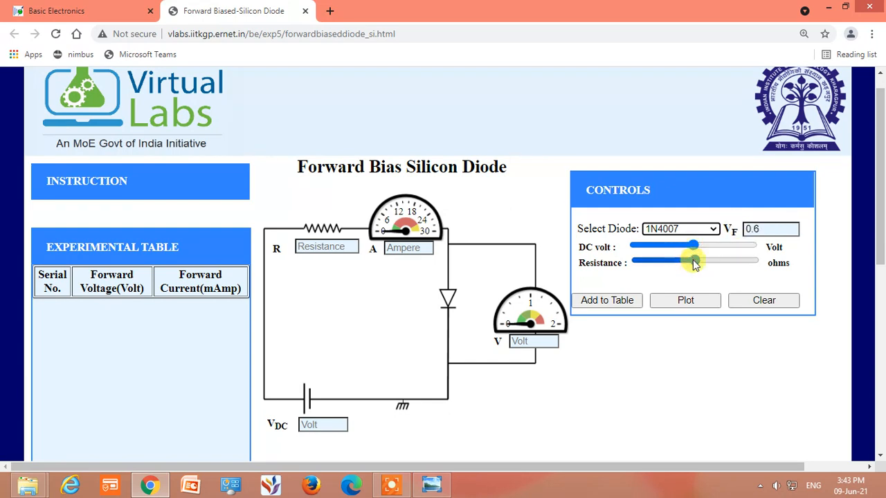
left_click_drag(693, 263, 637, 280)
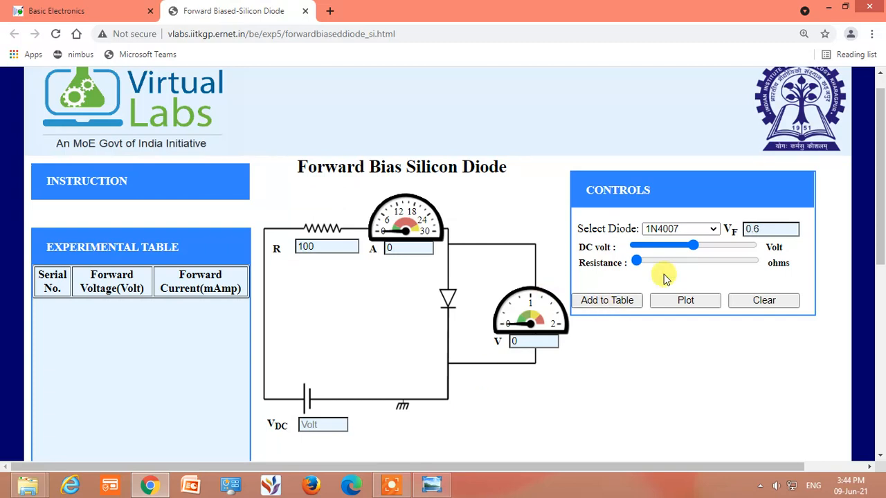
Set the DC voltage to 0.2 V and add the reading to the experimental table
left_click_drag(692, 248, 626, 249)
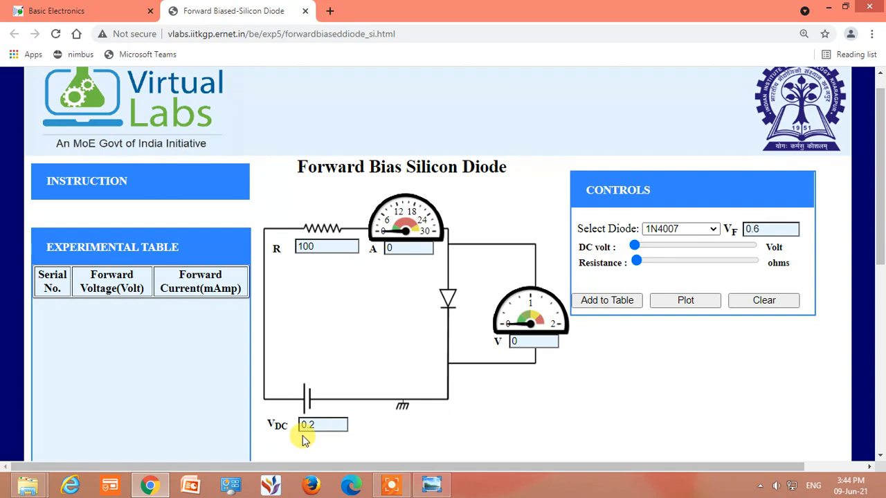
left_click(627, 303)
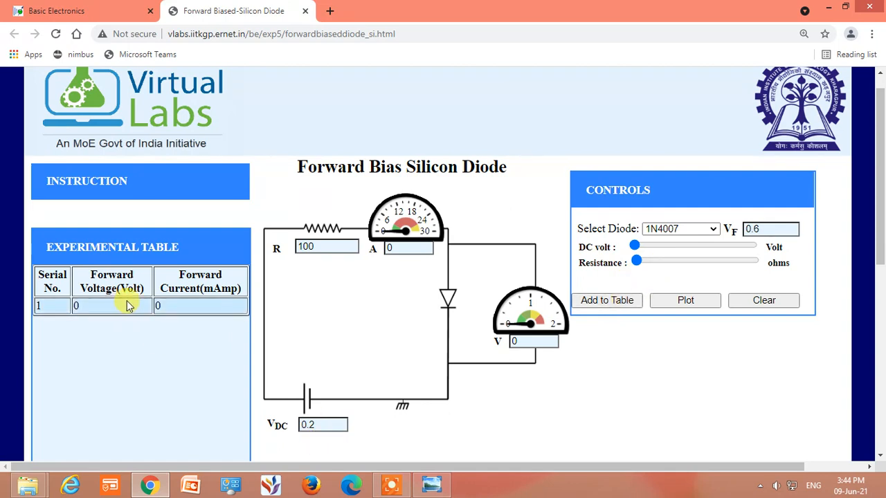
left_click(315, 429)
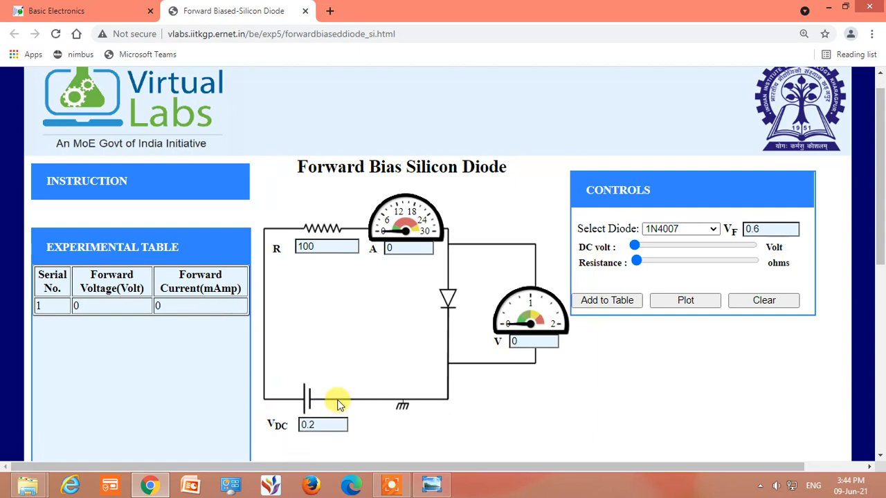
Try to add readings to the experimental table at DC voltages of 0.4 V and 0.6 V
left_click(639, 248)
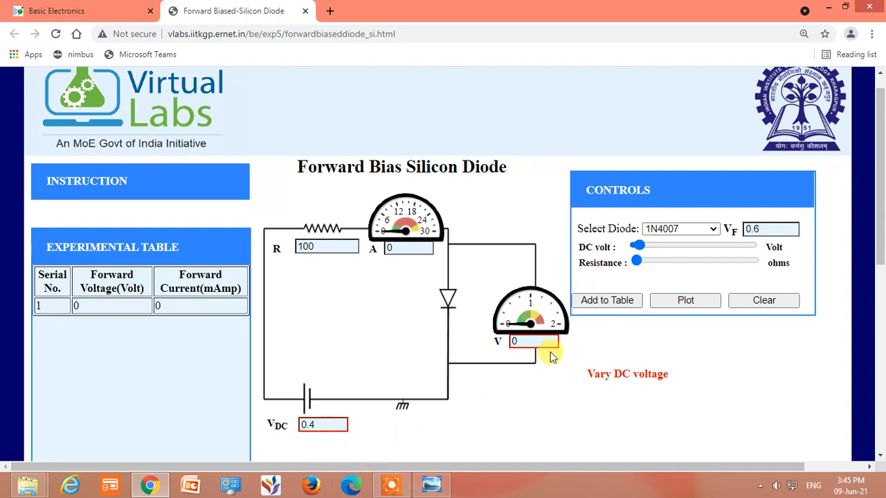
left_click(605, 303)
left_click(605, 303)
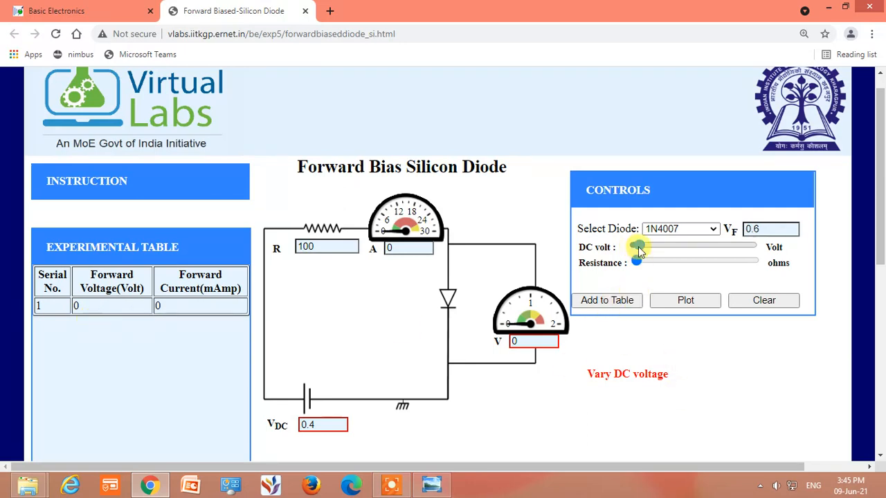
mouse_move(641, 249)
left_mouse_down()
mouse_move(653, 251)
mouse_move(633, 251)
mouse_move(643, 253)
left_mouse_up()
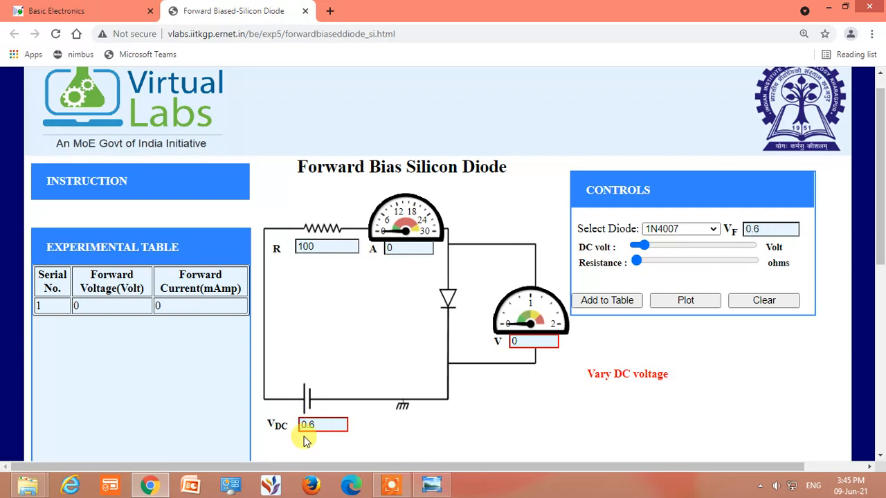
left_click(622, 309)
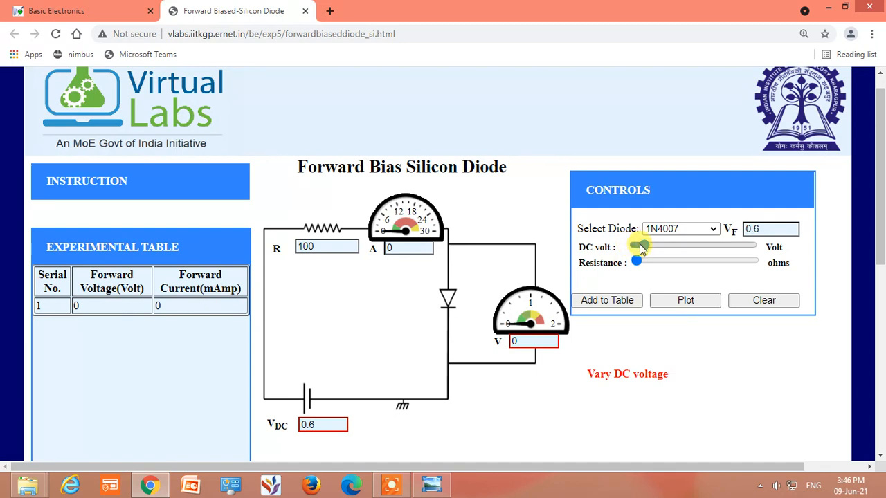
Add readings to the experimental table at DC voltages of 0.7 V and 0.8 V
left_click_drag(641, 249, 646, 247)
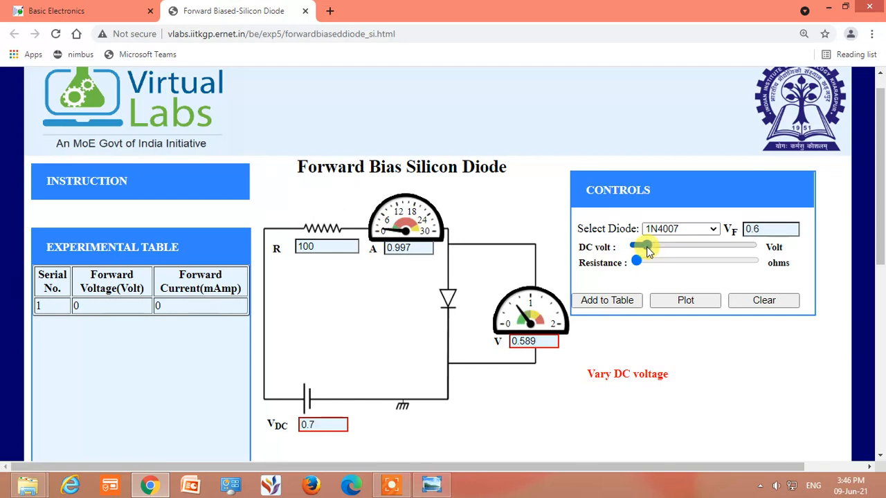
left_click(602, 308)
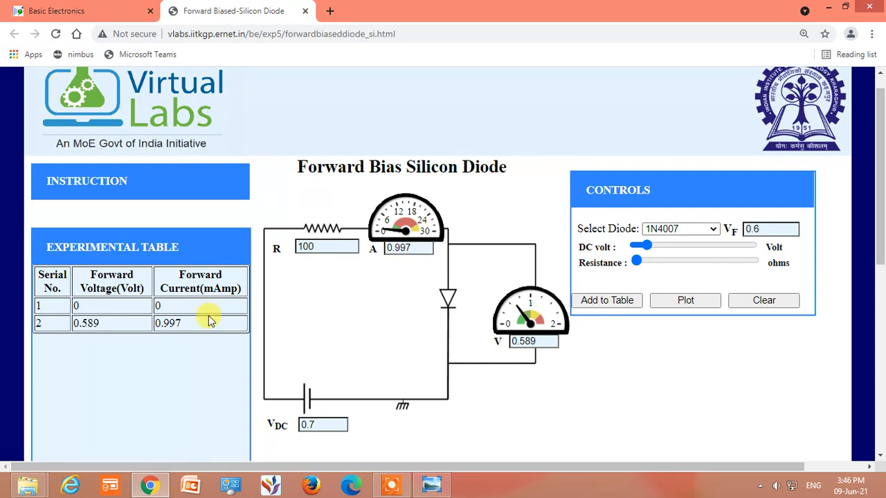
left_click(642, 247)
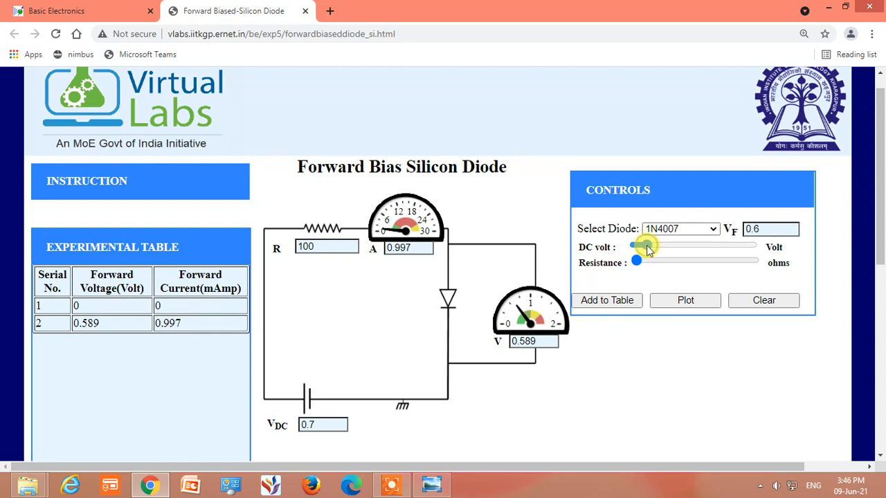
left_click_drag(649, 246, 649, 250)
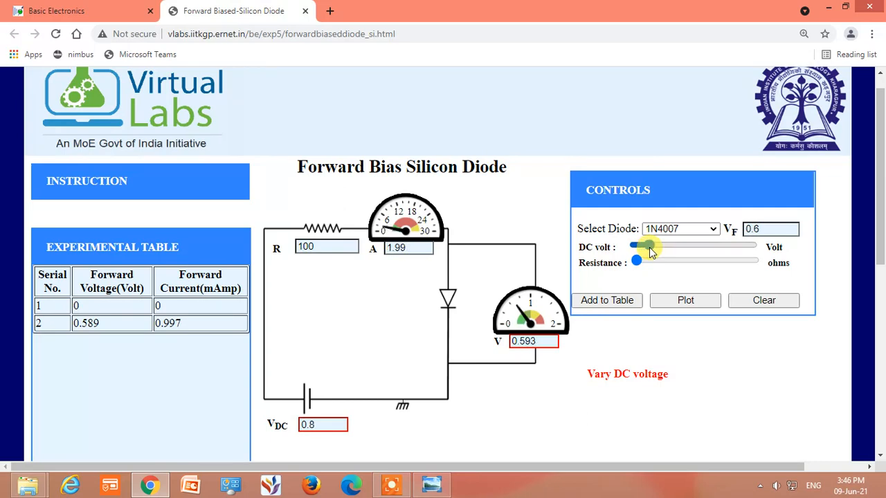
left_click(614, 303)
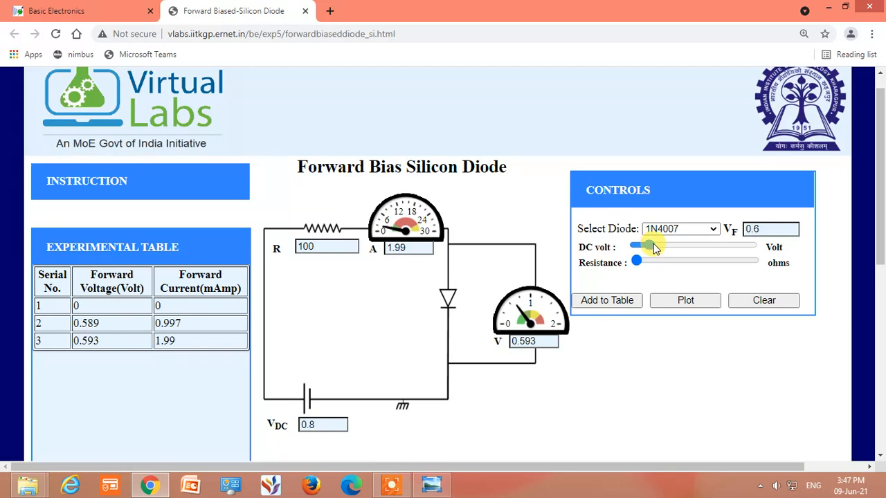
Raise the DC voltage to 1 V and 1.6 V, adding a table reading at each value
left_click_drag(653, 244, 657, 245)
left_click_drag(655, 247, 654, 247)
left_click(619, 302)
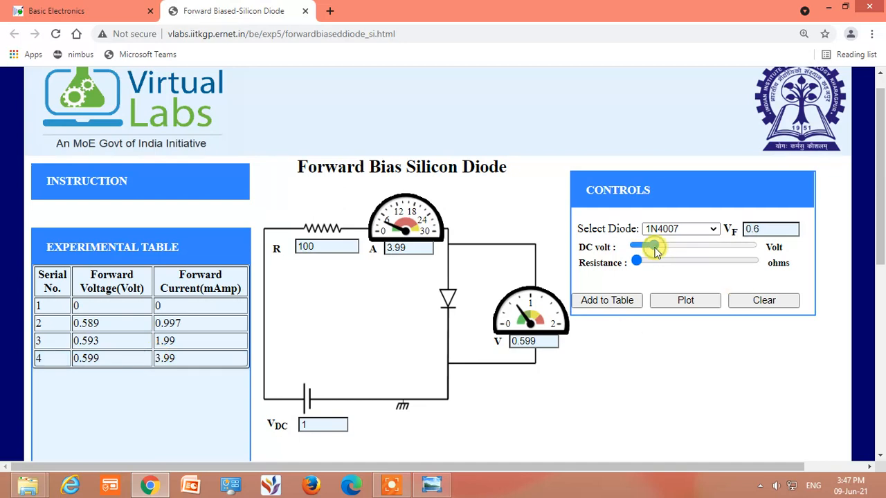
left_click_drag(661, 247, 670, 248)
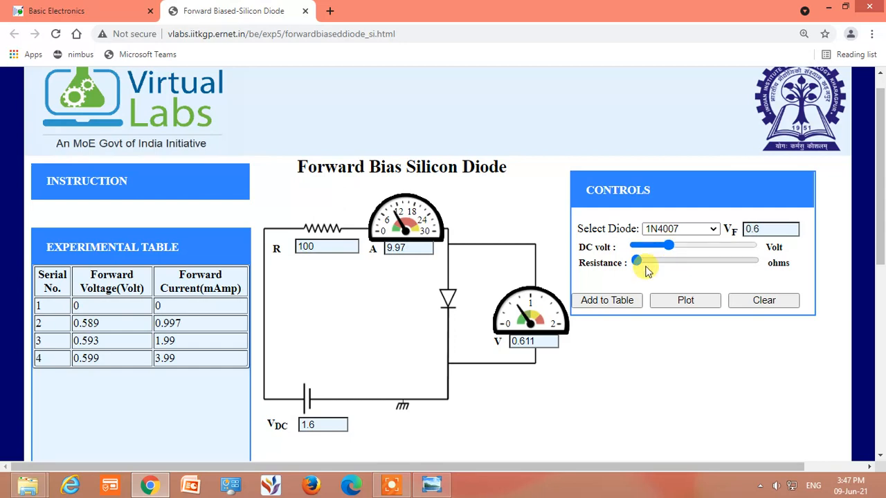
left_click(605, 301)
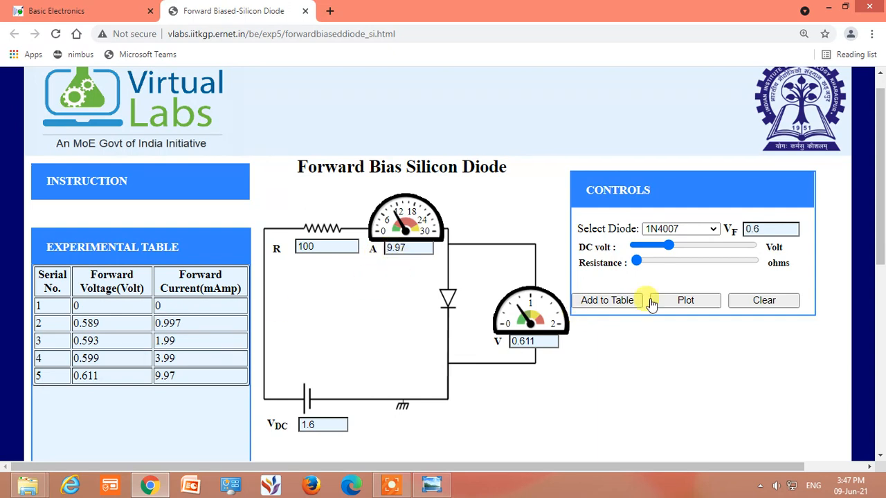
Record table readings at DC voltages of 2 V and 2.4 V
left_click(678, 247)
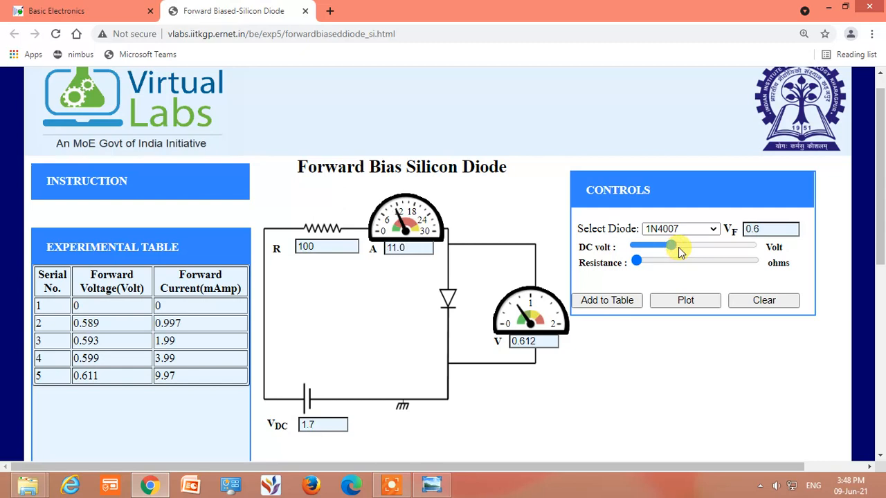
left_click(608, 300)
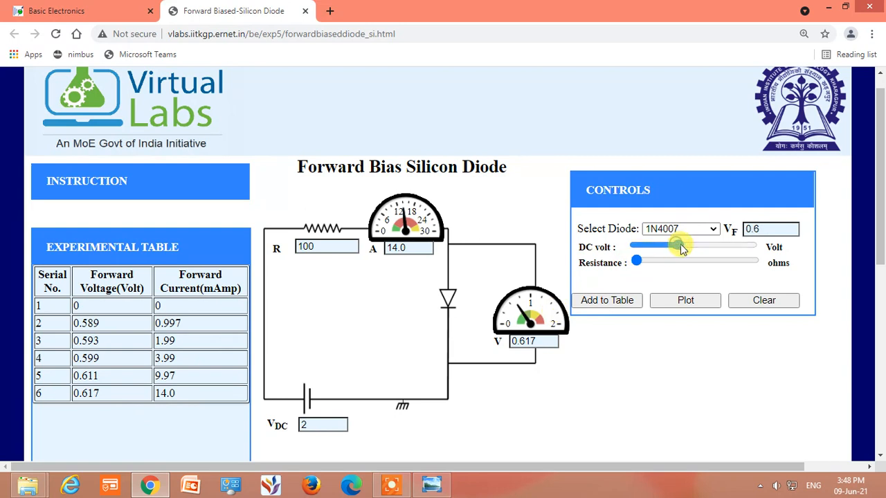
left_click_drag(684, 250, 689, 249)
left_click(606, 300)
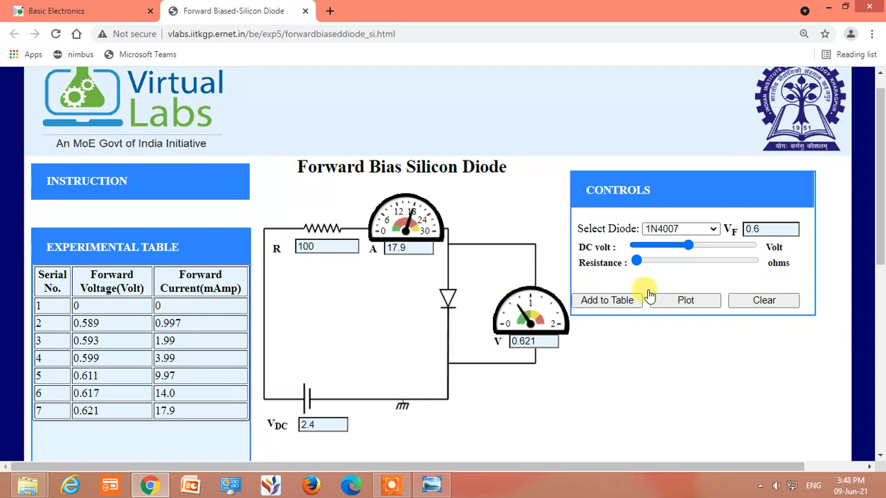
Increase the DC voltage to 2.9 V and 3.4 V, adding each reading to the experimental table
left_click(700, 248)
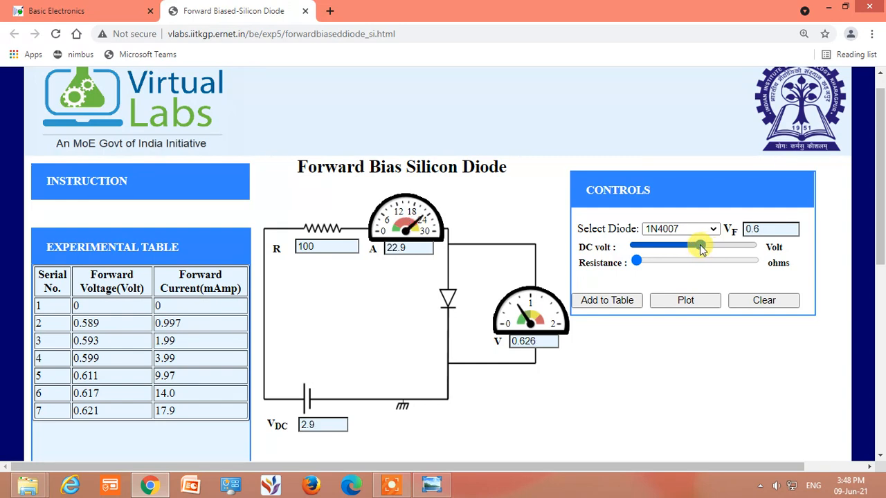
left_click(604, 300)
scroll(506, 357, "down", 1)
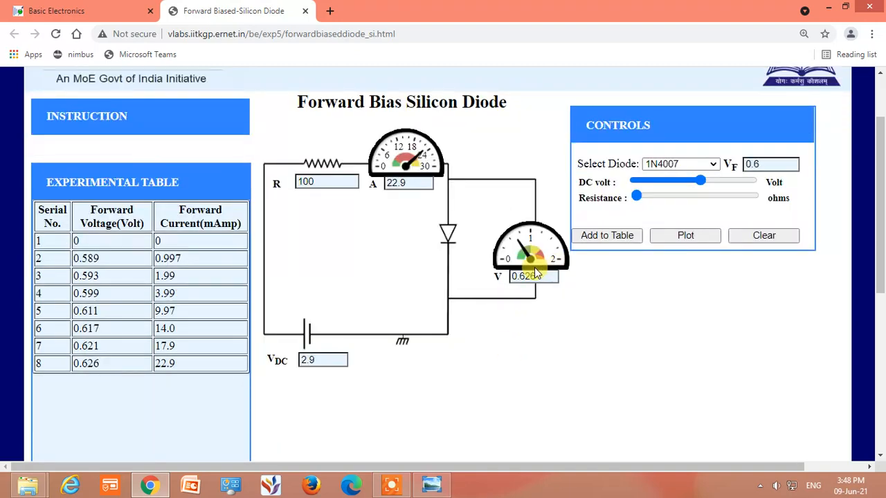
left_click_drag(701, 178, 714, 182)
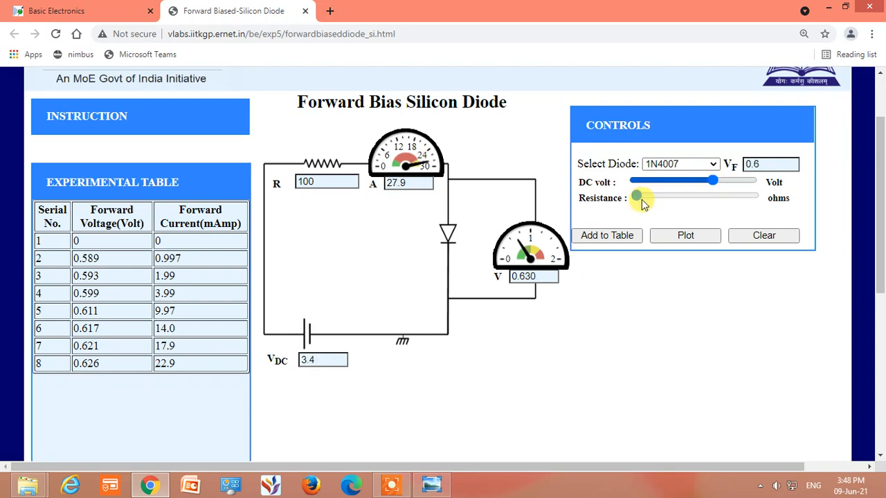
left_click(608, 236)
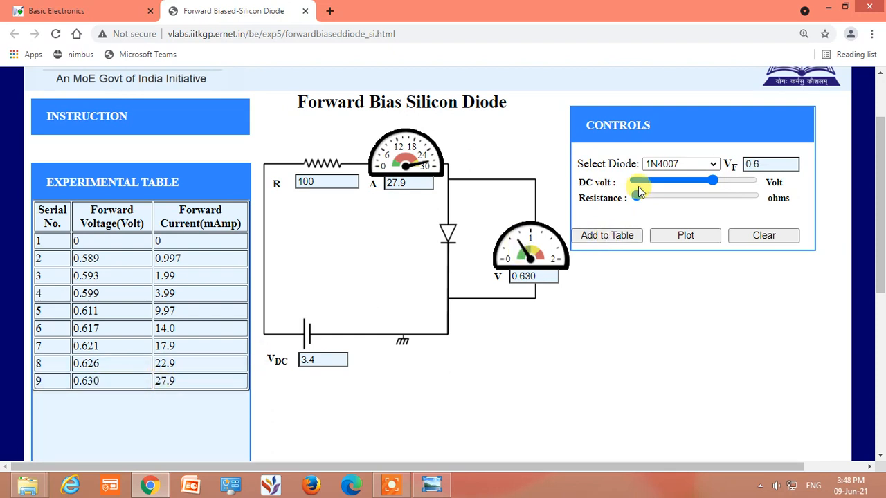
Add the last readings to the experimental table at DC voltages of 4.1 V and 5 V
left_click_drag(711, 187, 707, 183)
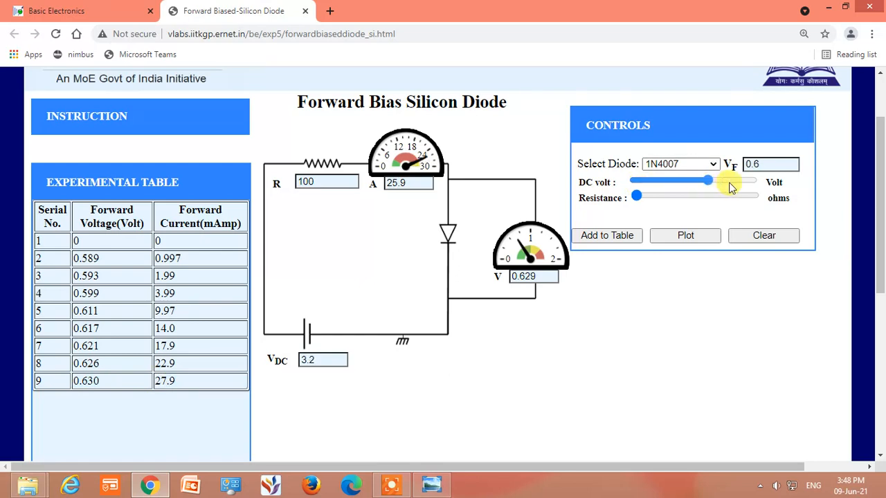
left_click(730, 184)
left_click(732, 186)
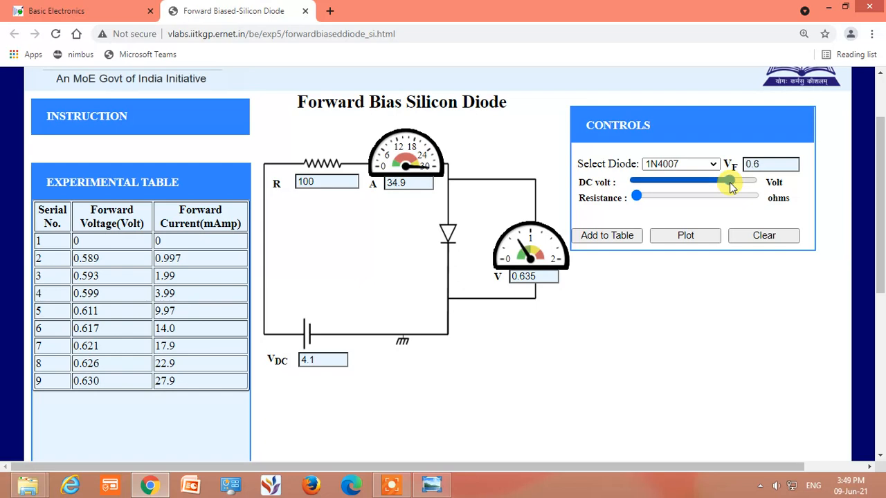
left_click(613, 236)
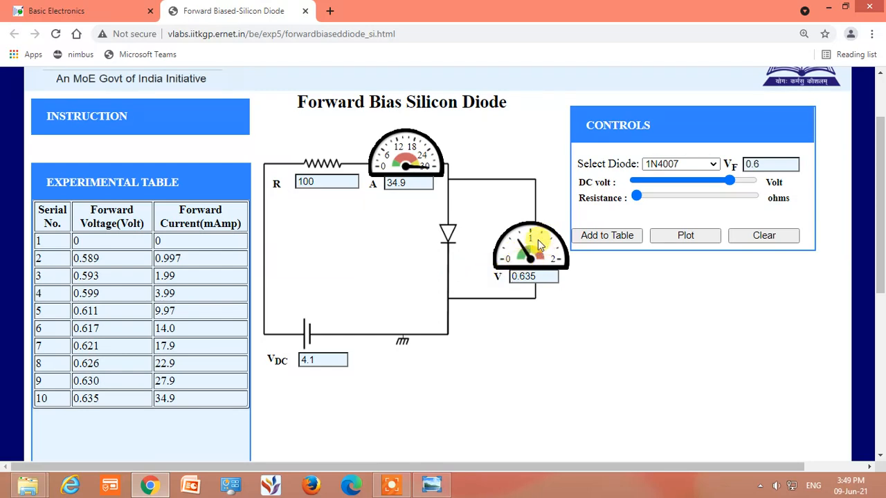
left_click(752, 184)
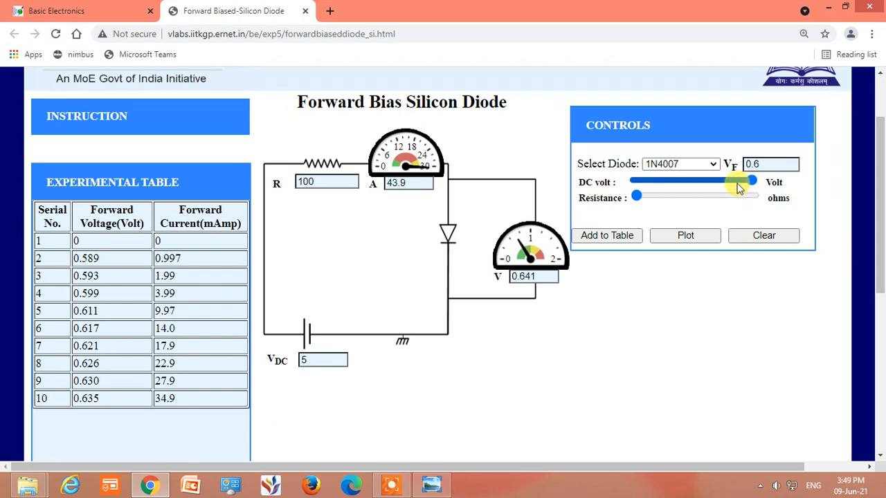
left_click(619, 233)
left_click_drag(231, 388, 93, 418)
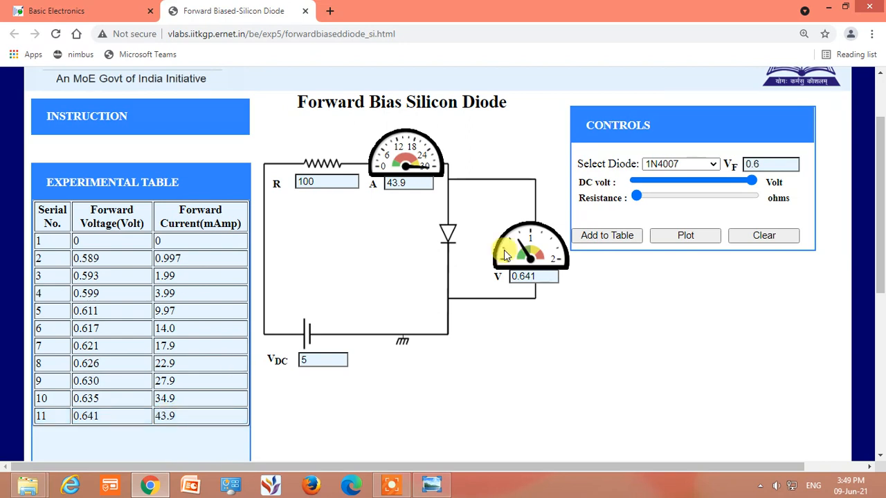
Try to add the 5 V reading to the experimental table a second time
left_click(616, 239)
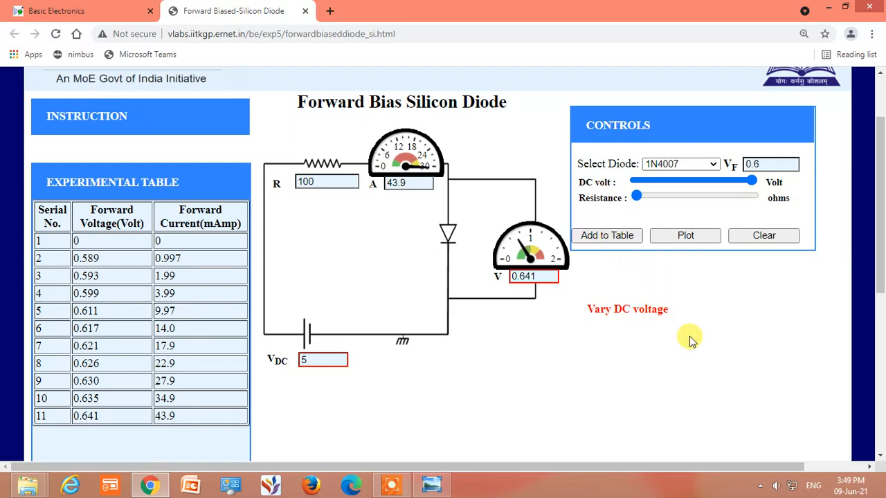
left_click_drag(629, 178, 753, 181)
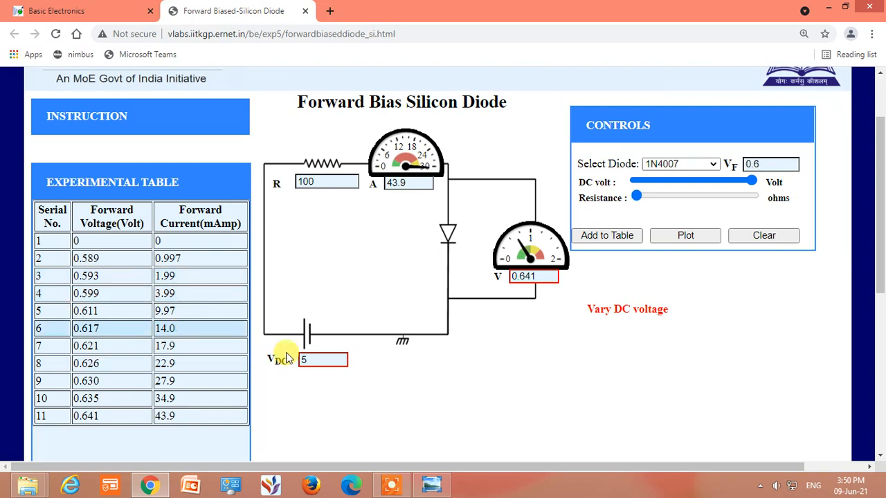
scroll(443, 350, "down", 1)
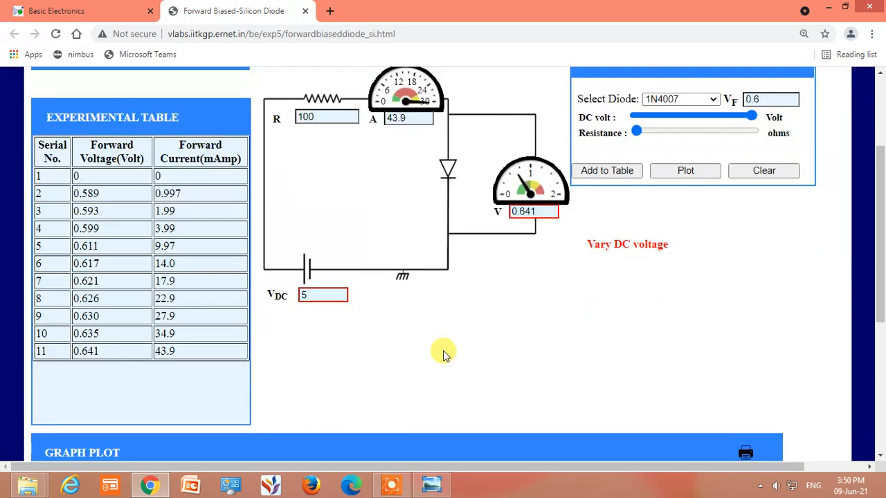
Plot the V-I graph of the forward bias readings from the experimental table
scroll(443, 350, "down", 2)
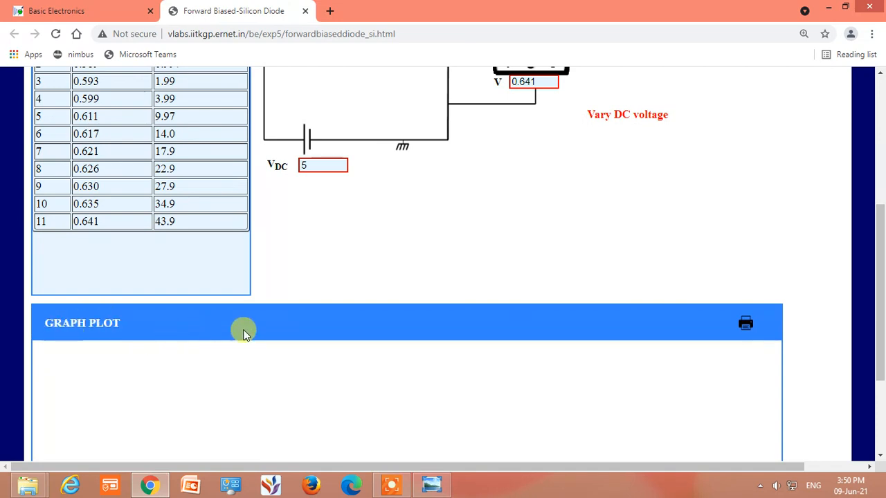
scroll(243, 333, "up", 2)
left_click(701, 177)
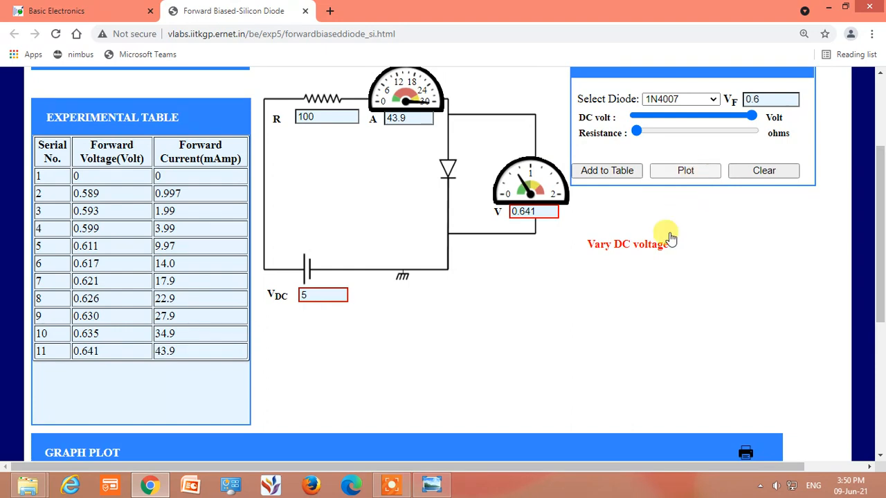
scroll(664, 253, "down", 4)
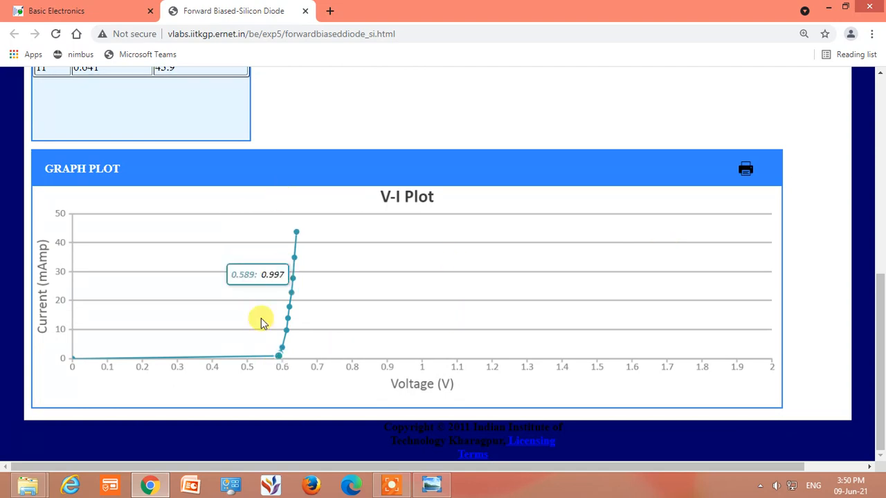
Compare the experimental table with the V-I plot and inspect the plotted points from the knee up to the highest current
scroll(192, 269, "up", 3)
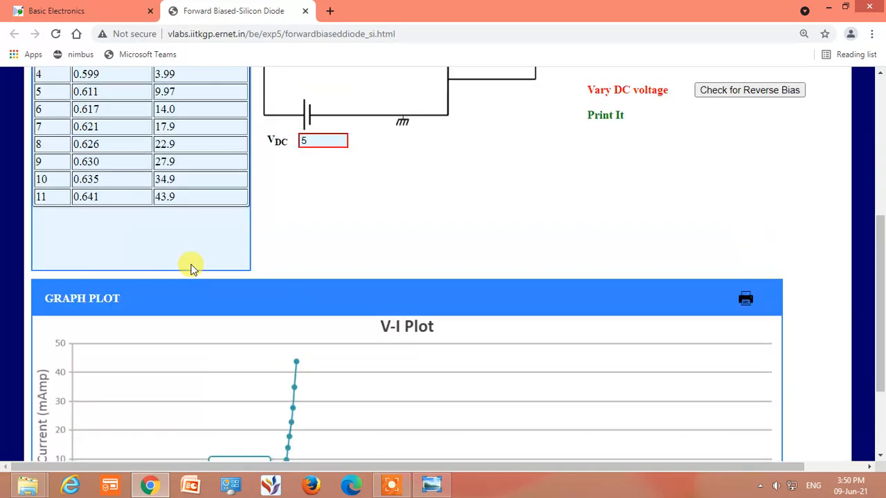
scroll(192, 269, "up", 1)
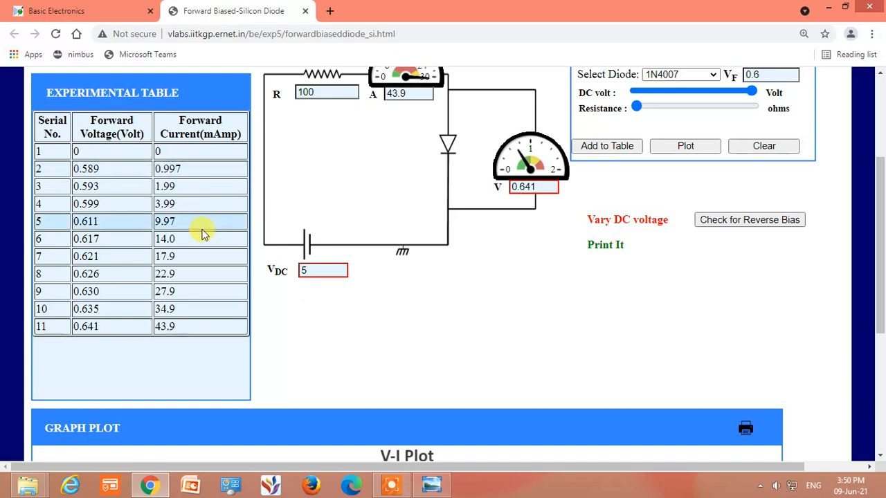
scroll(203, 234, "down", 2)
scroll(213, 238, "down", 2)
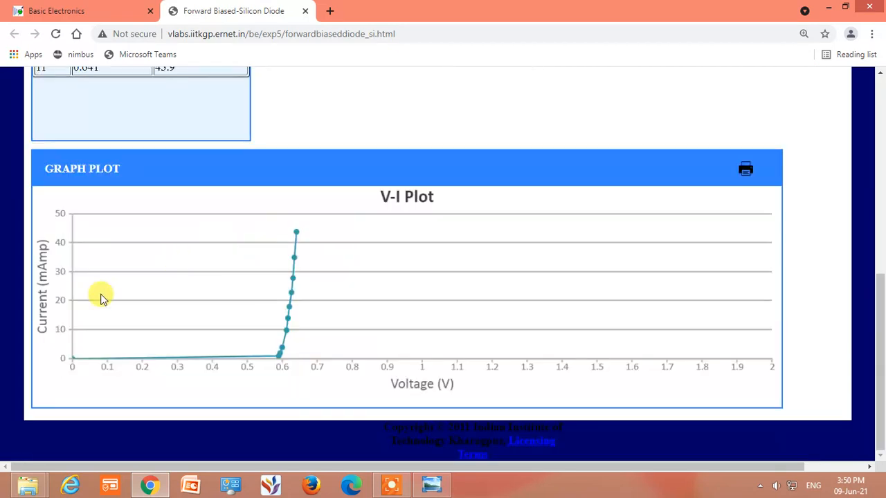
mouse_move(279, 358)
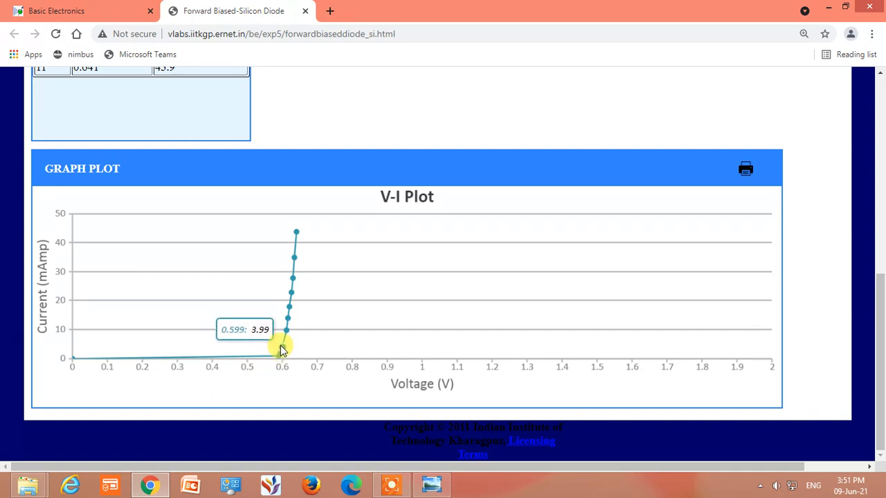
mouse_move(288, 332)
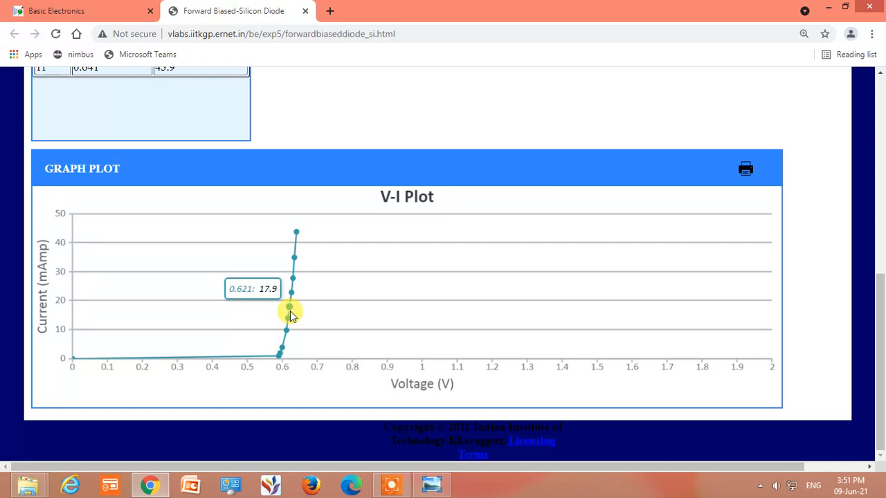
mouse_move(294, 292)
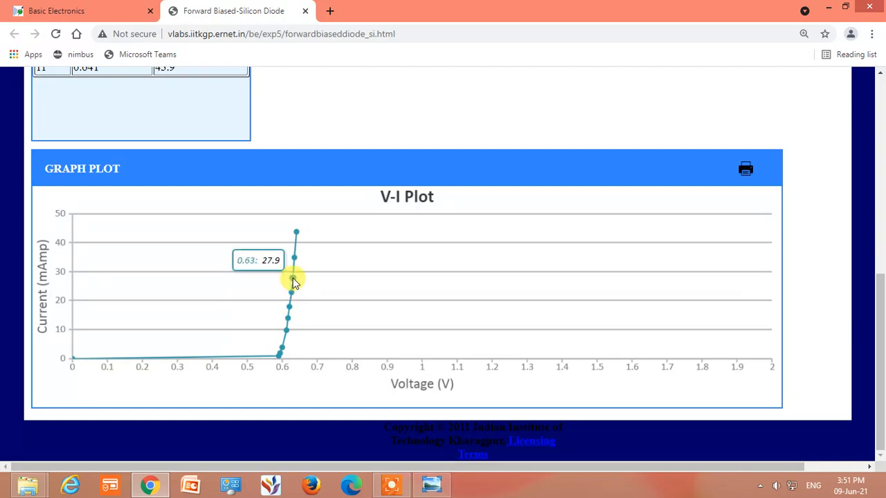
mouse_move(296, 258)
mouse_move(299, 237)
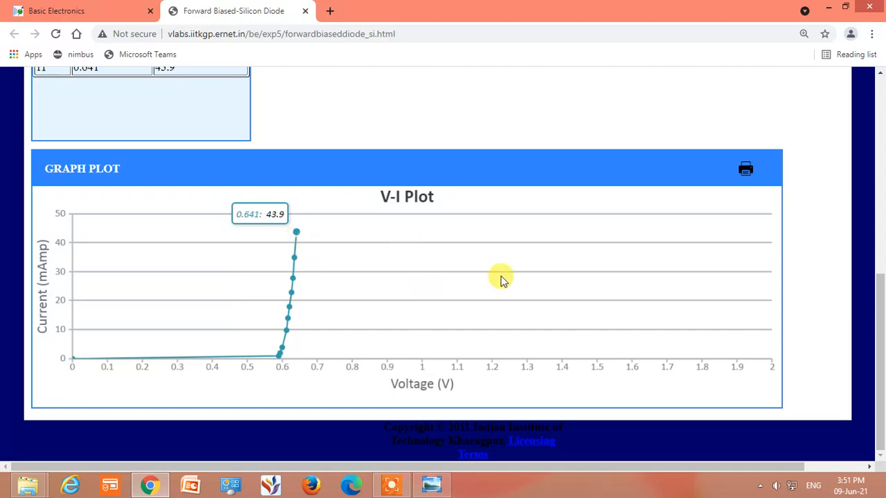
Open the reverse bias experiment for the silicon diode
scroll(543, 296, "up", 1)
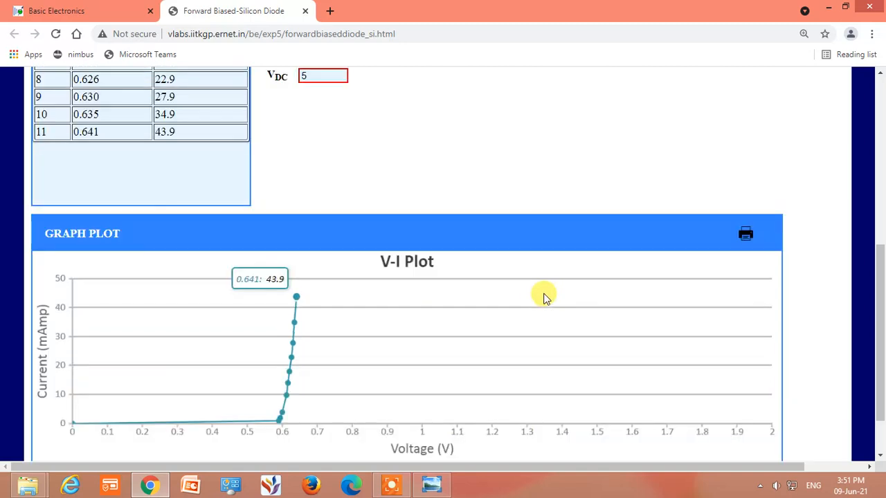
scroll(543, 296, "up", 5)
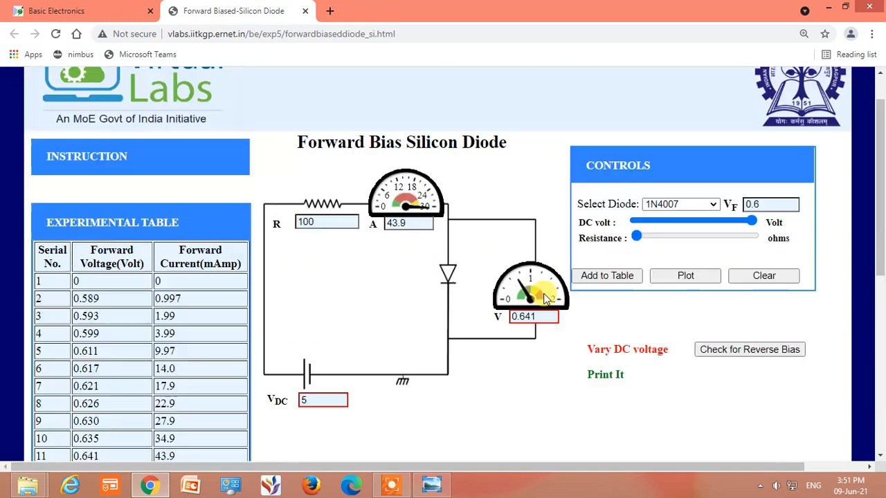
scroll(543, 296, "down", 1)
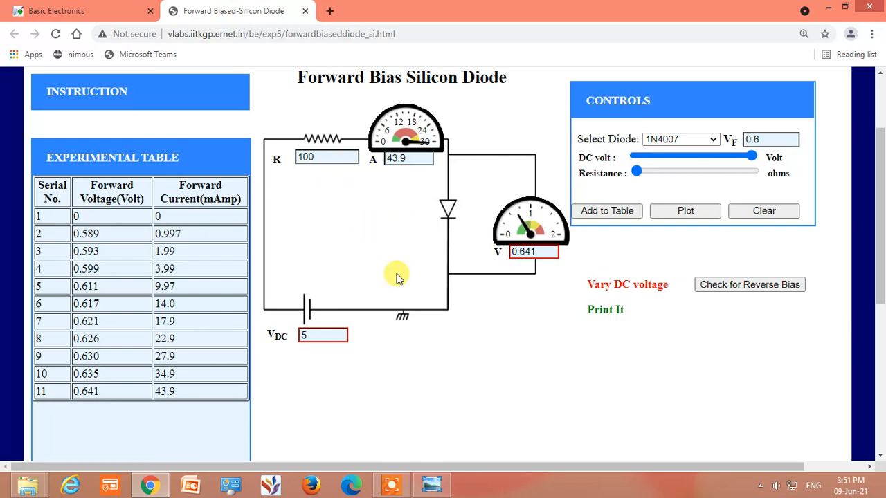
left_click(705, 286)
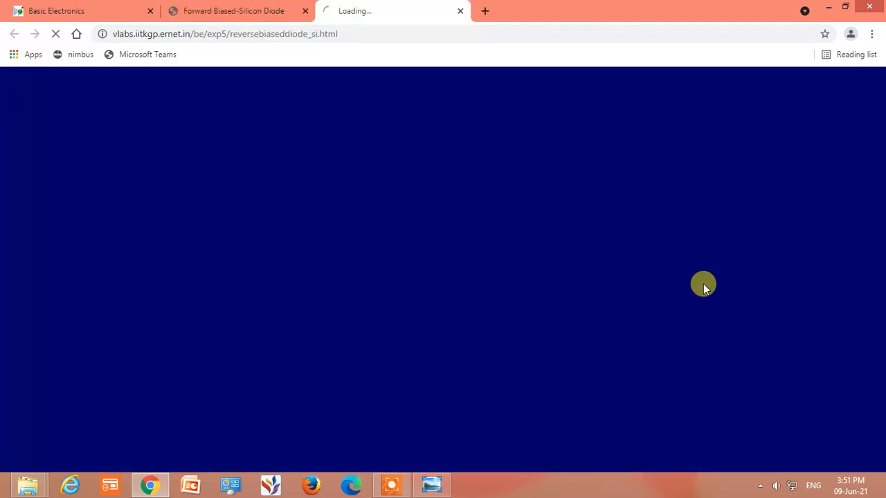
left_click(391, 484)
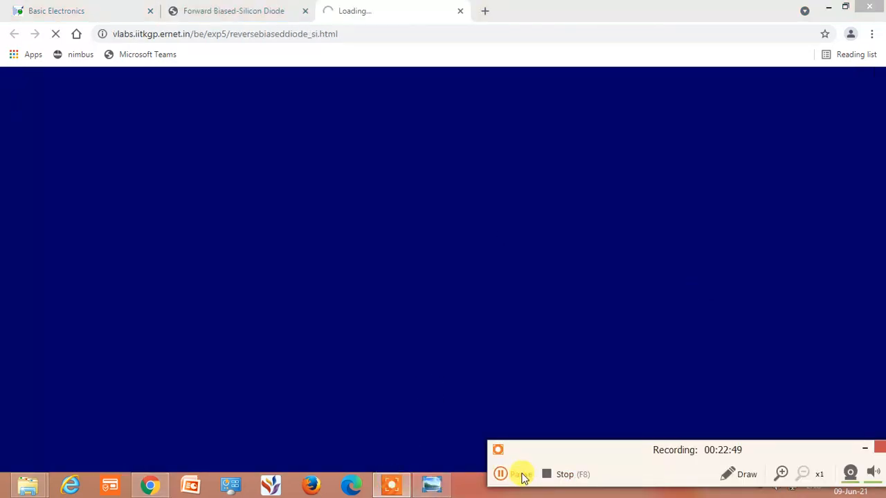
left_click(523, 477)
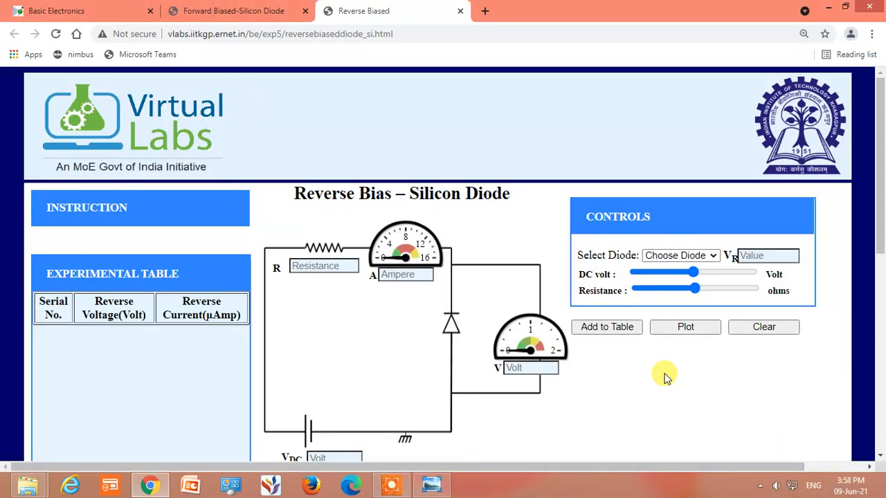
Set the reverse bias circuit's resistance to 100 ohms, closing the pop-up advertising tab
scroll(664, 375, "down", 1)
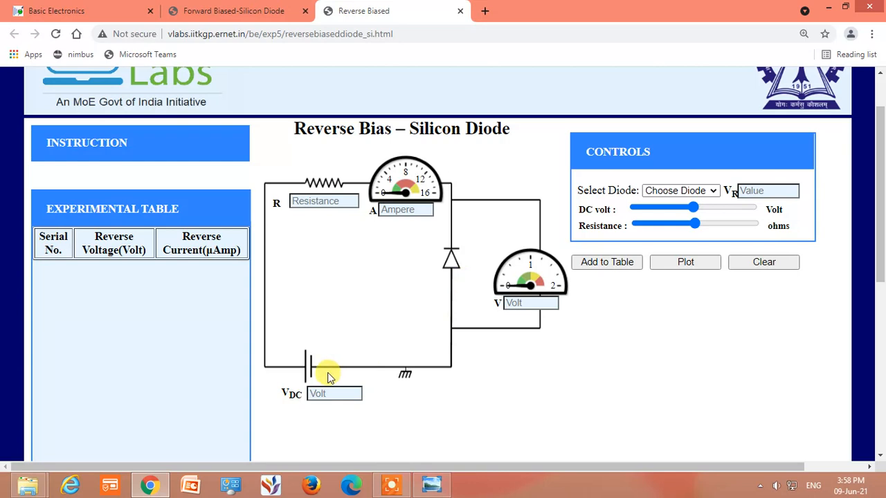
left_click(696, 226)
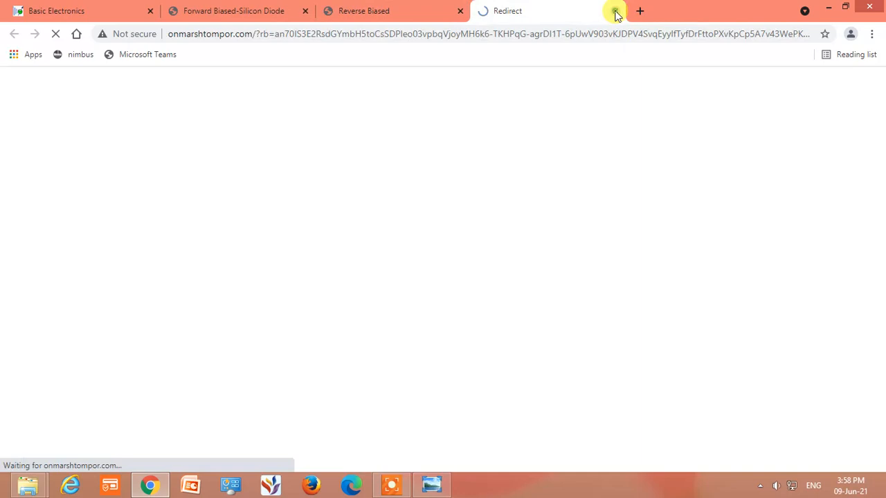
left_click(615, 11)
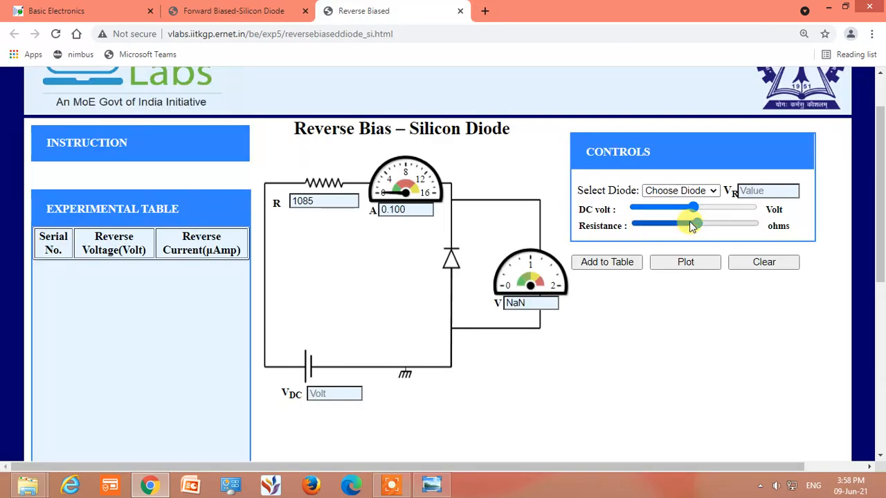
left_click_drag(693, 225, 645, 229)
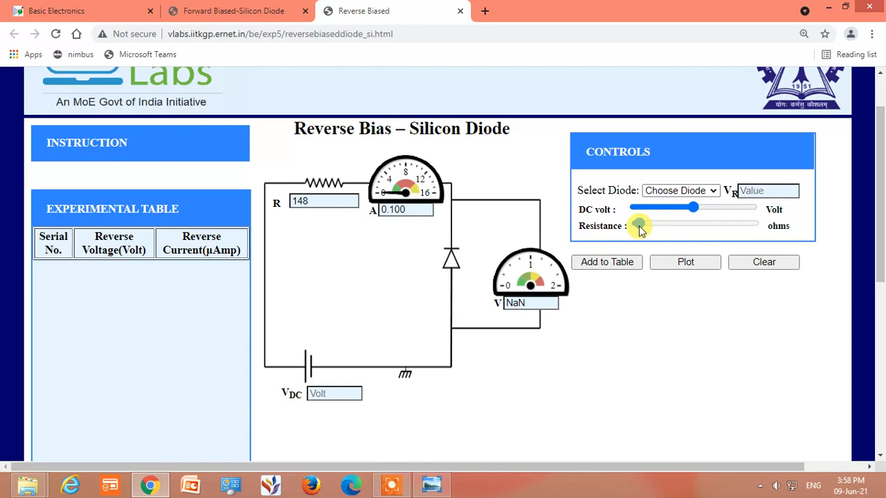
left_click_drag(641, 231, 639, 231)
left_click_drag(638, 231, 638, 232)
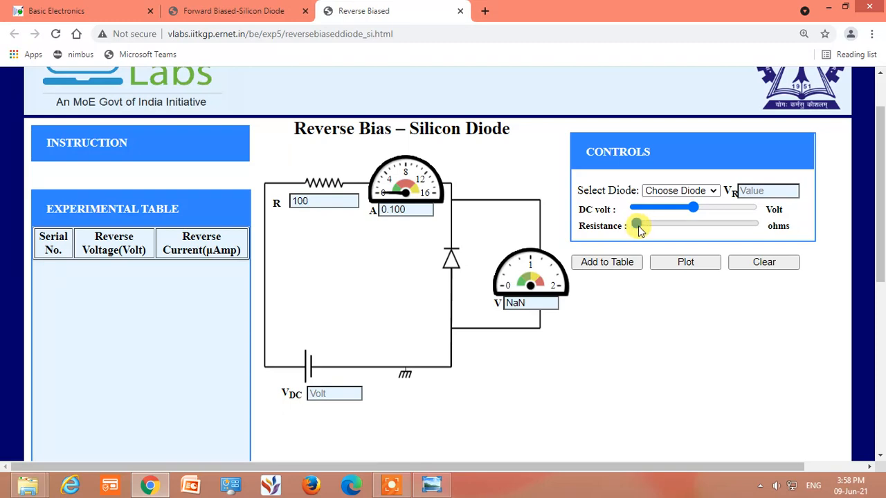
left_click(310, 202)
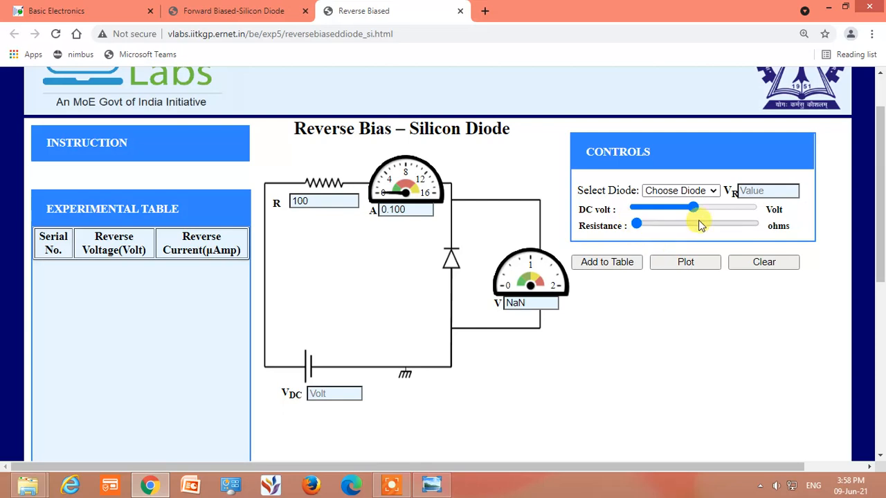
Set the DC voltage to 0.2 V and add the reading to the experimental table, closing the pop-up tabs
left_click(638, 209)
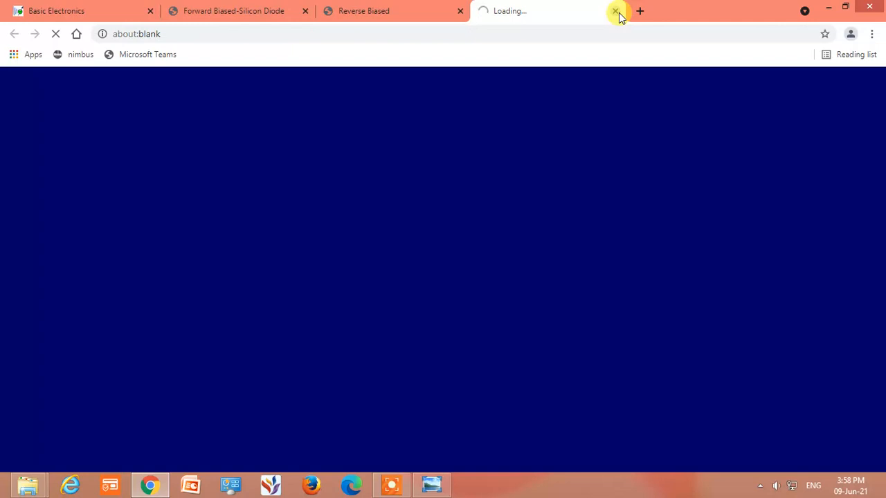
left_click(616, 12)
left_click_drag(657, 210, 635, 209)
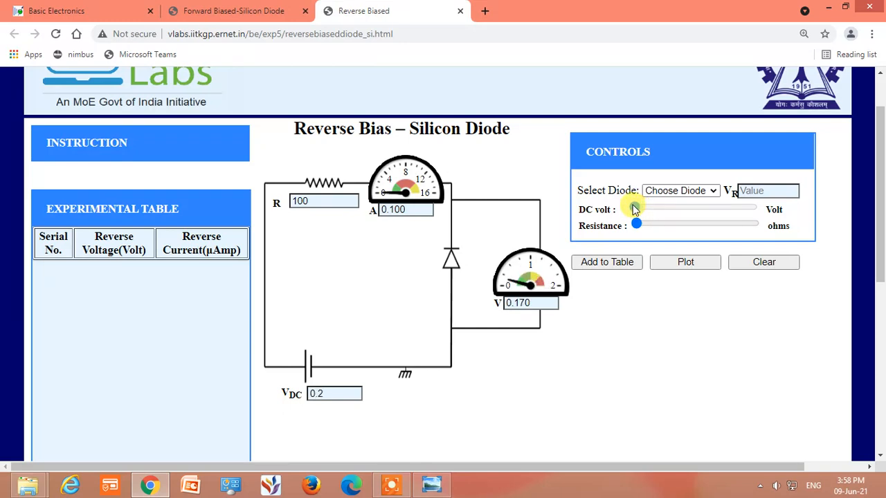
left_click(601, 266)
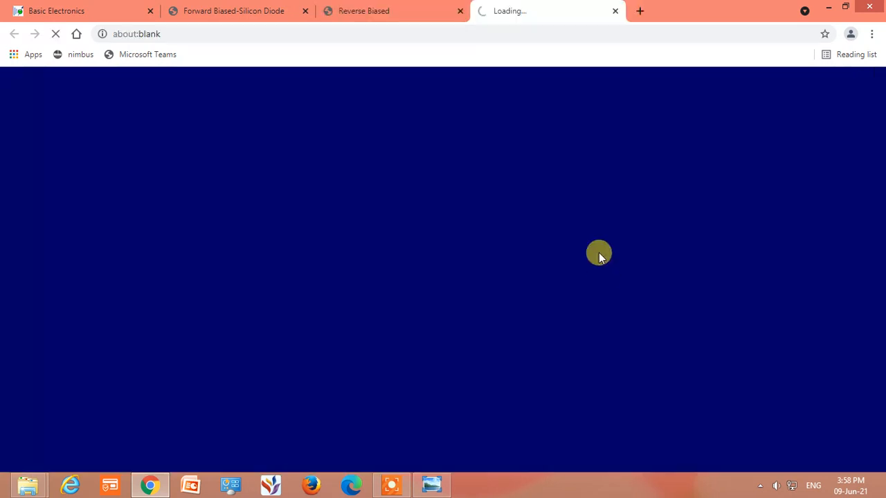
left_click(616, 11)
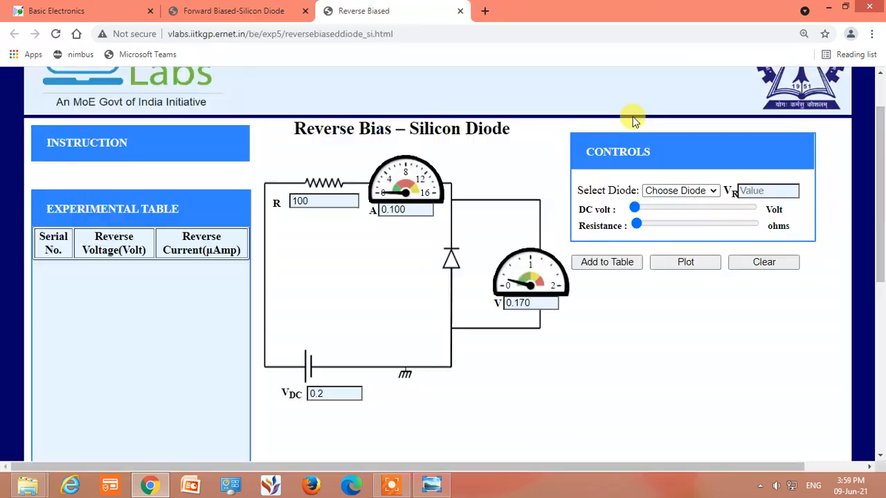
left_click(616, 263)
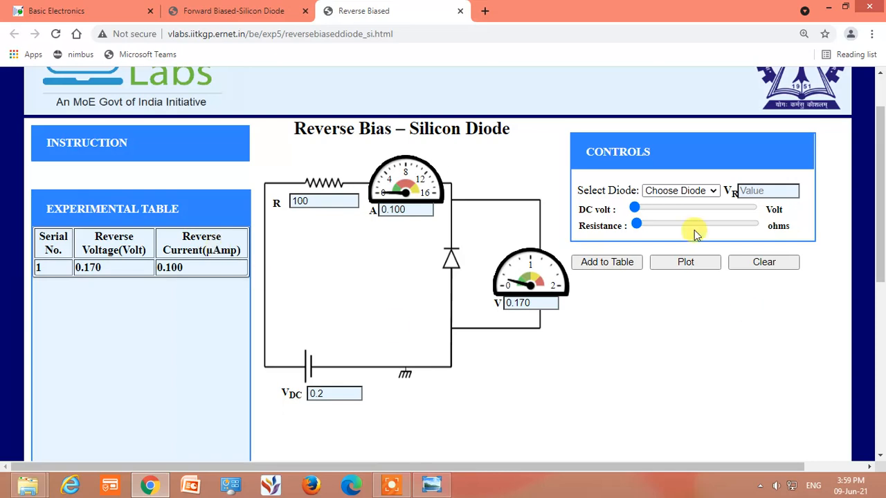
Increase the DC voltage to 2.1 V and 6.4 V, adding each reading to the experimental table
left_click_drag(635, 210, 645, 211)
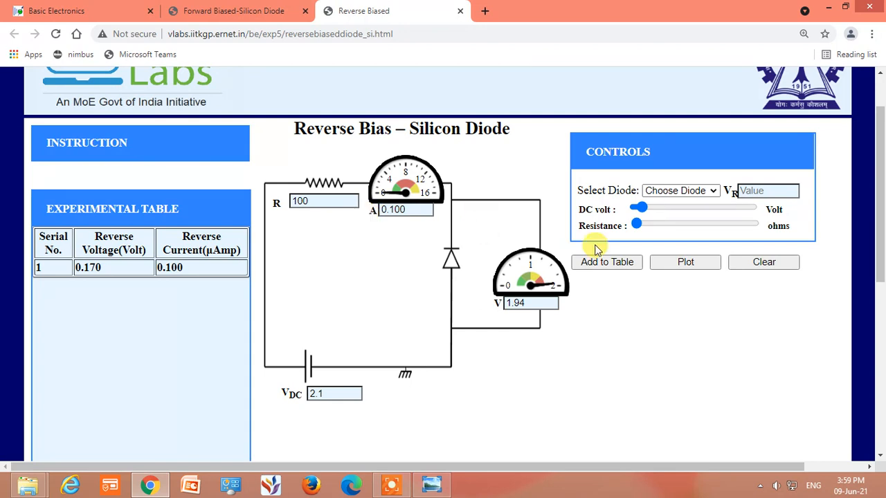
left_click(600, 270)
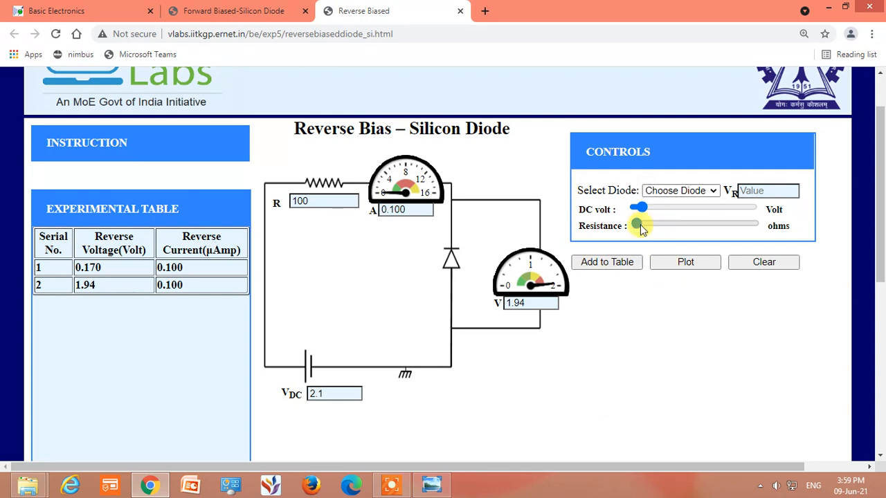
left_click_drag(653, 211, 659, 209)
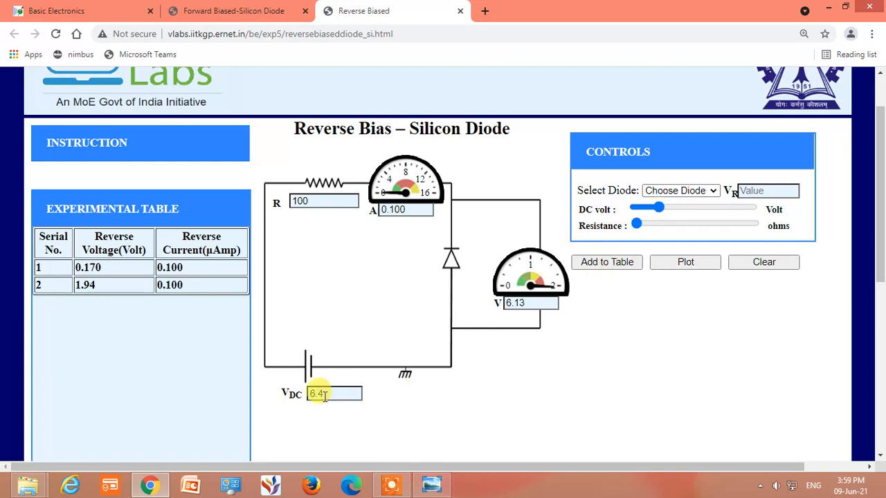
left_click(613, 264)
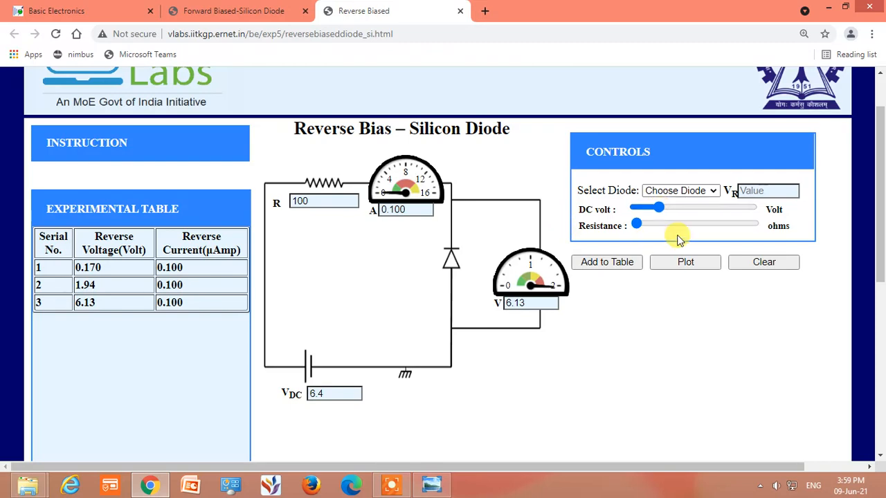
Choose diode 1N4007 and add a reading to the experimental table at a DC voltage of 19.7 V
left_click(716, 194)
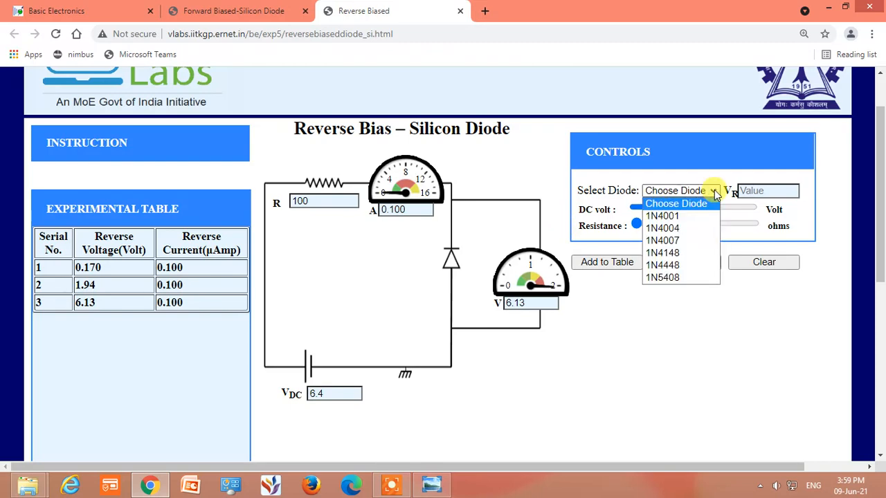
left_click(685, 246)
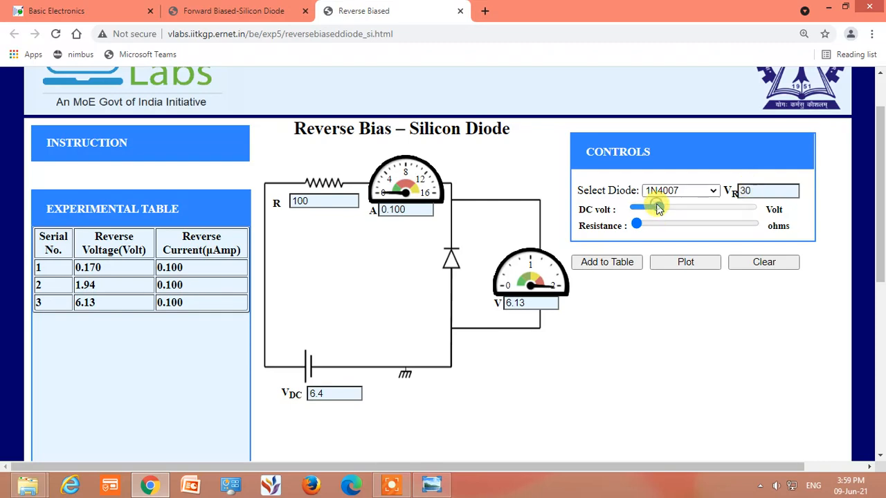
left_click_drag(662, 205, 713, 210)
left_click(619, 267)
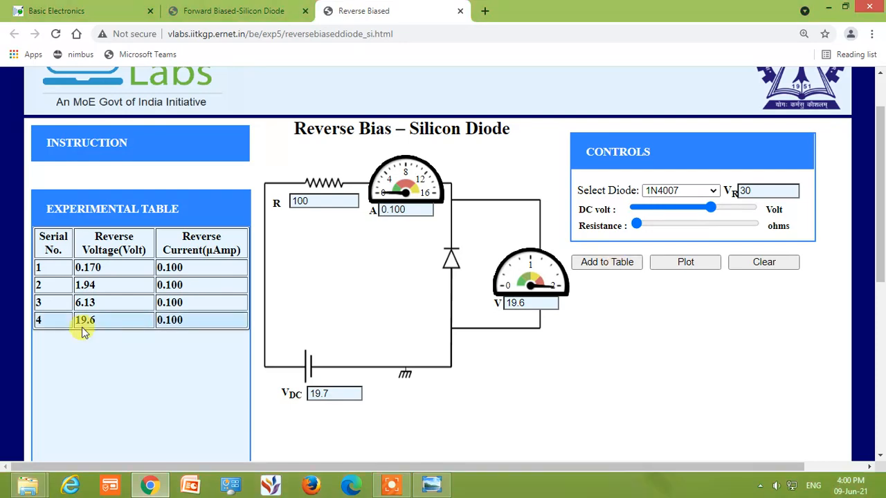
Increase the DC voltage to 23.7 V and 27.85 V, adding each reading to the experimental table
left_click(726, 209)
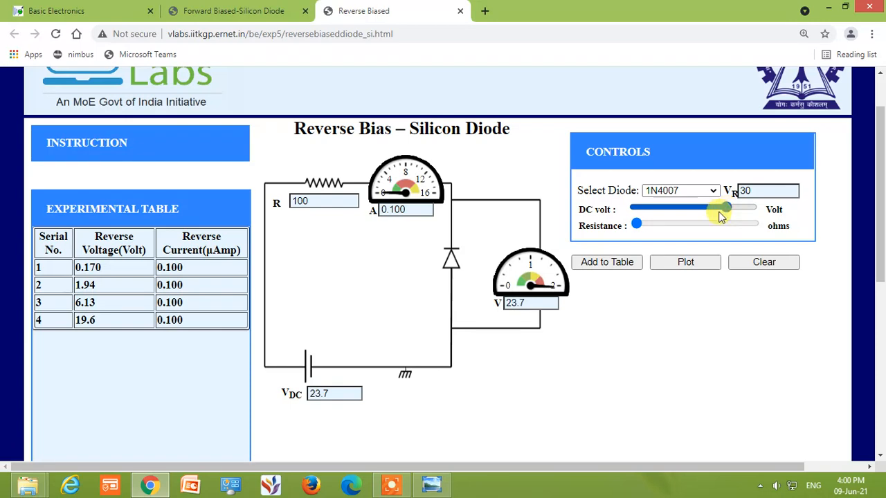
left_click(608, 266)
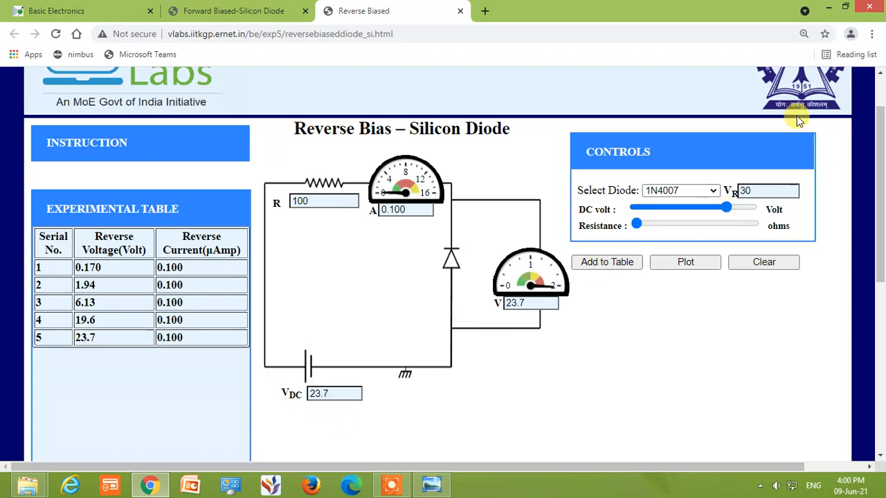
left_click(724, 209)
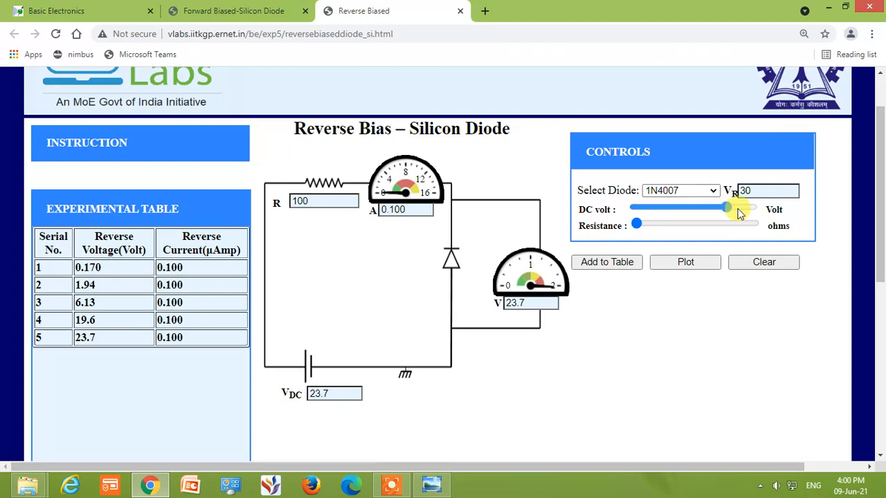
left_click(742, 207)
left_click_drag(743, 212, 744, 211)
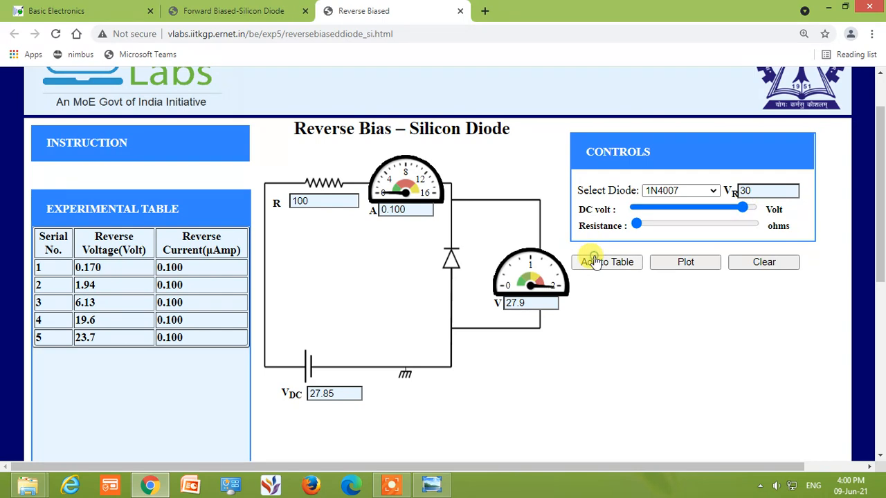
left_click(593, 261)
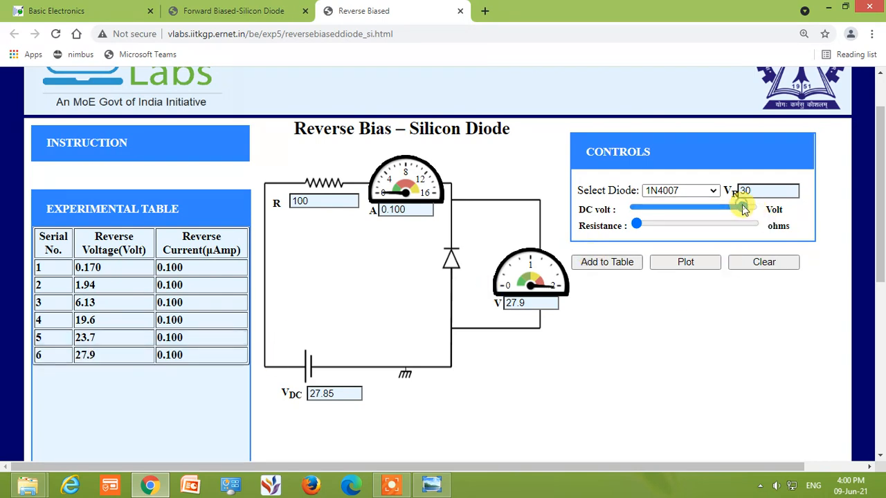
Raise the DC voltage to 30.2 V and add the reading to the experimental table
key("Left")
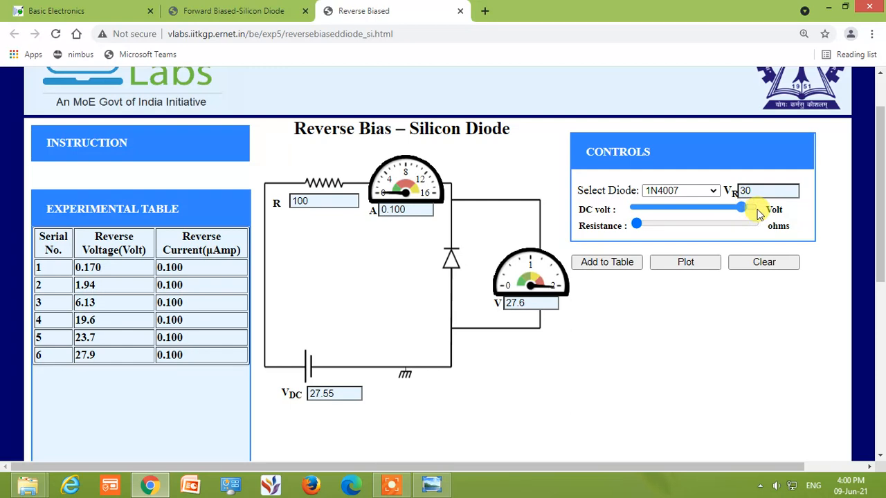
left_click(759, 211)
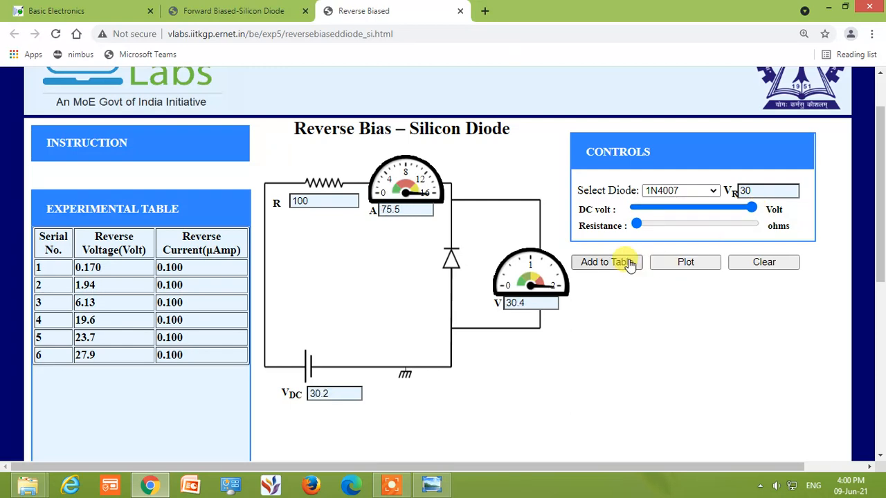
left_click(603, 267)
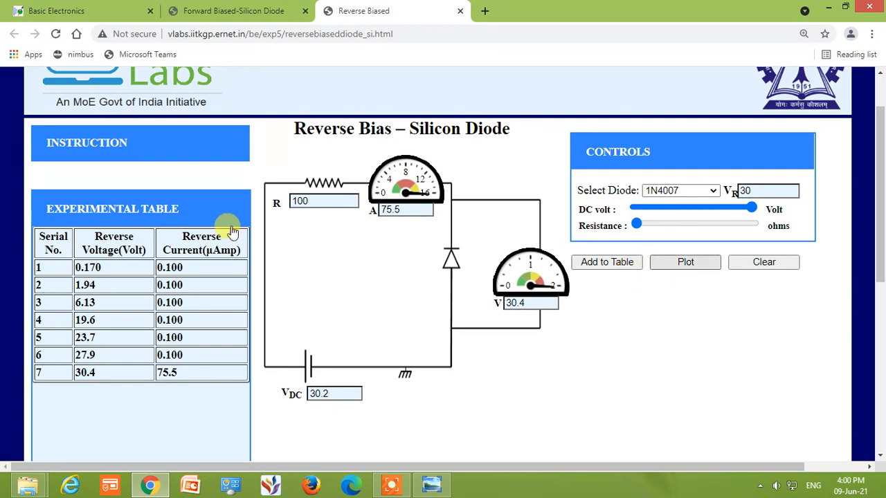
Plot the recorded reverse bias readings and inspect the data points along the V-I curve
left_click(684, 263)
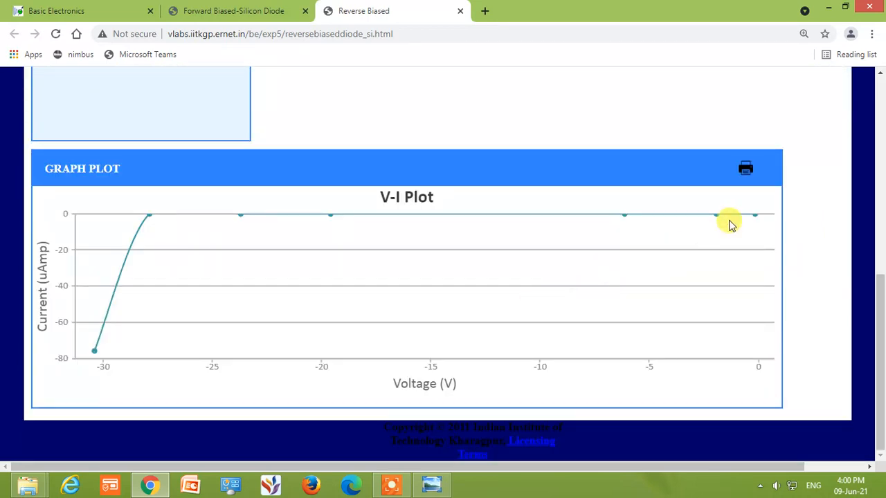
mouse_move(758, 219)
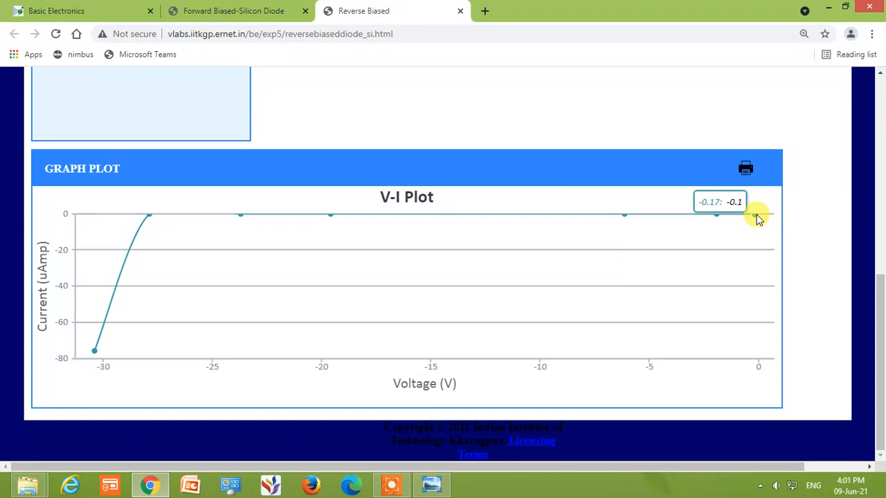
mouse_move(715, 217)
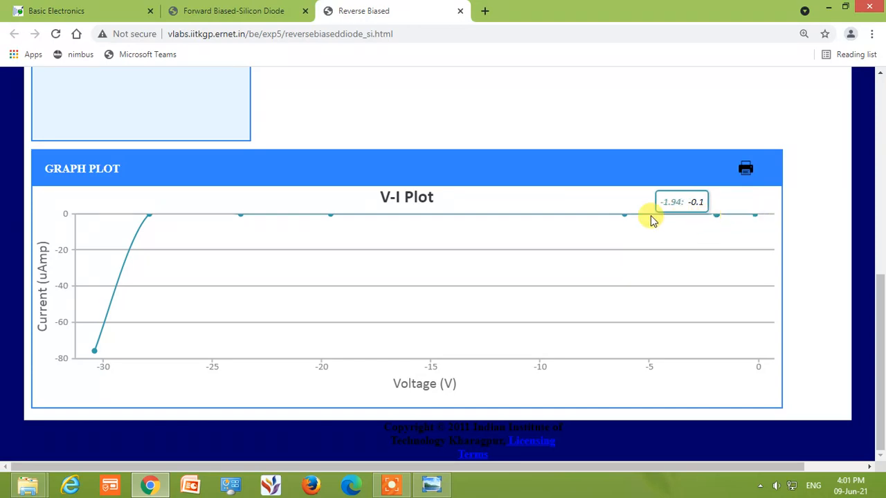
mouse_move(632, 221)
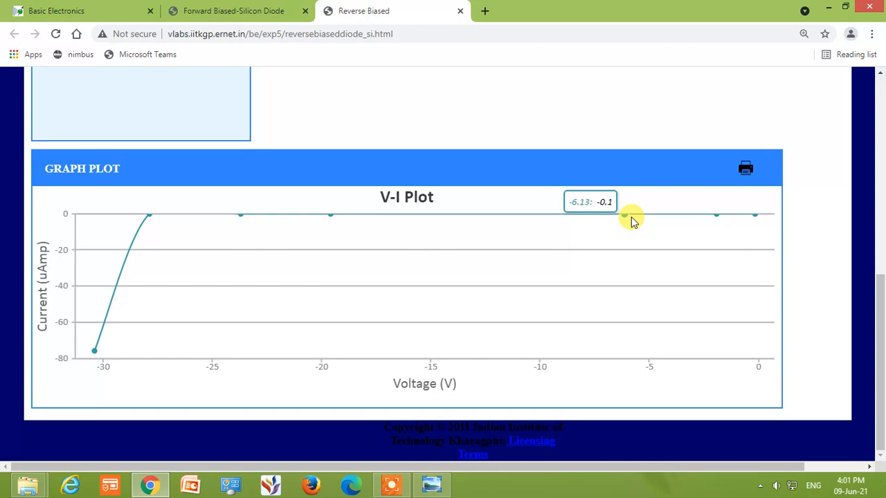
mouse_move(242, 220)
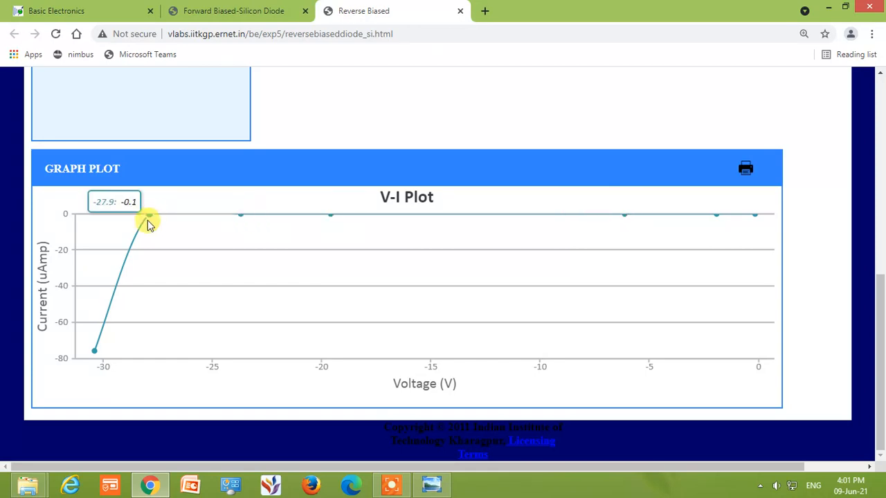
mouse_move(99, 364)
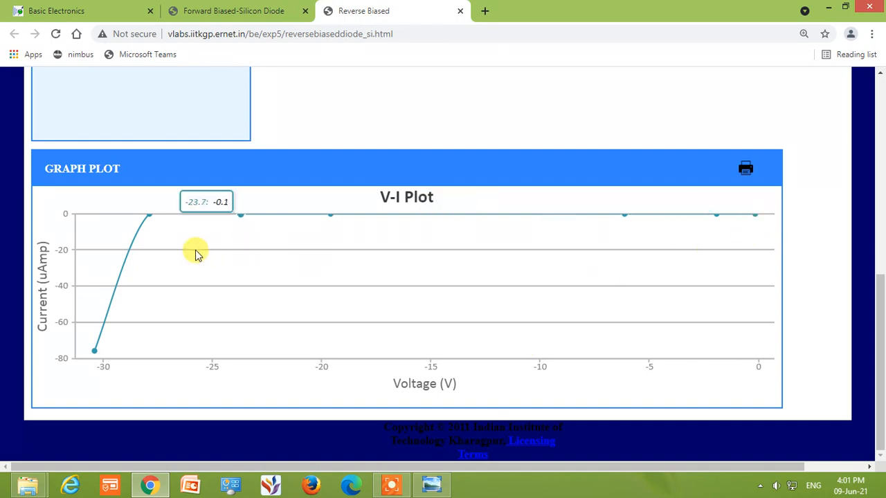
Compare the forward bias V-I plot, including its highest-current point and its origin, with the reverse bias V-I plot
left_click(230, 11)
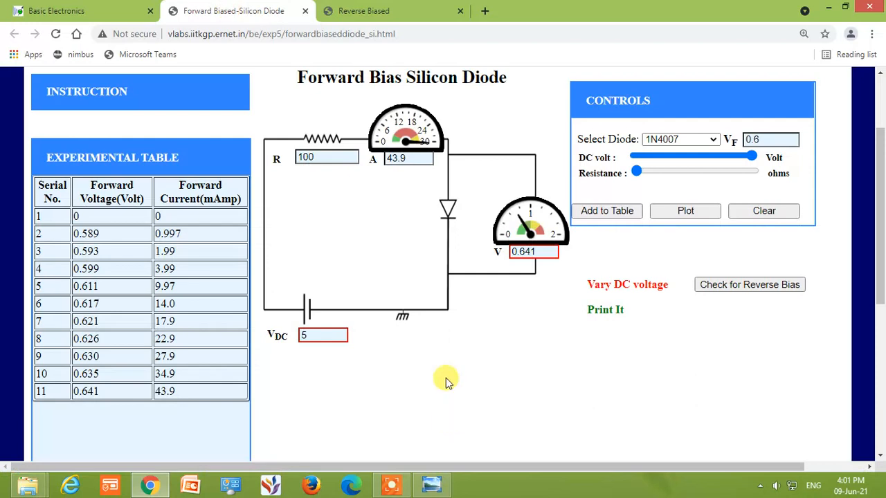
scroll(439, 369, "down", 4)
scroll(439, 369, "down", 1)
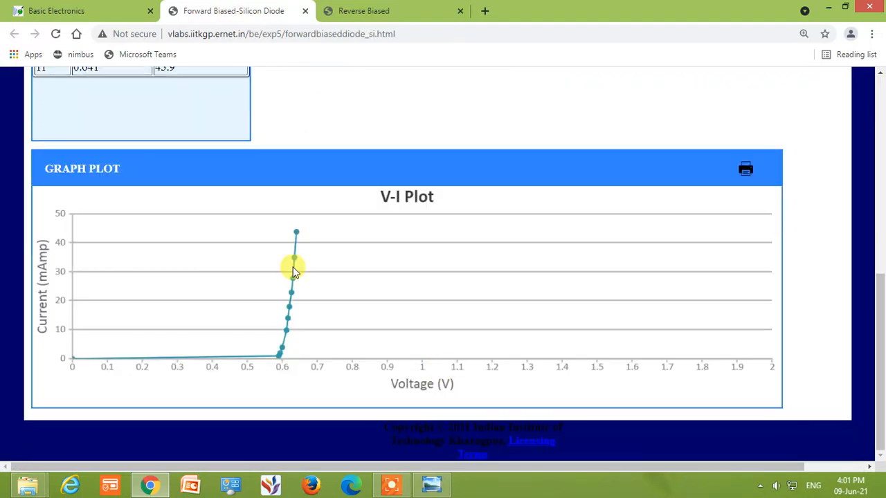
mouse_move(297, 230)
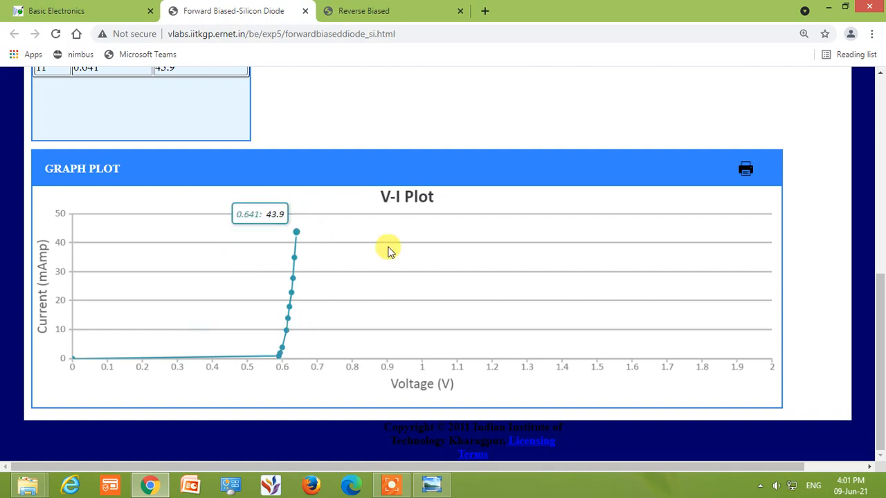
left_click(385, 11)
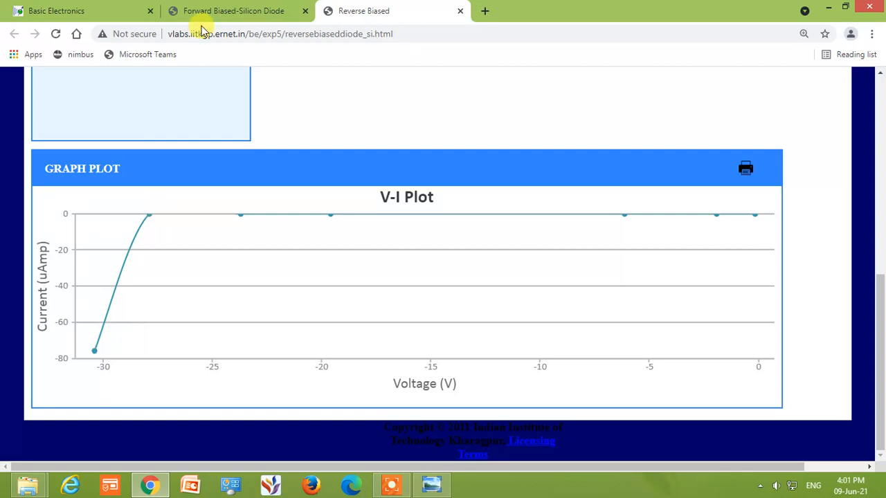
left_click(239, 10)
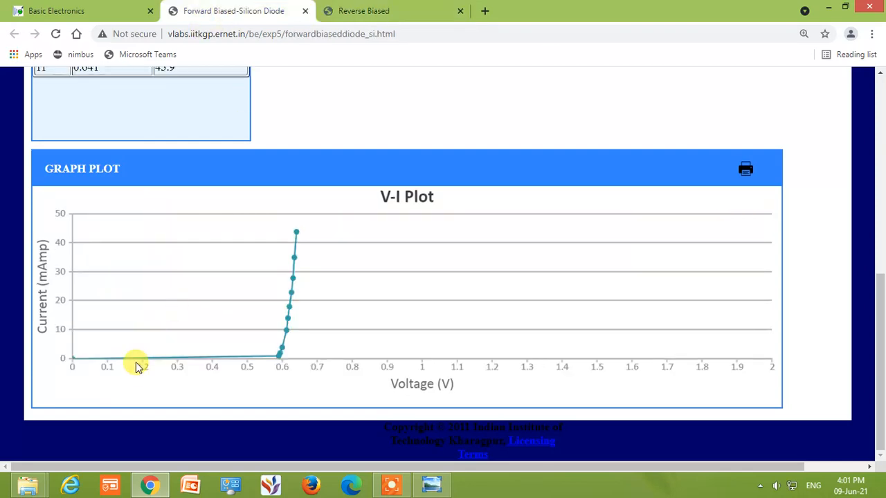
mouse_move(68, 365)
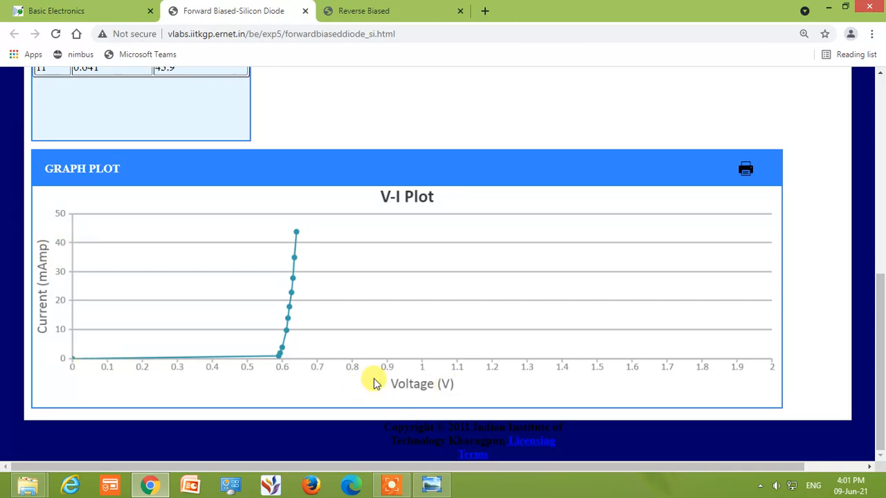
left_click(366, 10)
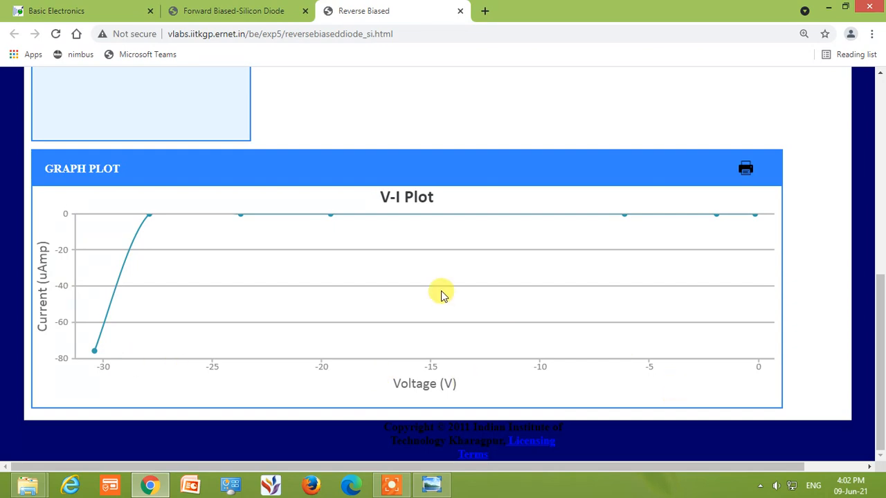
Compare the circuits and experimental tables of the reverse bias and forward bias silicon diode simulations
scroll(358, 299, "up", 1)
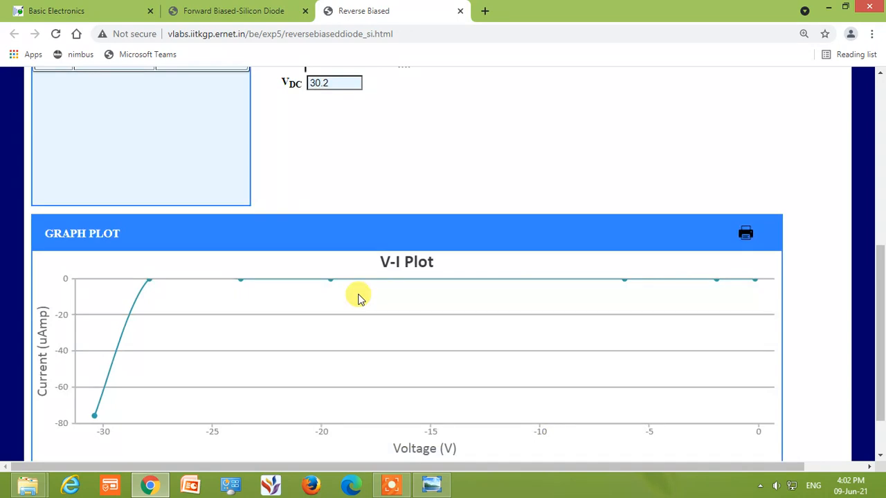
scroll(359, 299, "up", 4)
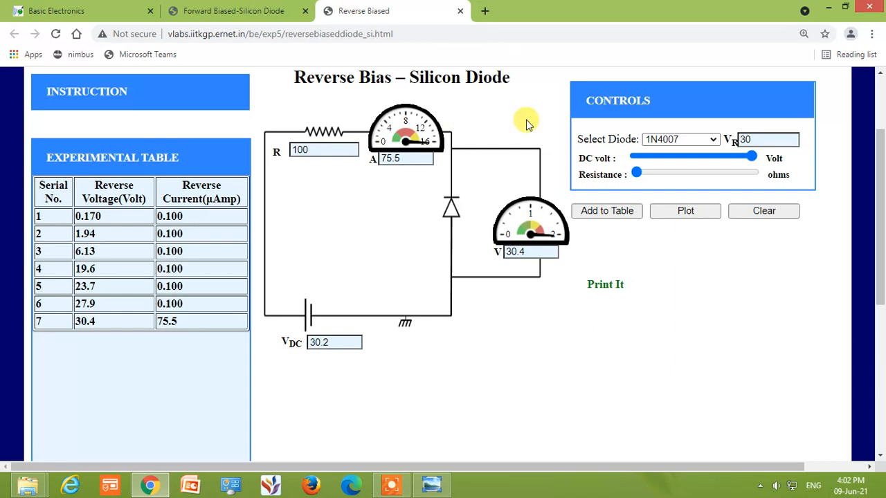
left_click(242, 14)
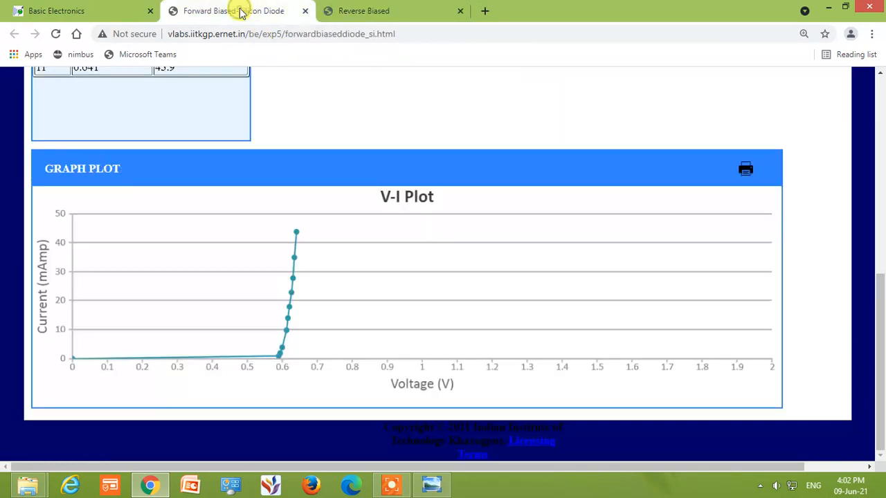
scroll(278, 217, "up", 4)
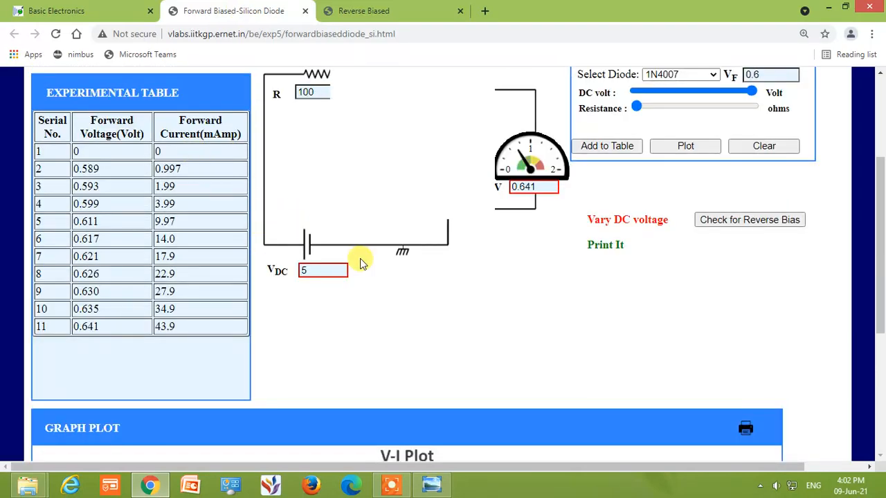
scroll(434, 277, "up", 2)
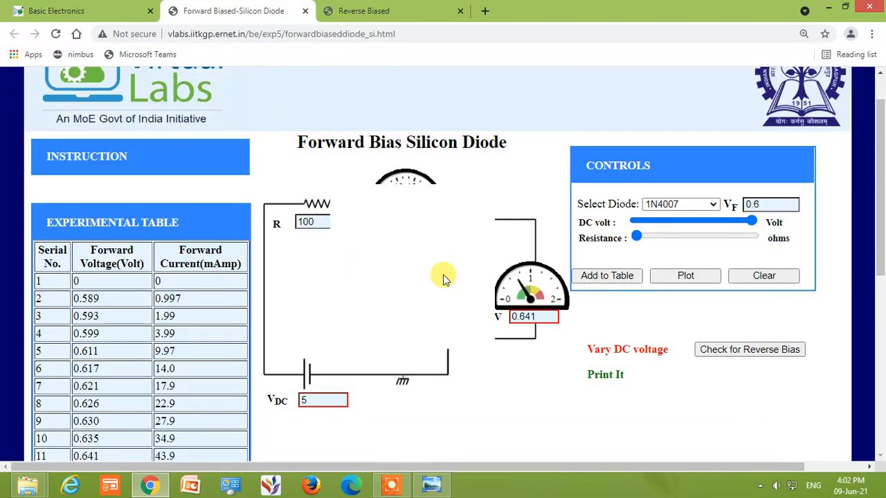
scroll(526, 355, "down", 1)
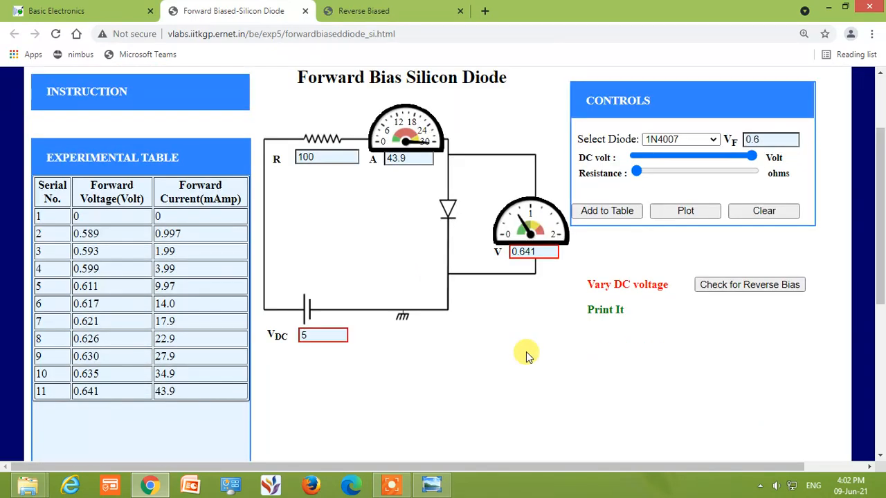
left_click(344, 13)
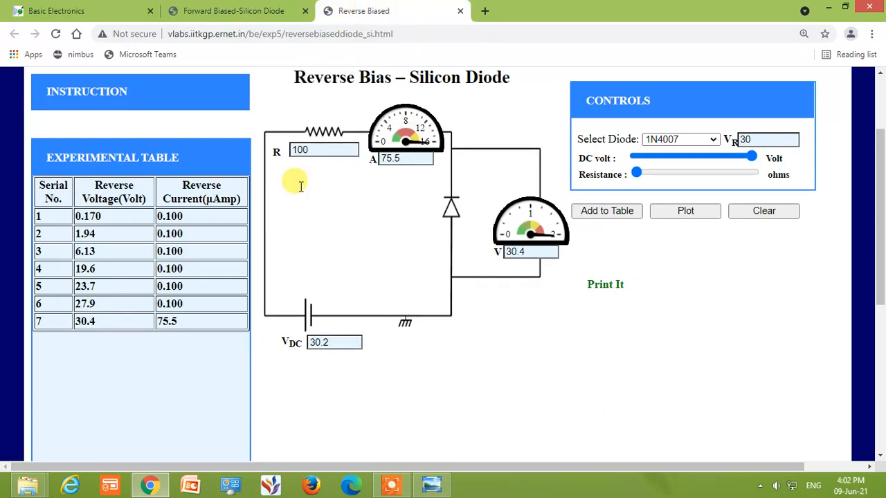
left_click(248, 11)
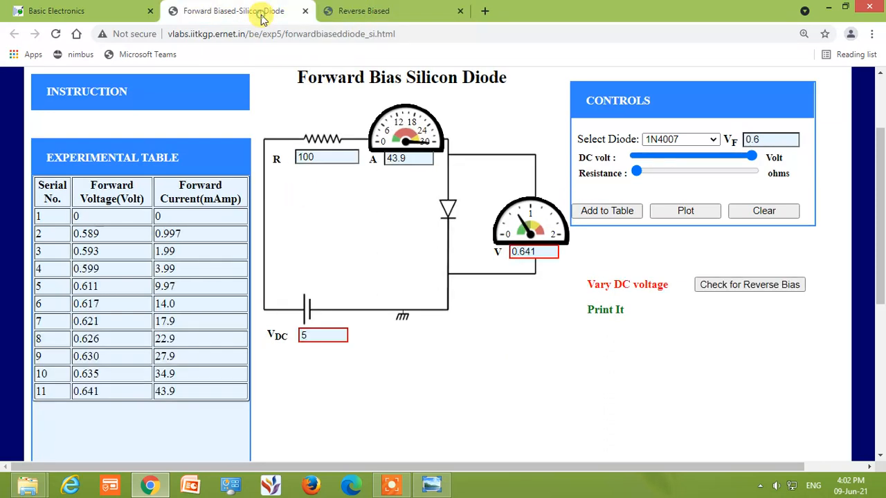
Review the forward bias V-I plot, followed by the reverse bias plot and its experimental table
scroll(329, 284, "down", 3)
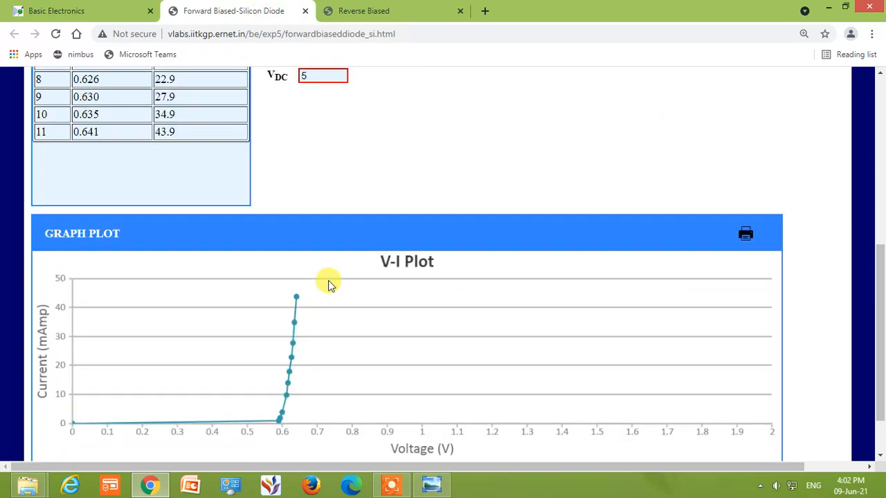
scroll(329, 284, "down", 1)
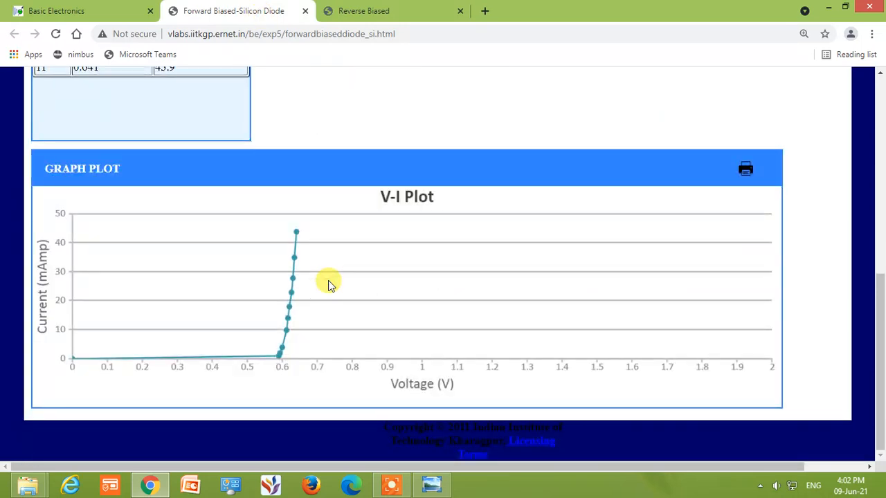
left_click(412, 16)
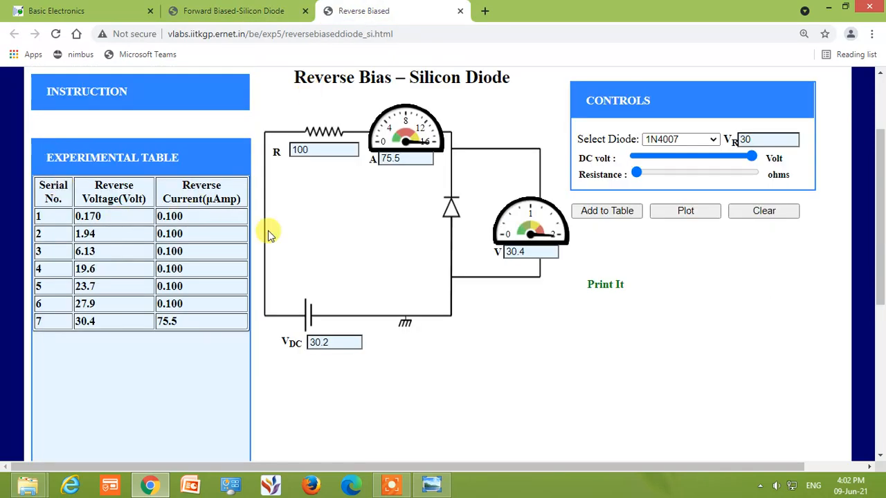
scroll(362, 269, "down", 5)
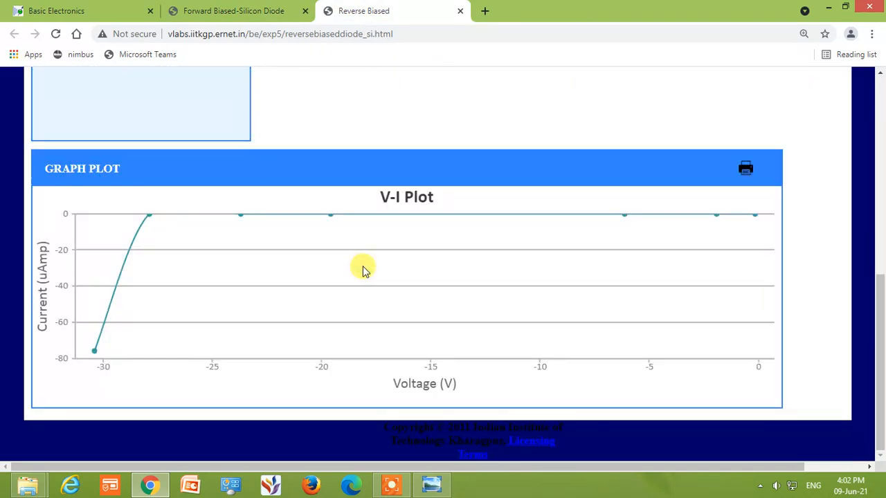
scroll(361, 269, "up", 4)
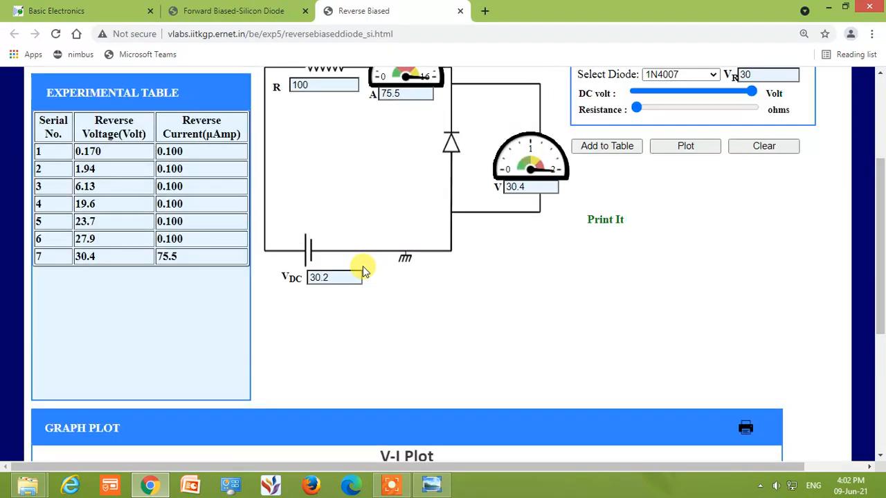
scroll(362, 269, "up", 2)
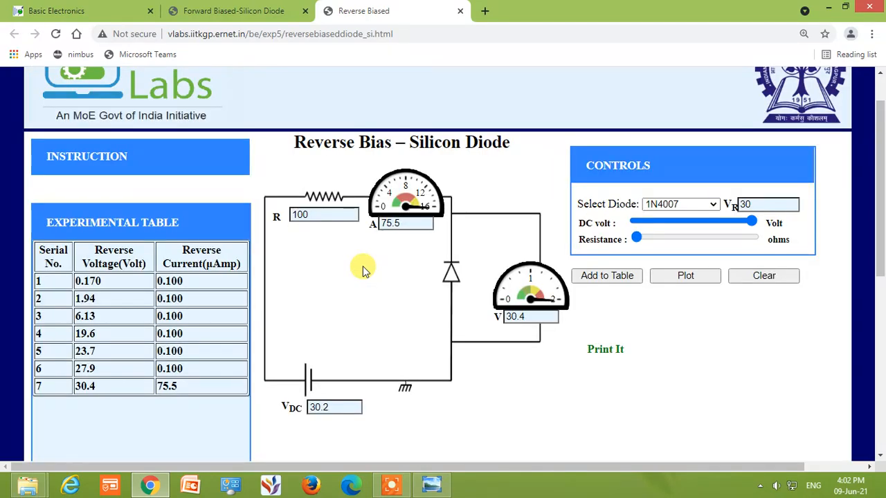
Review the forward bias V-I plot together with its circuit and experimental table
left_click(254, 12)
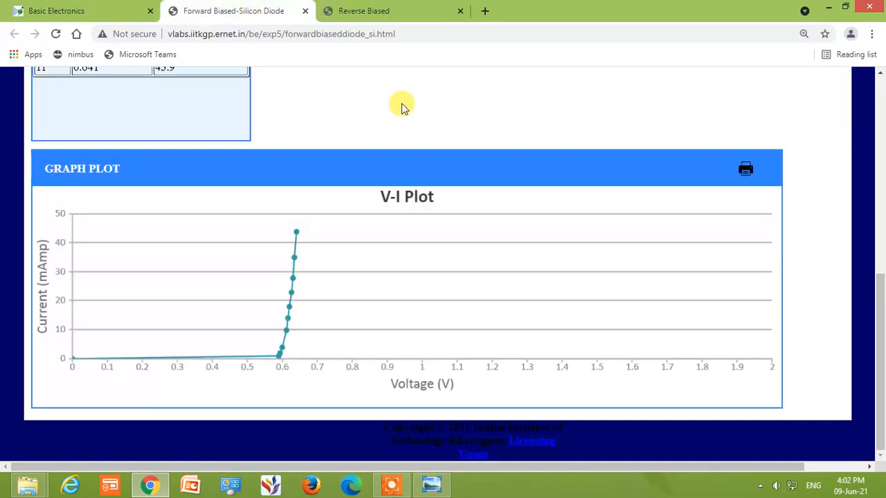
scroll(379, 176, "up", 6)
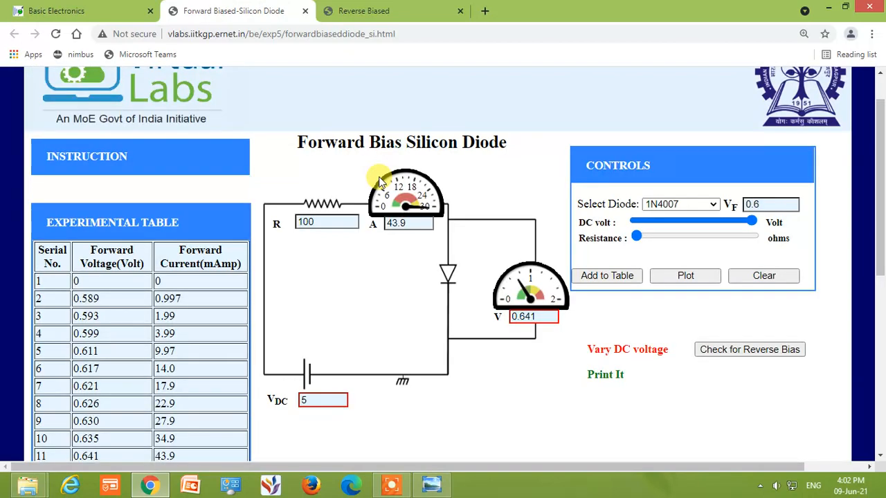
scroll(380, 181, "up", 1)
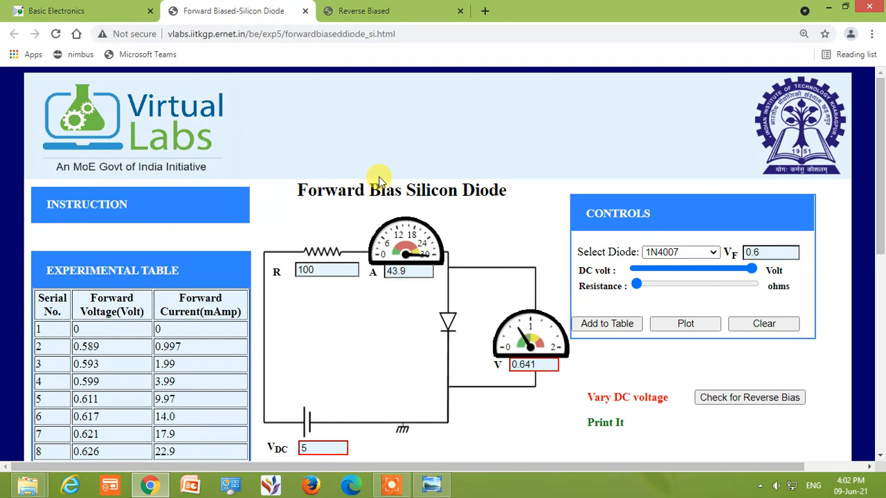
left_click(398, 478)
left_click(509, 476)
left_click(509, 476)
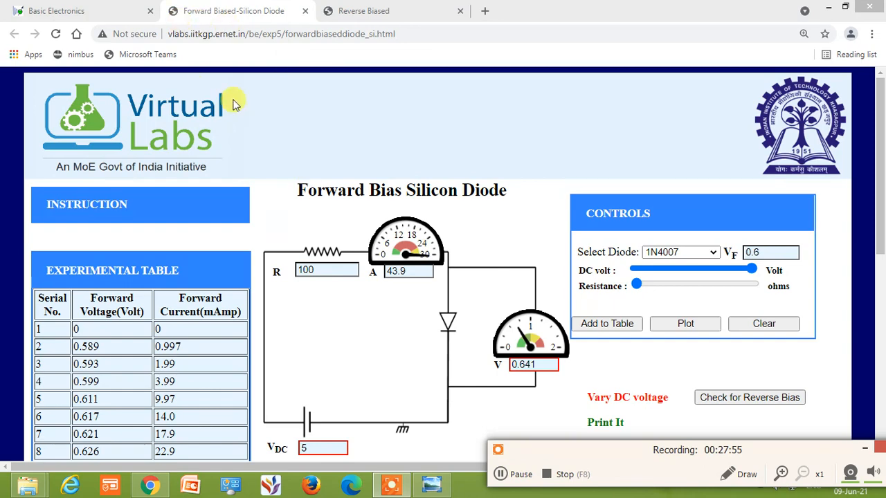
Return to the Basic Electronics simulation list and open the Forward Biased-Si Diode (Draw circuit) simulation
left_click(89, 8)
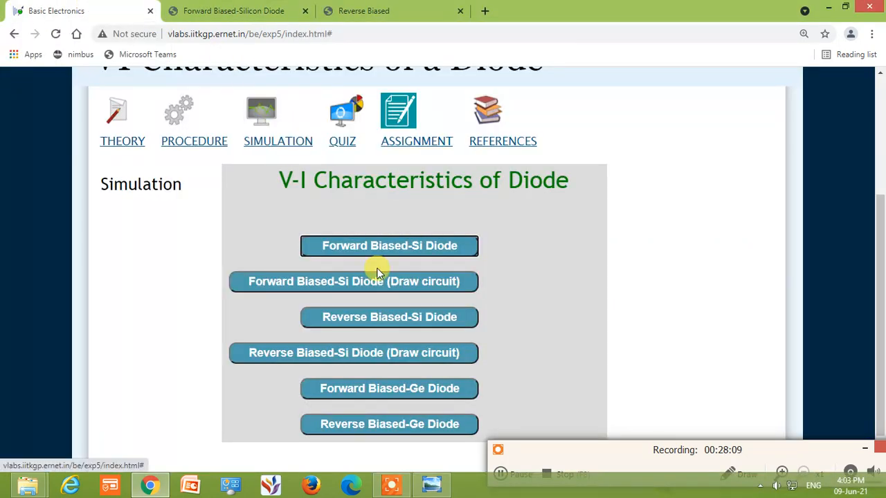
scroll(497, 315, "down", 1)
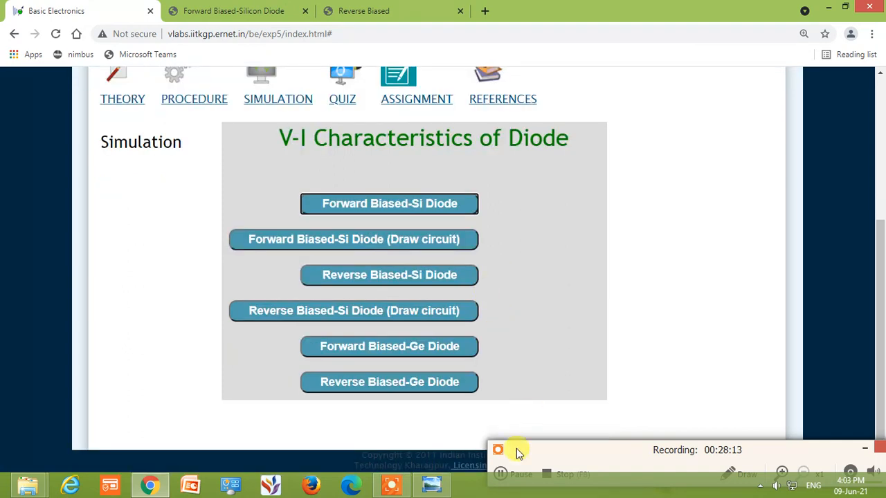
left_click(510, 473)
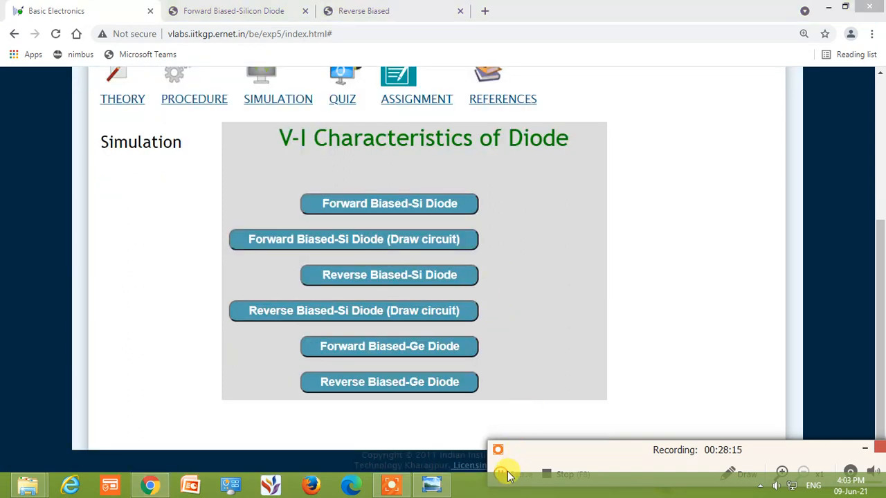
left_click(525, 478)
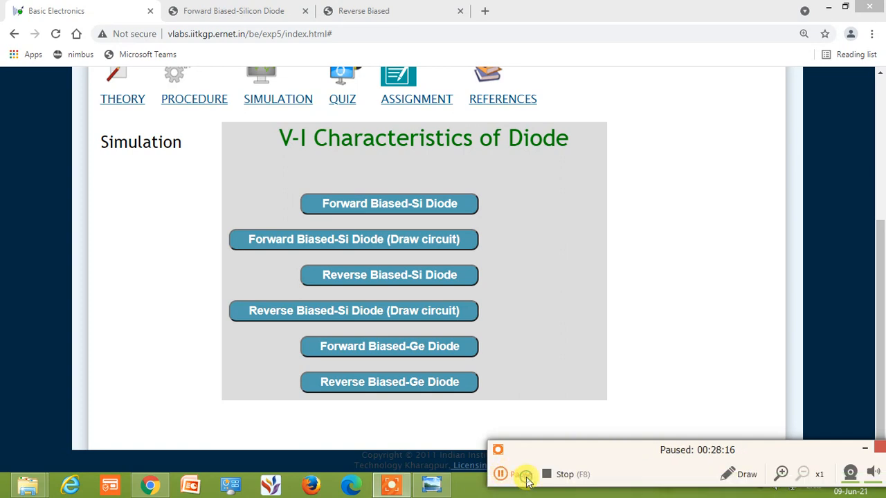
left_click(420, 245)
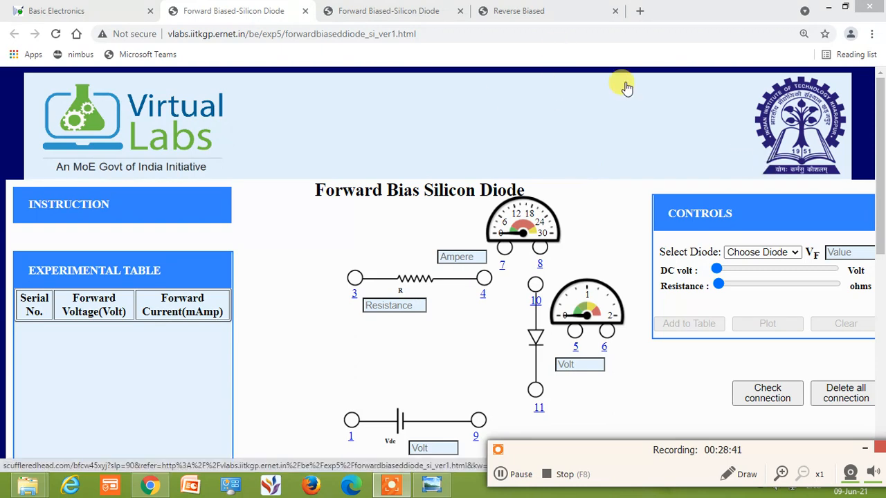
Reduce the page zoom to 100% and close the unwanted redirect page
left_click(801, 34)
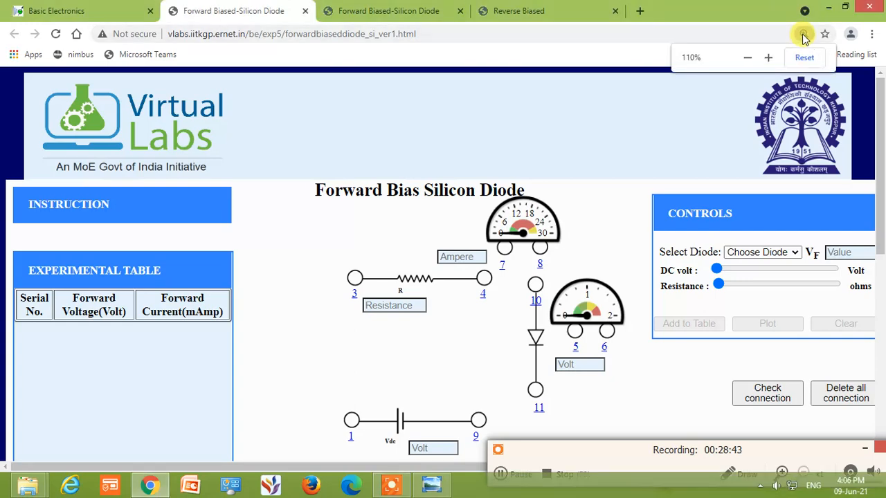
left_click(743, 57)
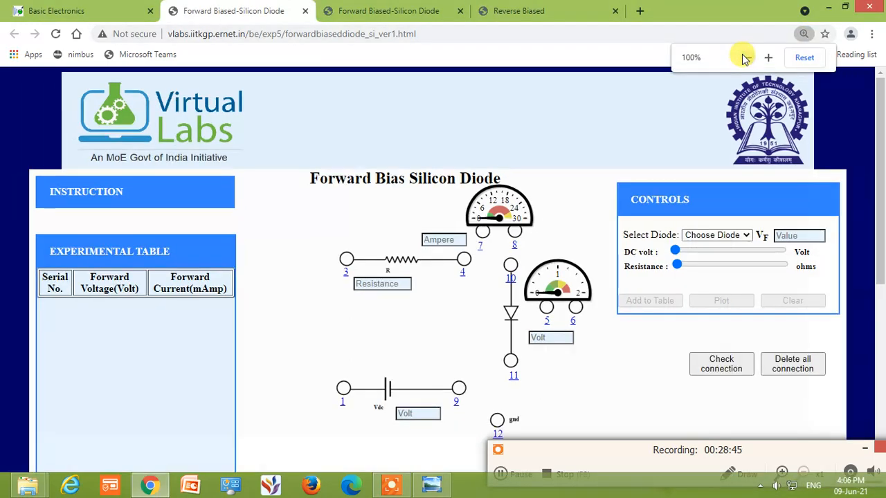
left_click(829, 93)
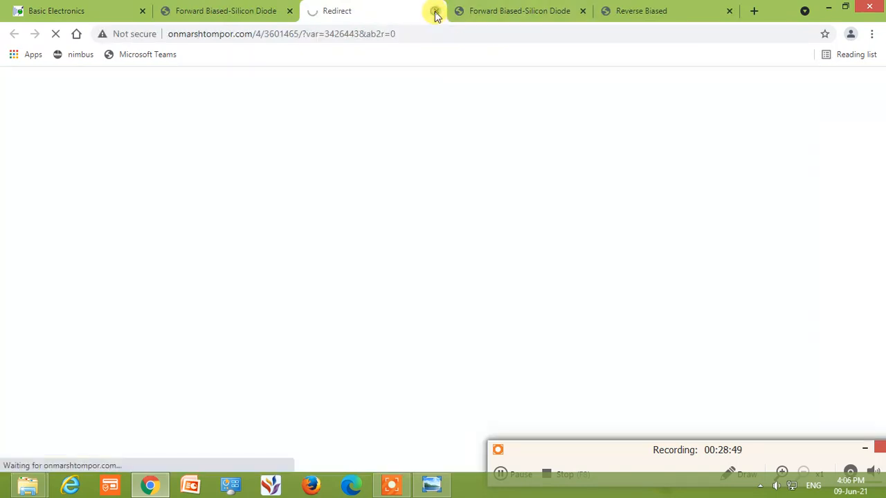
left_click(435, 11)
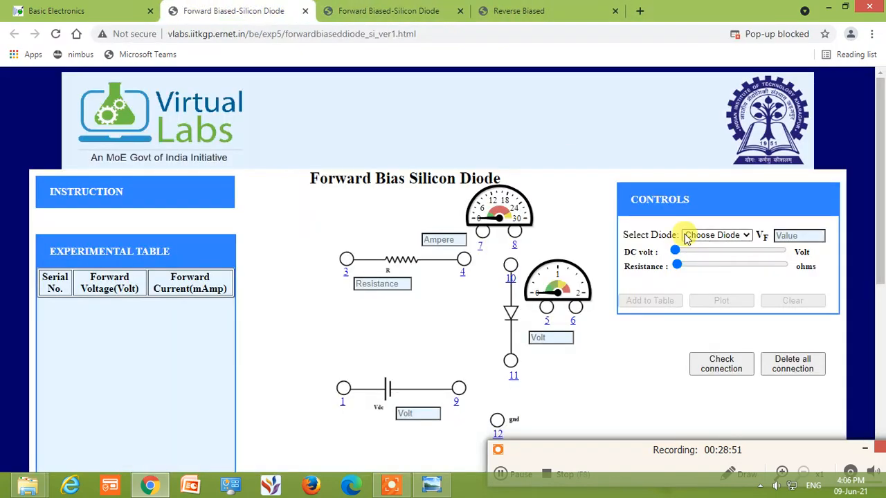
left_click(864, 449)
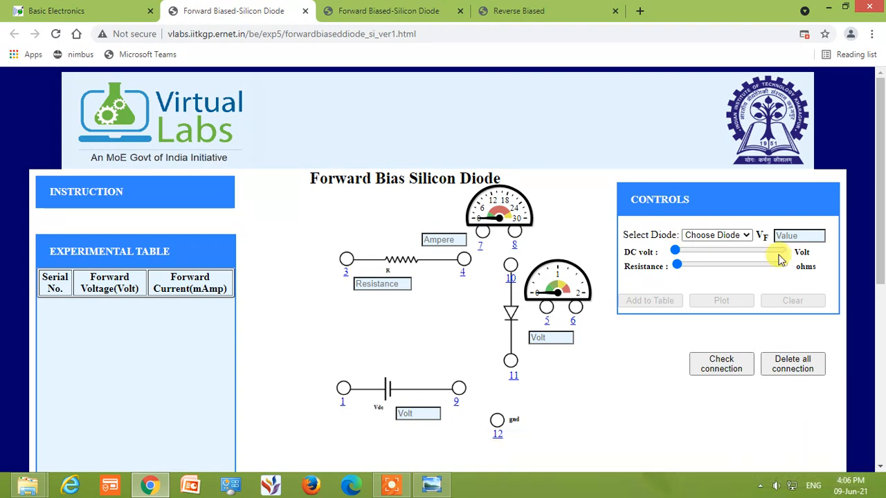
Select the 1N4007 diode for the draw-circuit forward bias simulation
left_click(746, 236)
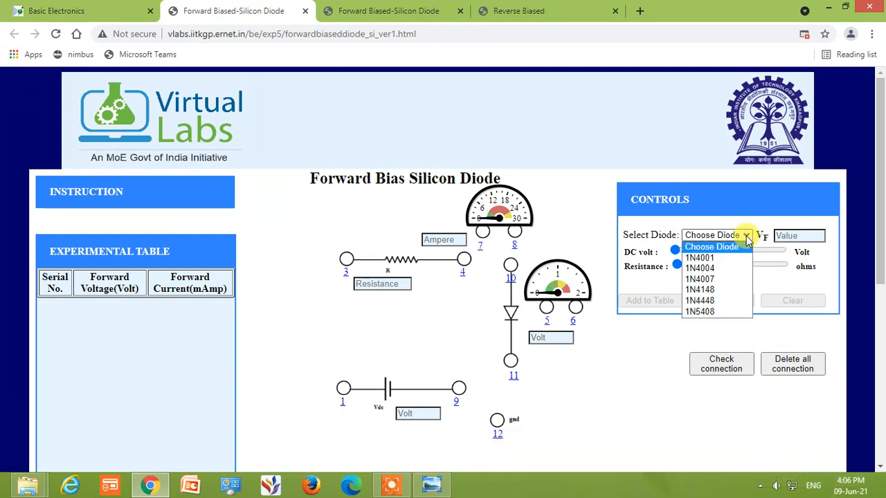
left_click(731, 279)
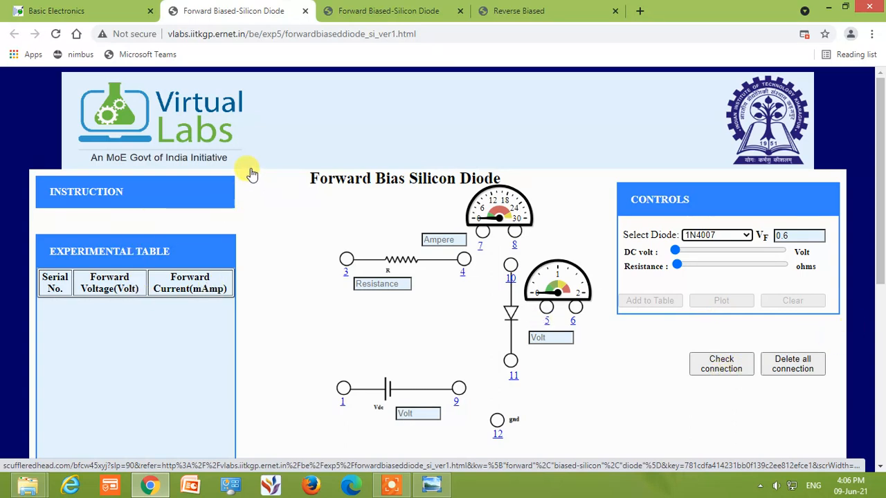
Read the instructions listing the required terminal connections, closing any advertising pages that open, and hide the instructions
left_click(92, 195)
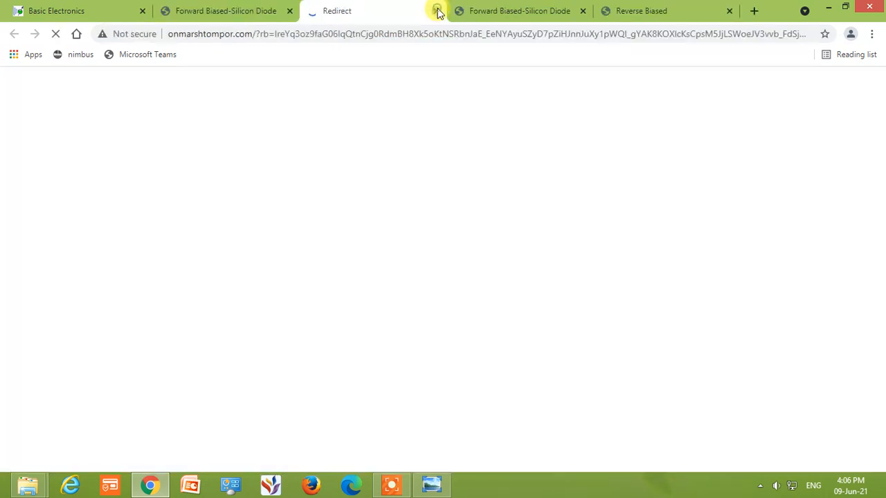
left_click(436, 10)
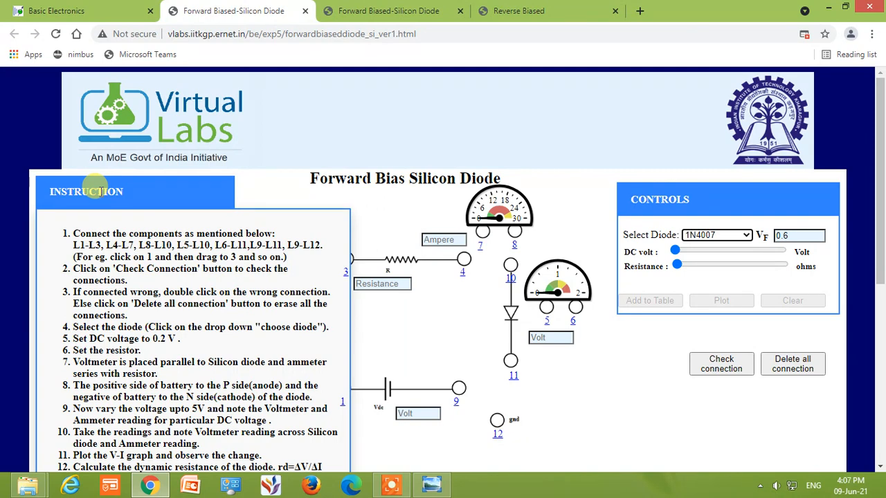
left_click(100, 193)
left_click(100, 193)
left_click(101, 194)
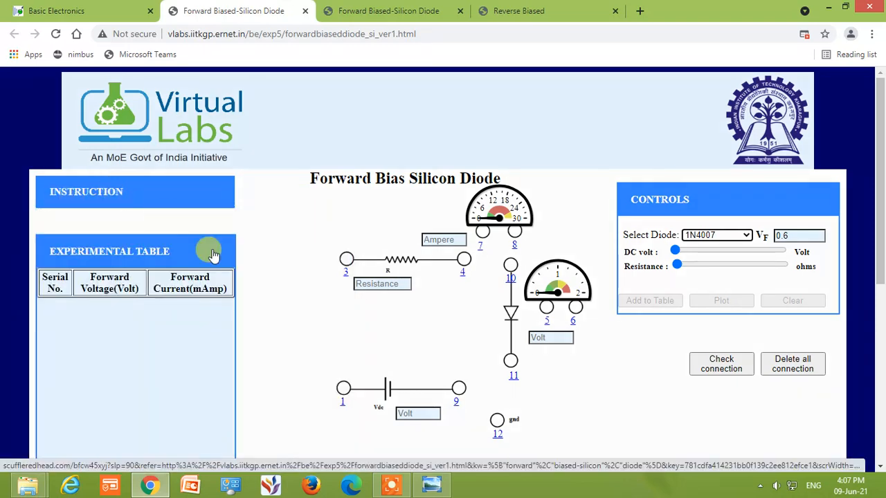
left_click(77, 197)
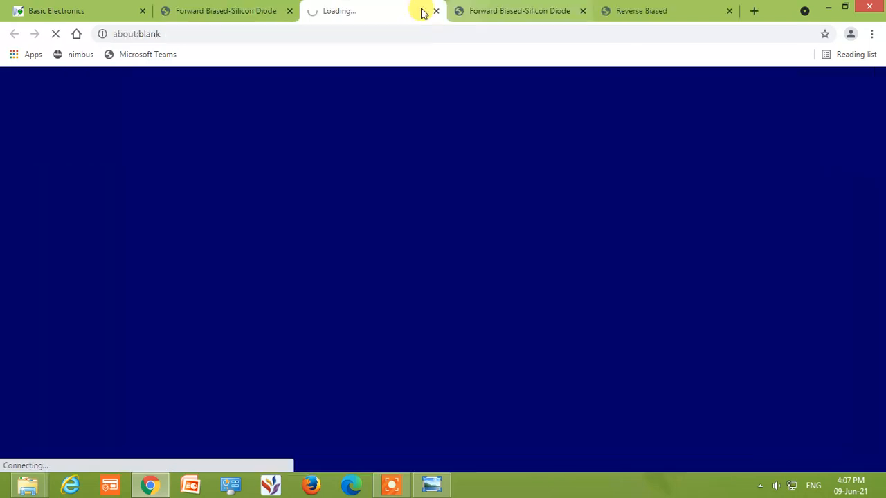
left_click(437, 12)
left_click(95, 190)
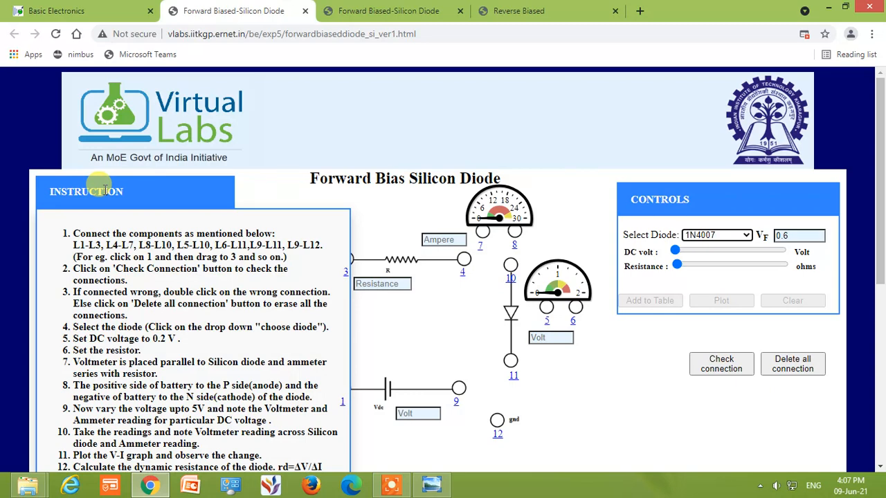
left_click(102, 188)
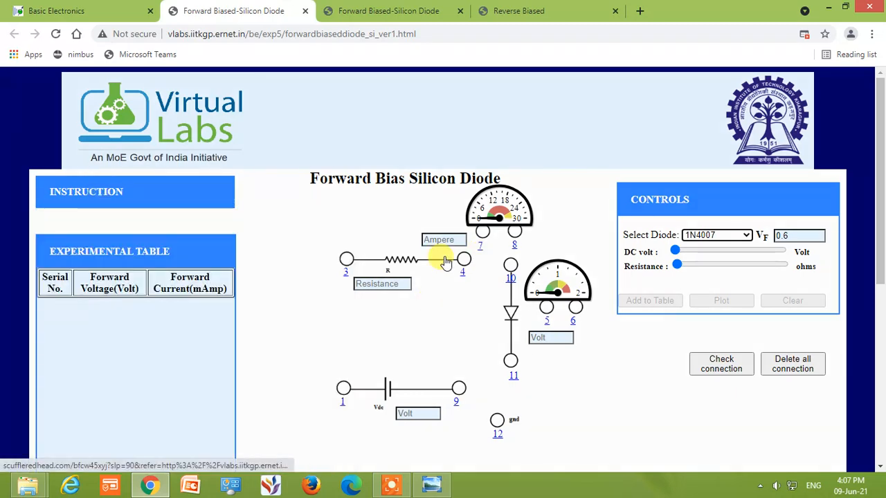
Try to wire battery terminal 1 to resistor terminal 3, closing the advertising page that opens
scroll(415, 277, "down", 1)
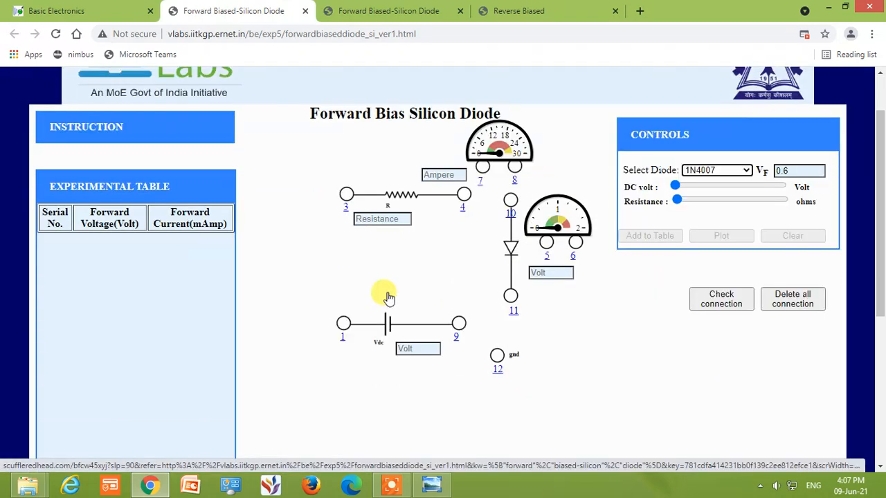
left_click(342, 327)
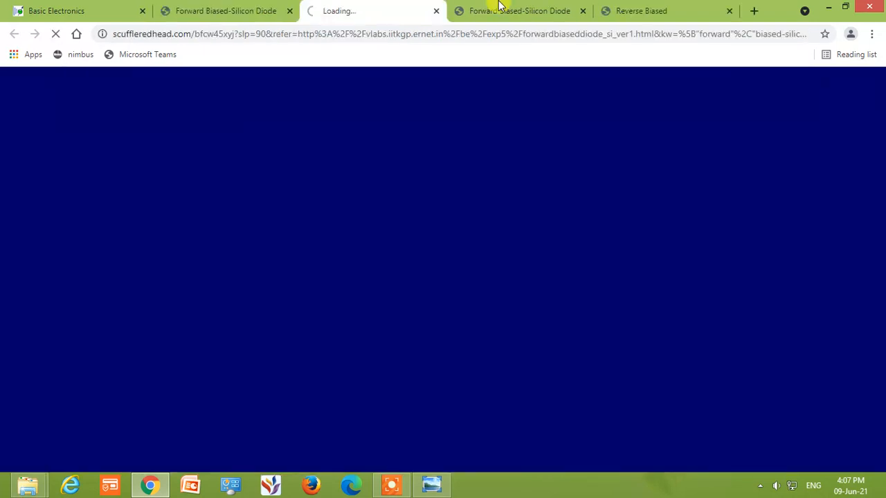
left_click(437, 13)
mouse_move(342, 322)
left_mouse_down()
mouse_move(339, 222)
mouse_move(316, 236)
left_mouse_up()
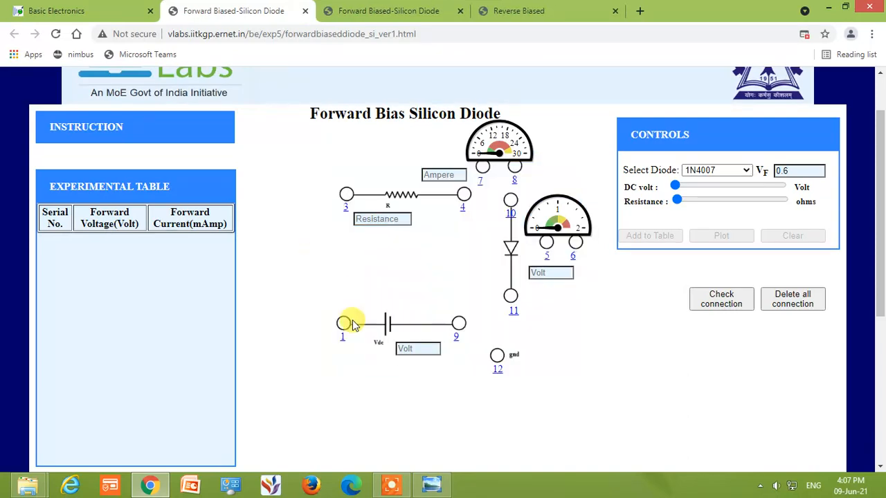
mouse_move(343, 328)
left_mouse_down()
mouse_move(339, 251)
mouse_move(296, 252)
left_mouse_up()
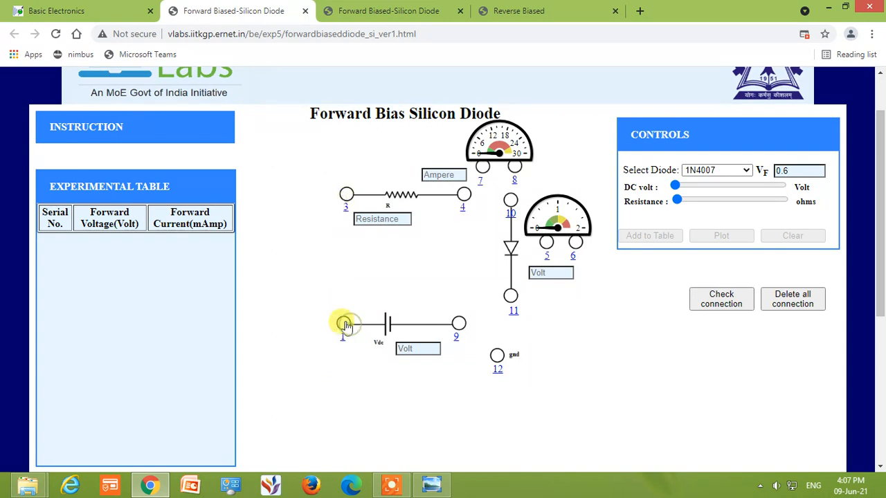
mouse_move(344, 325)
left_mouse_down()
mouse_move(339, 221)
mouse_move(283, 202)
left_mouse_up()
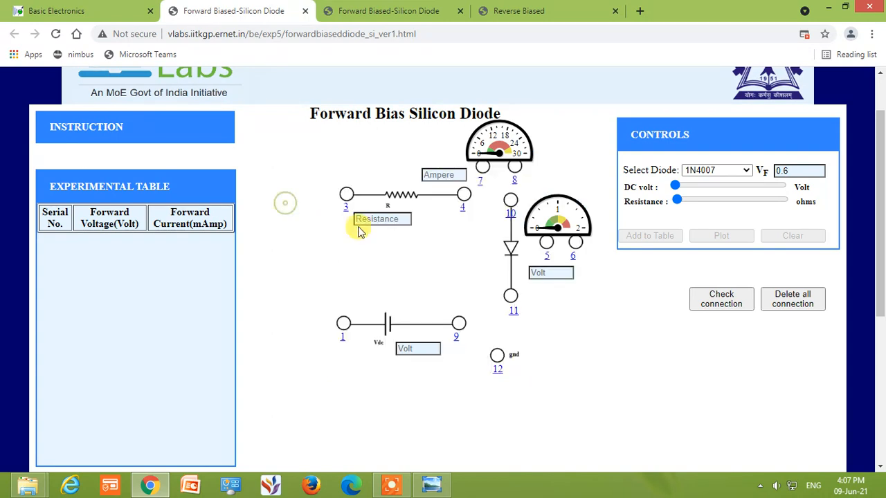
scroll(492, 306, "up", 1)
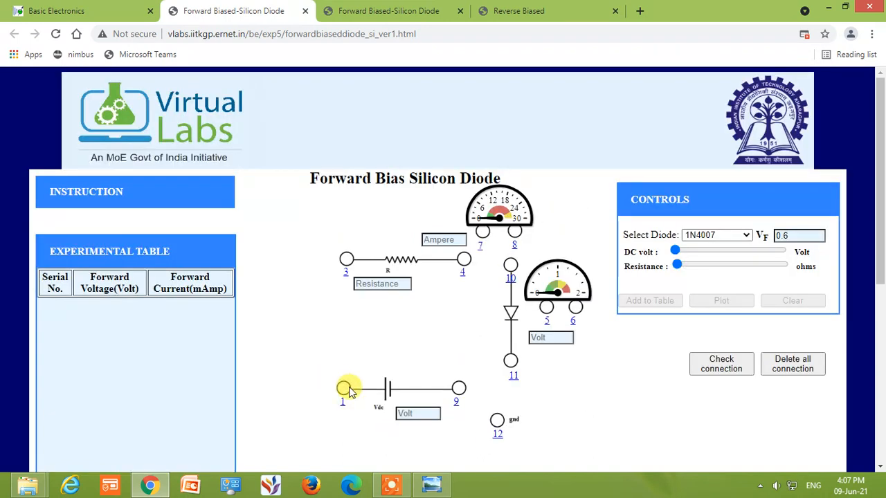
left_click_drag(348, 388, 354, 353)
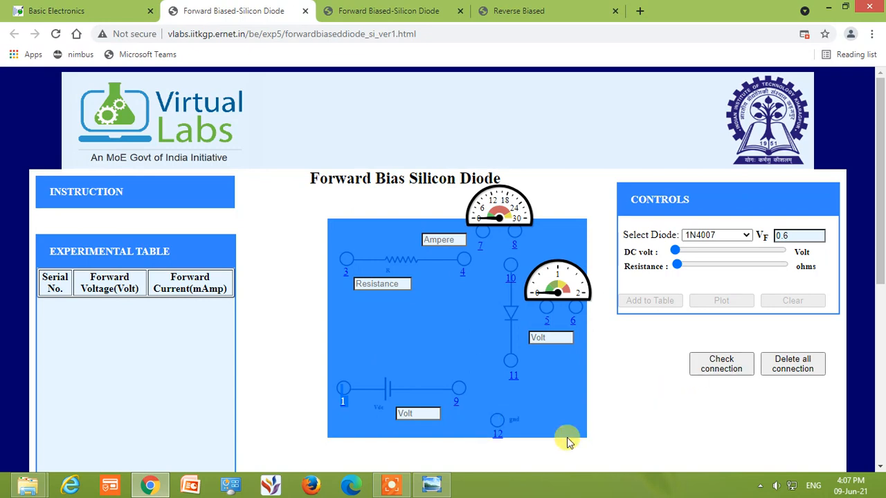
scroll(568, 424, "down", 3)
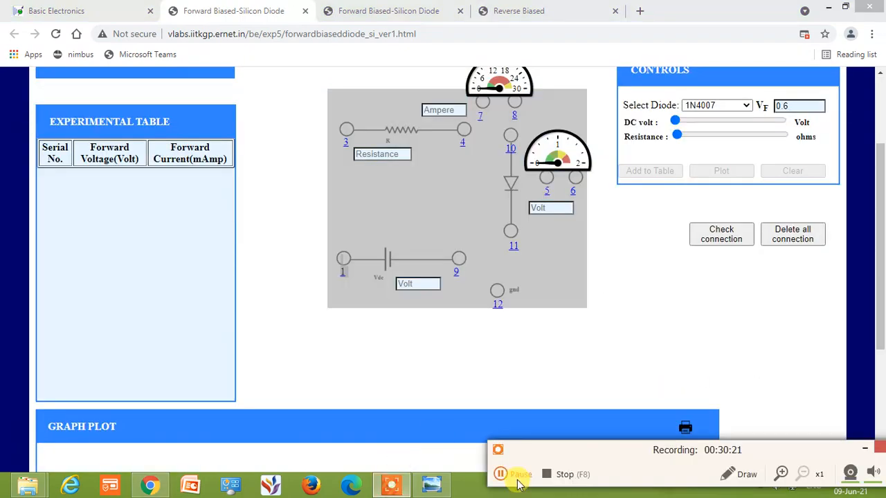
left_click(500, 474)
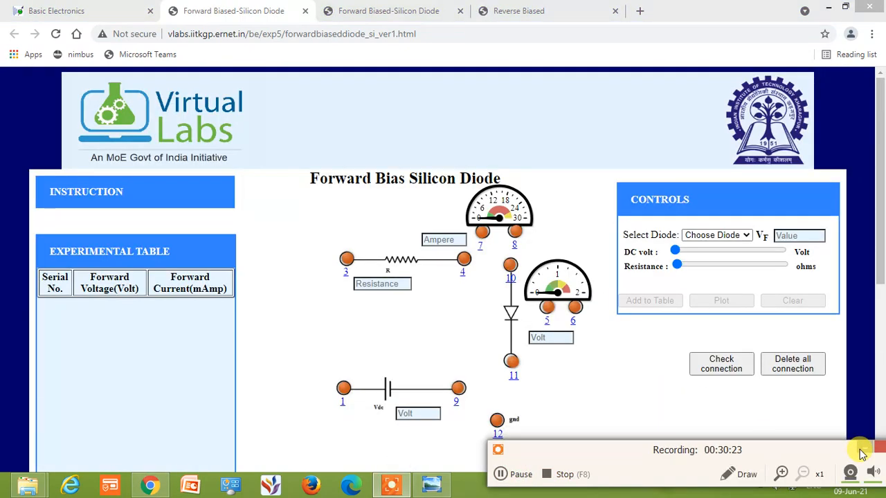
Select the 1N4007 diode and connect battery terminal 1 to resistor terminal 3
left_click(860, 452)
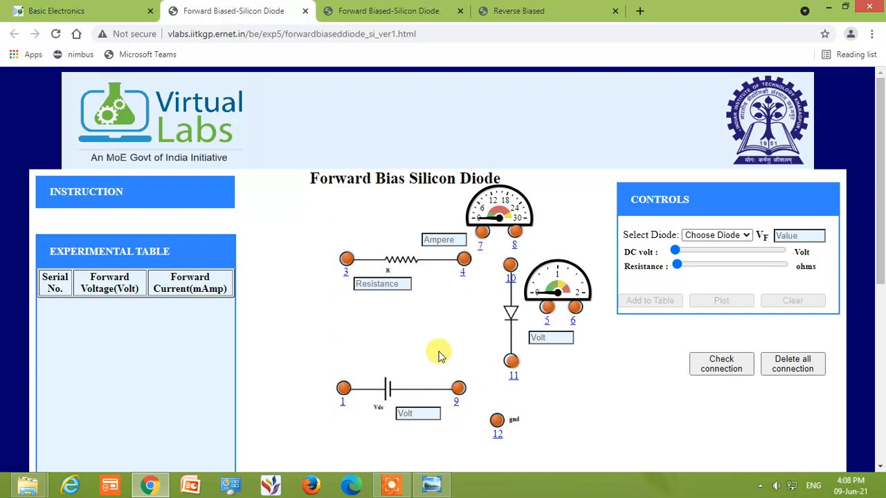
left_click(732, 235)
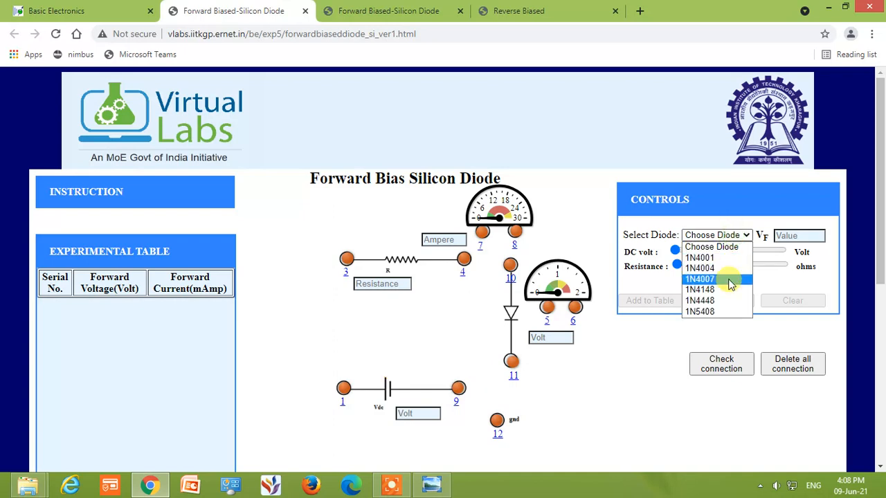
left_click(730, 280)
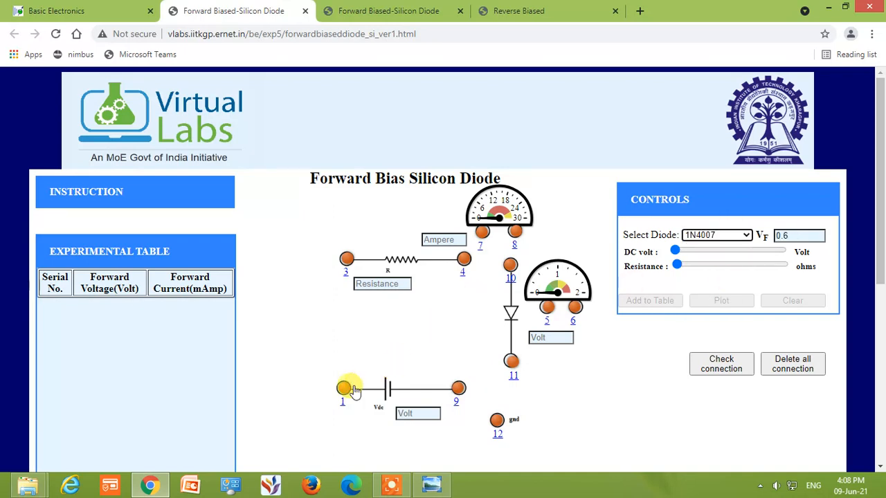
left_click_drag(342, 390, 346, 259)
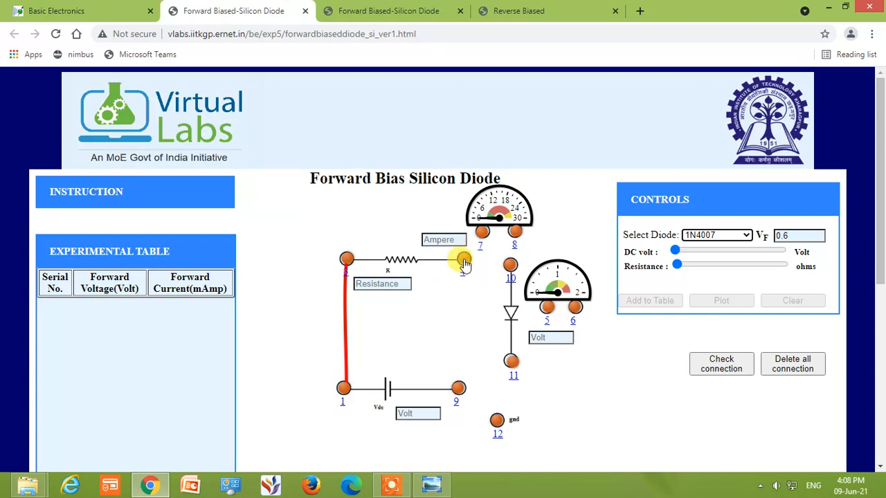
Complete the series loop by wiring resistor terminal 4 to ammeter terminal 7, terminal 8 to diode terminal 10, and terminal 11 to battery terminal 9
mouse_move(463, 262)
left_mouse_down()
mouse_move(480, 231)
mouse_move(478, 253)
mouse_move(483, 232)
mouse_move(518, 232)
mouse_move(512, 267)
left_mouse_up()
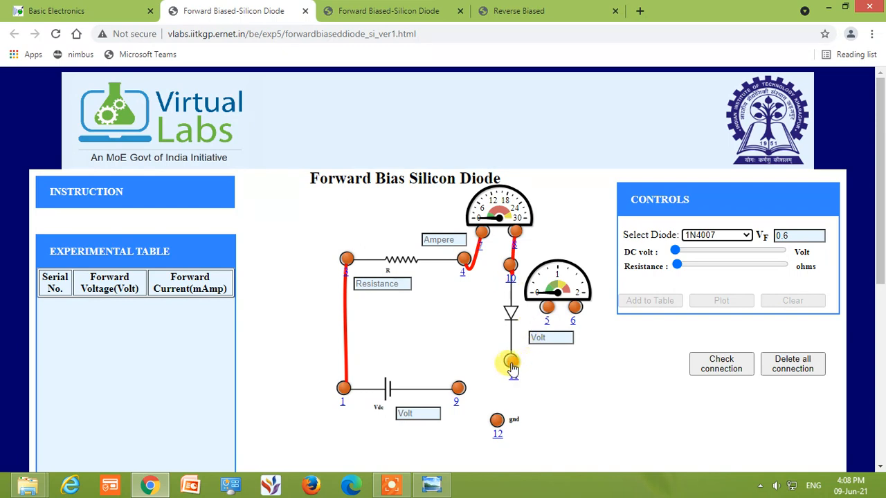
left_click_drag(512, 370, 462, 390)
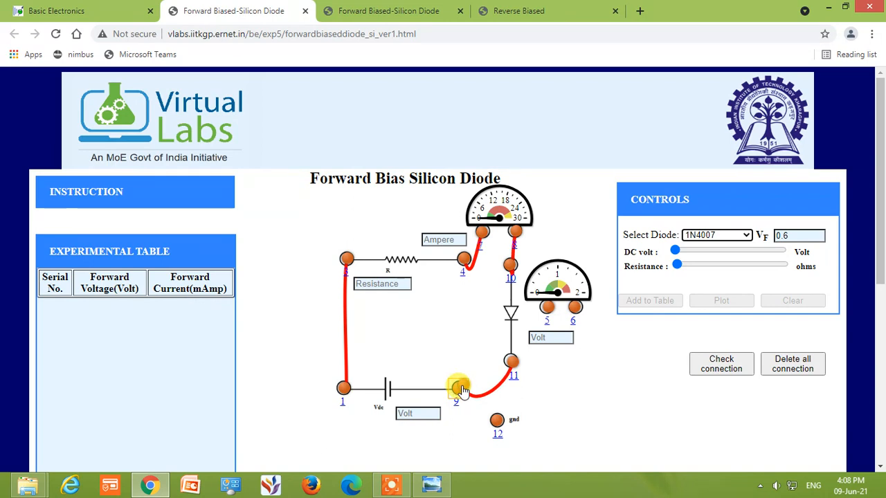
left_click_drag(462, 388, 461, 389)
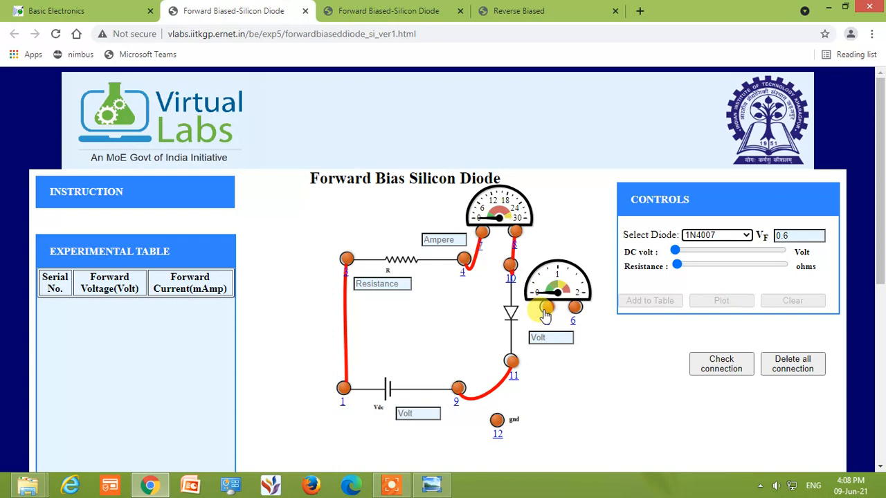
Wire voltmeter terminal 5 to diode terminal 10, 6 to 11, and ground terminal 12 to battery terminal 9, and check the circuit connections
left_click_drag(546, 311, 509, 270)
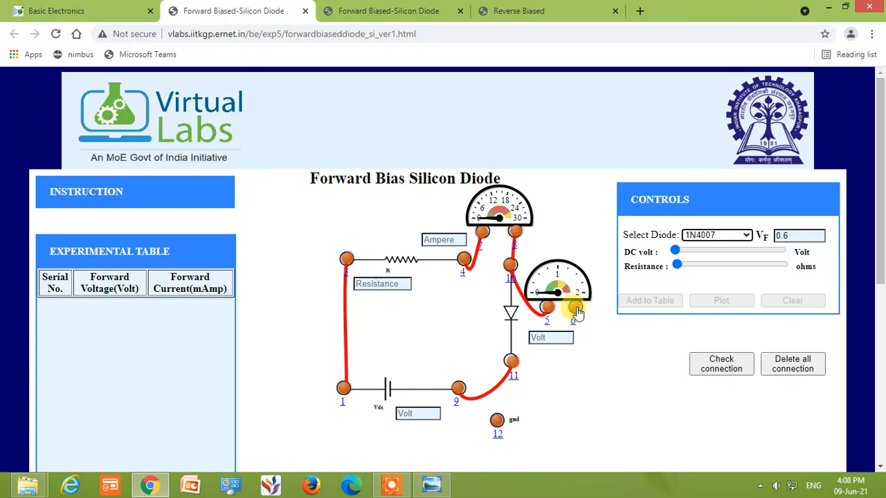
left_click_drag(577, 312, 519, 371)
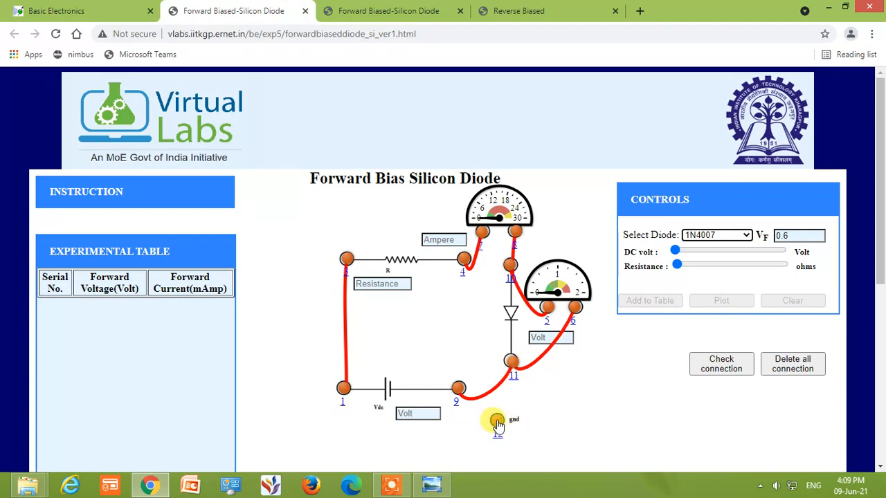
left_click_drag(497, 422, 458, 390)
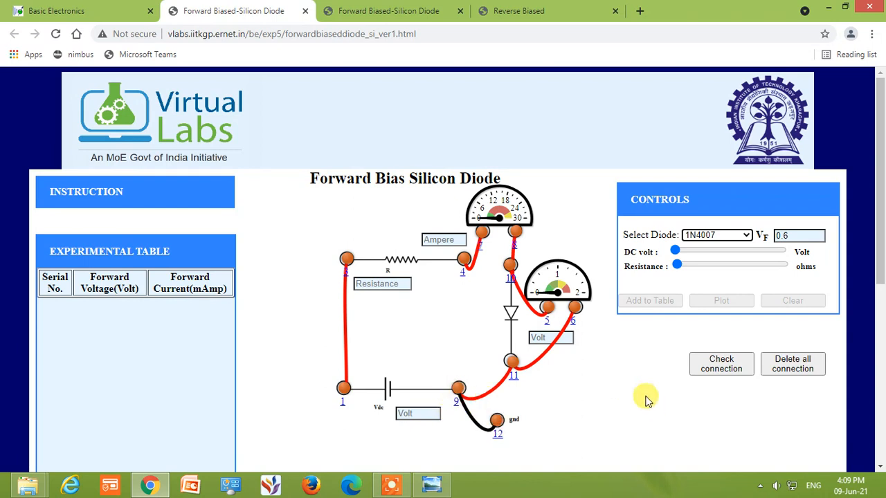
left_click(719, 367)
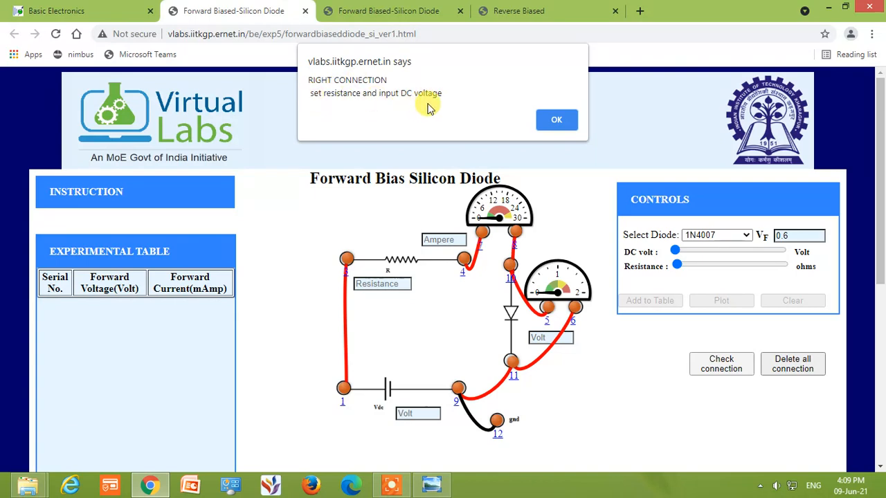
left_click(556, 120)
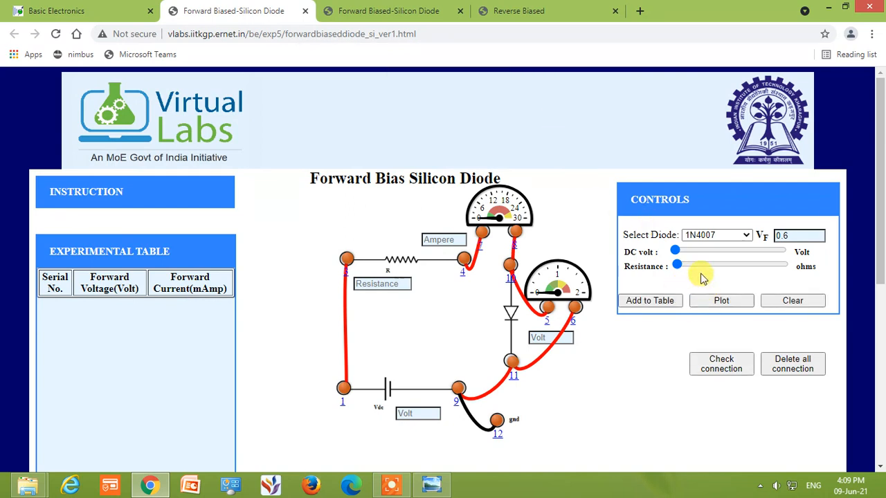
Set the resistance to 100 ohms and add the reading at 0.3 V DC supply to the experimental table
left_click_drag(677, 267, 680, 272)
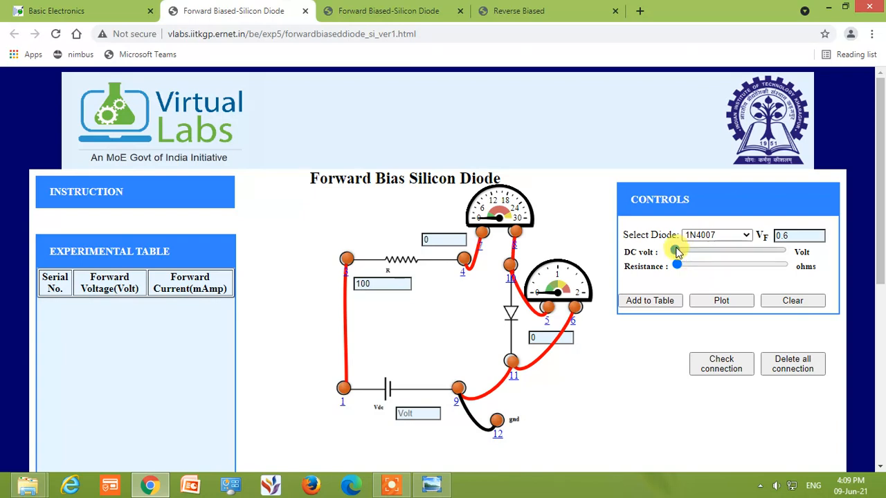
left_click_drag(682, 252, 685, 256)
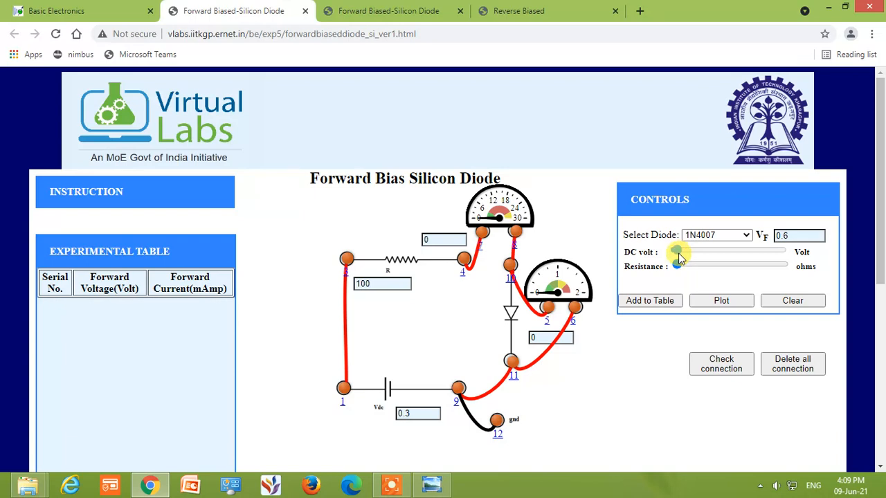
left_click(650, 302)
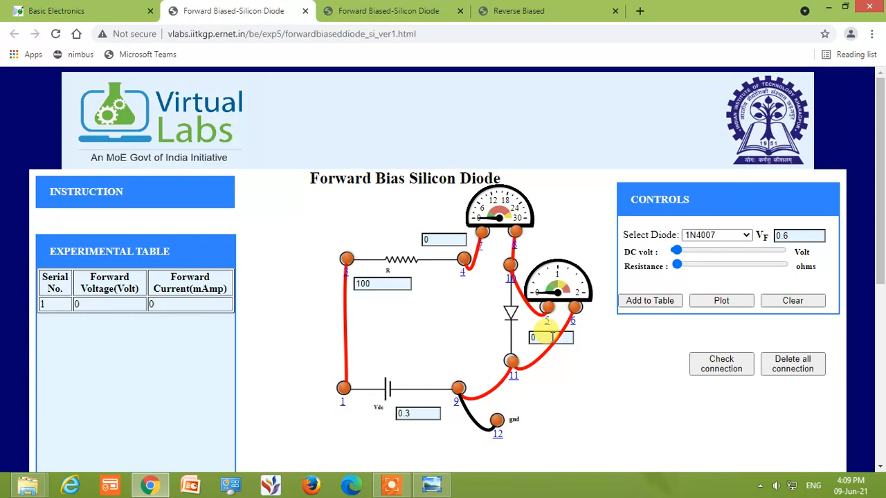
Add the forward bias readings at DC supply voltages of 0.8 V and 1.3 V to the experimental table
left_click_drag(678, 256, 684, 258)
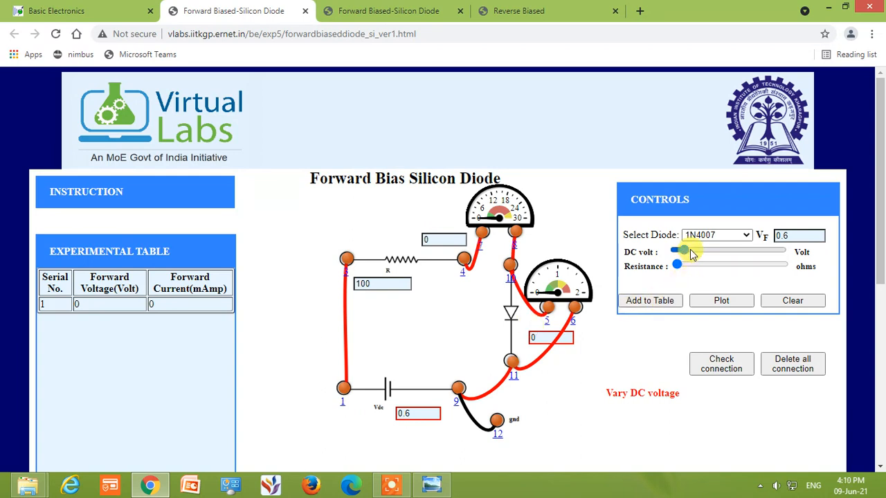
left_click_drag(687, 253, 690, 254)
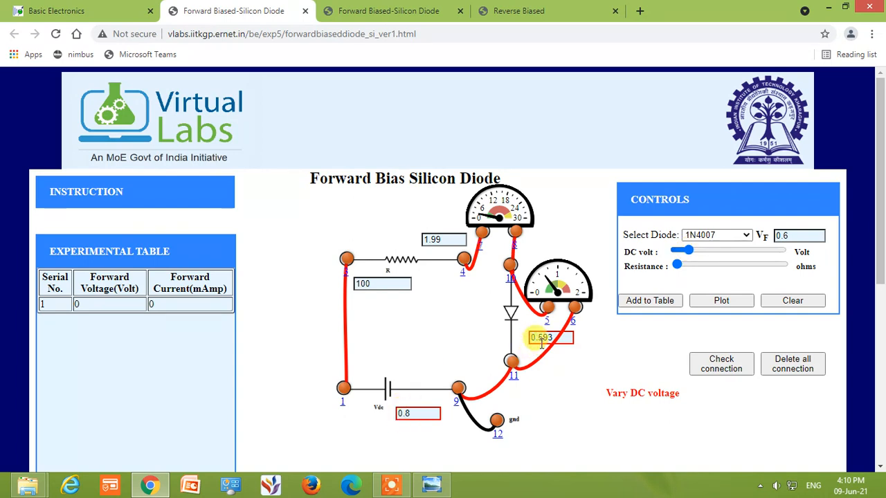
left_click(638, 303)
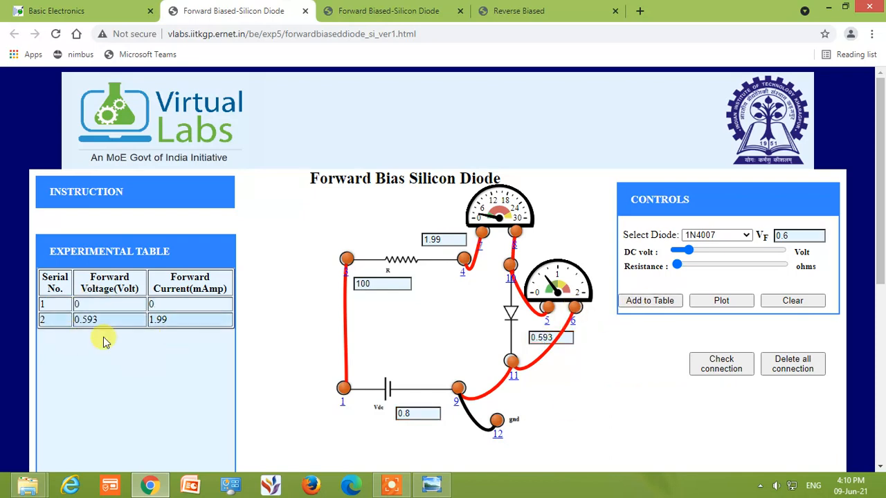
left_click(700, 254)
left_click(656, 303)
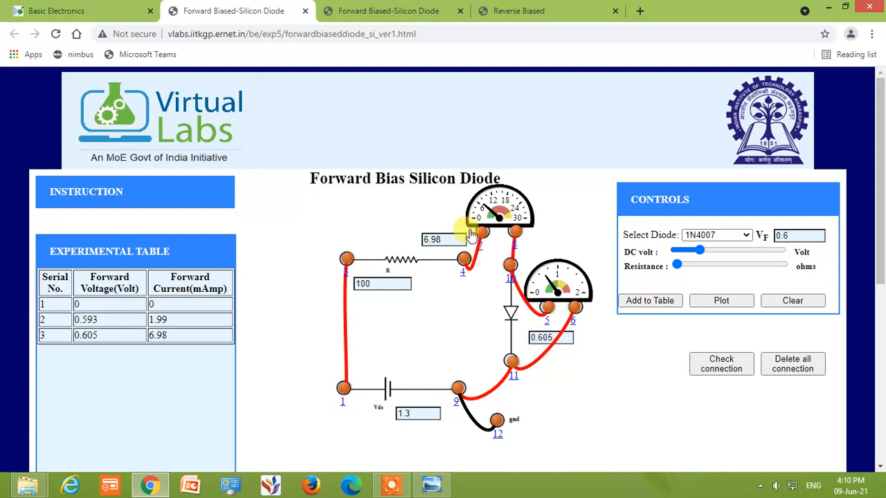
Record the diode readings at DC supply voltages of 2 V, 2.4 V and 3.1 V in the experimental table
left_click(716, 253)
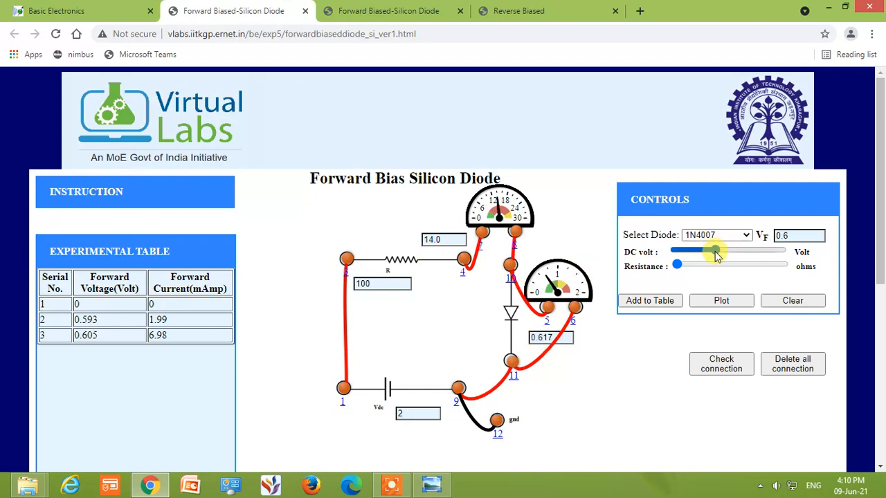
left_click(653, 306)
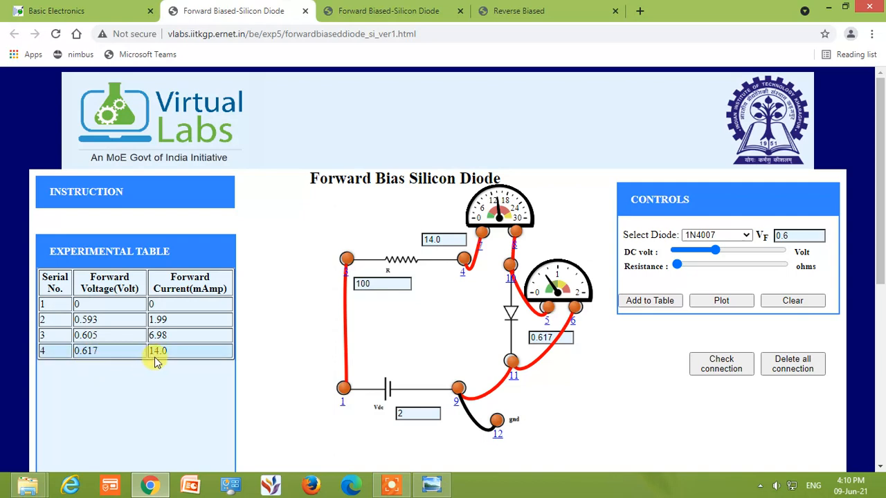
left_click(726, 253)
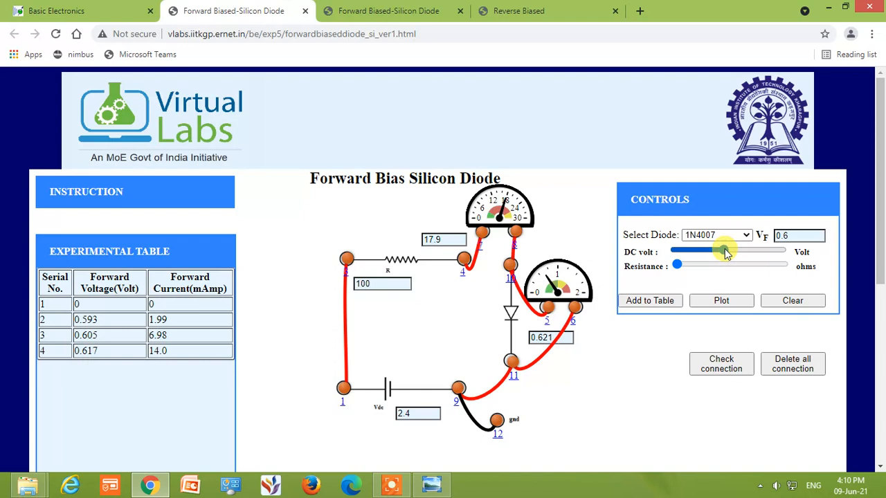
left_click(666, 301)
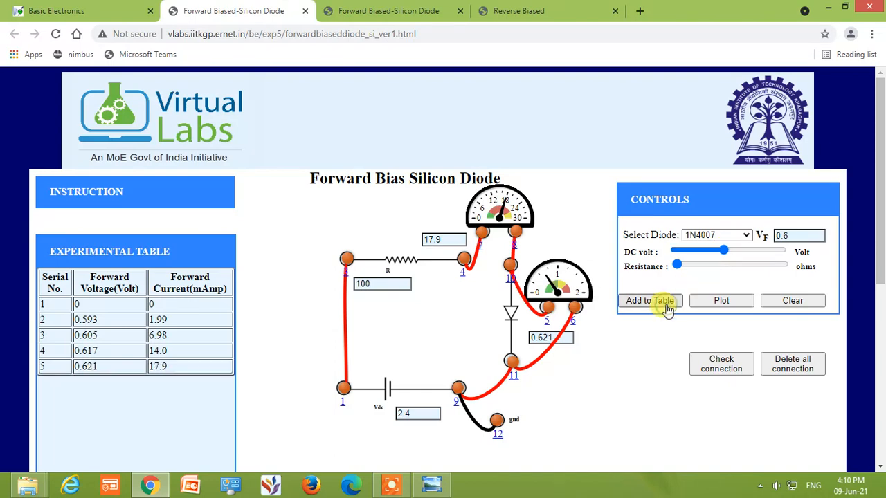
left_click(740, 252)
left_click(654, 300)
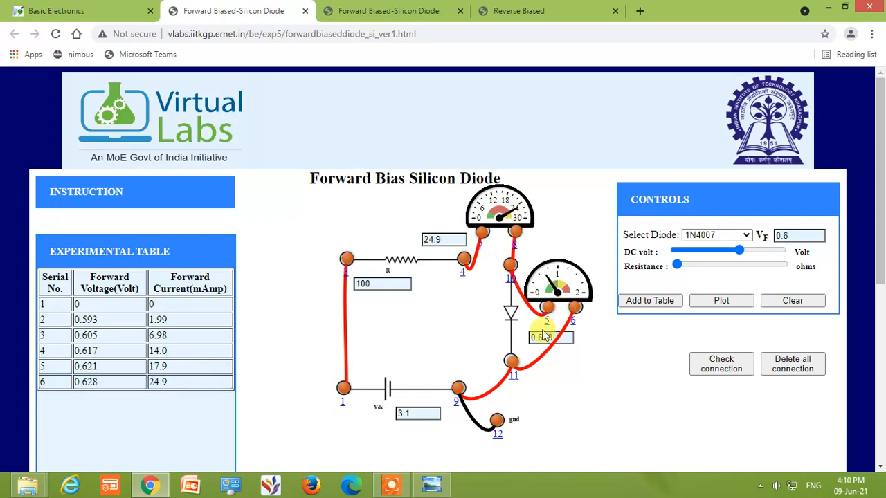
Record the diode readings at DC supply voltages of 4.3 V and 5 V in the experimental table
left_click(749, 252)
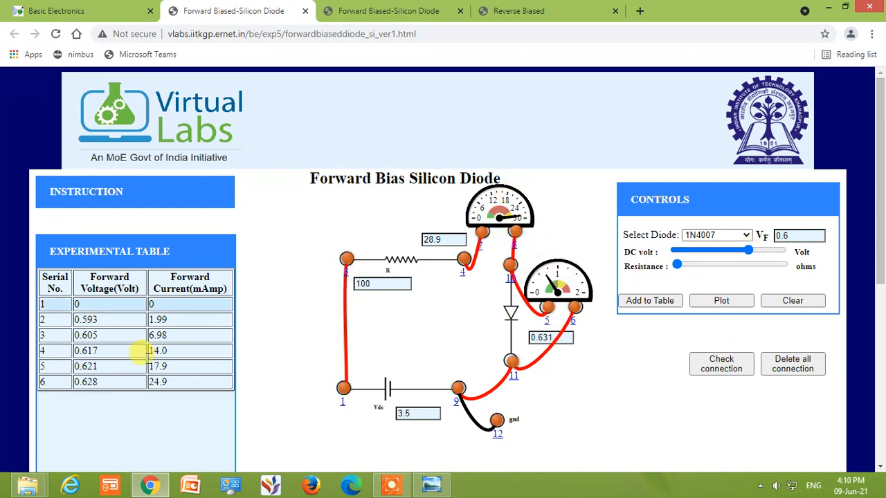
left_click(766, 252)
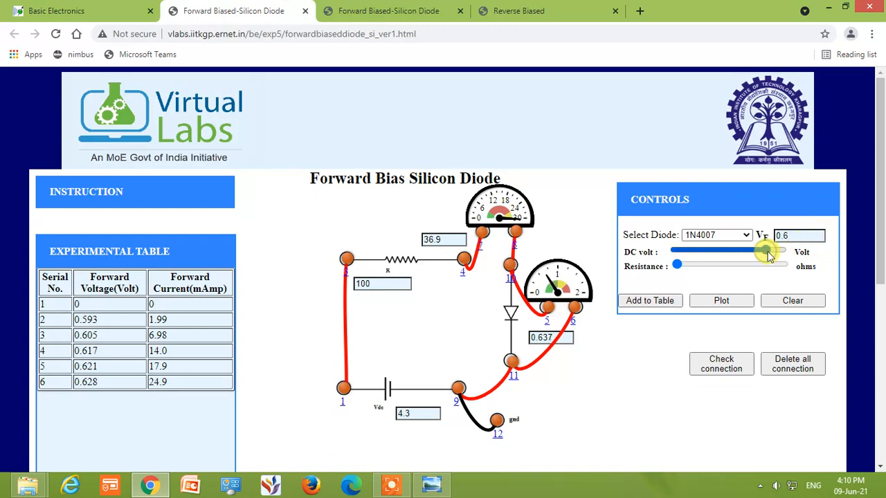
left_click(662, 303)
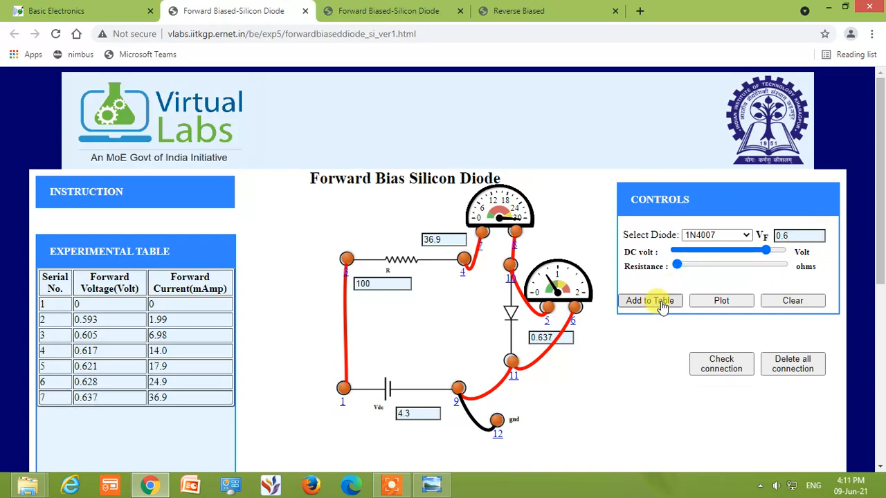
left_click(782, 253)
left_click(653, 303)
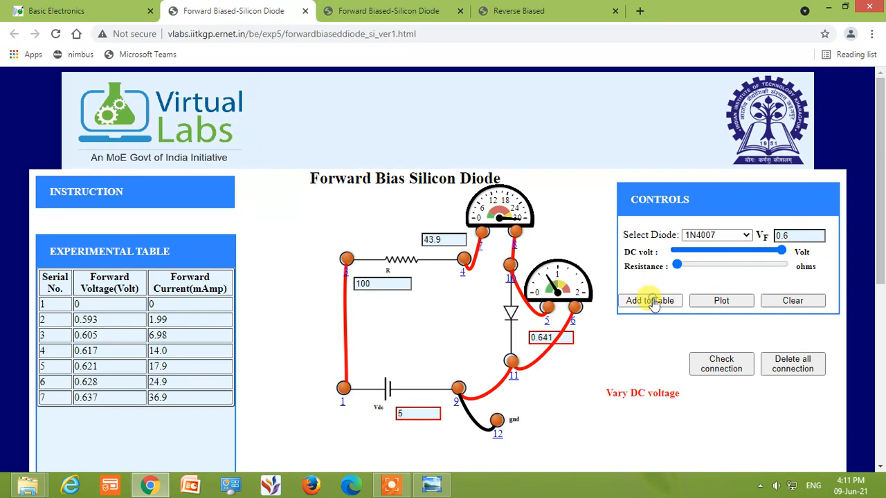
Plot the forward V-I characteristic from the table and inspect individual data points on the curve
scroll(218, 348, "down", 1)
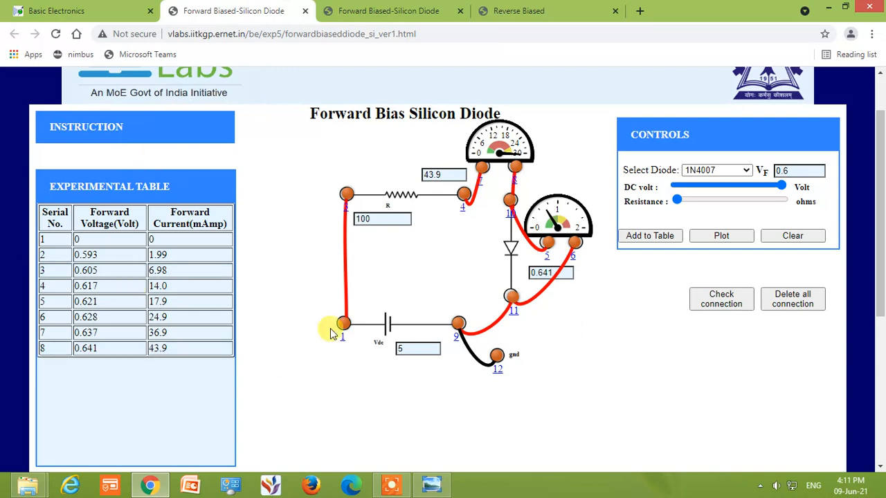
left_click(722, 236)
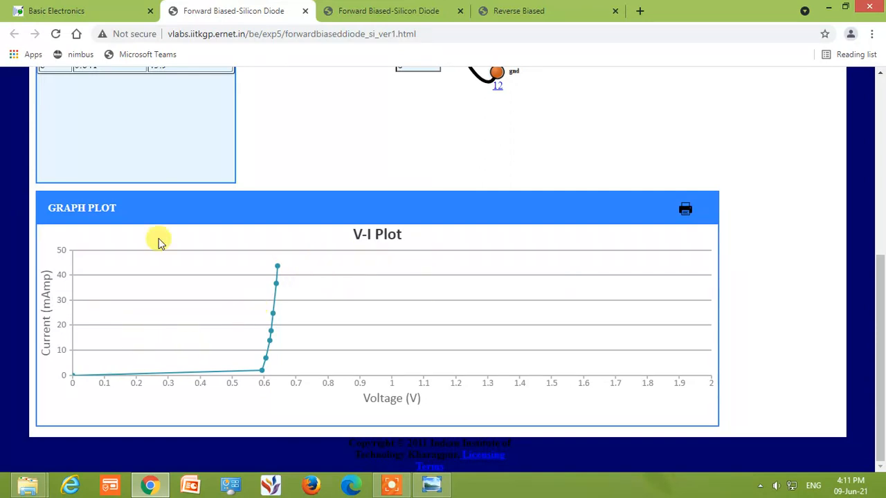
mouse_move(281, 272)
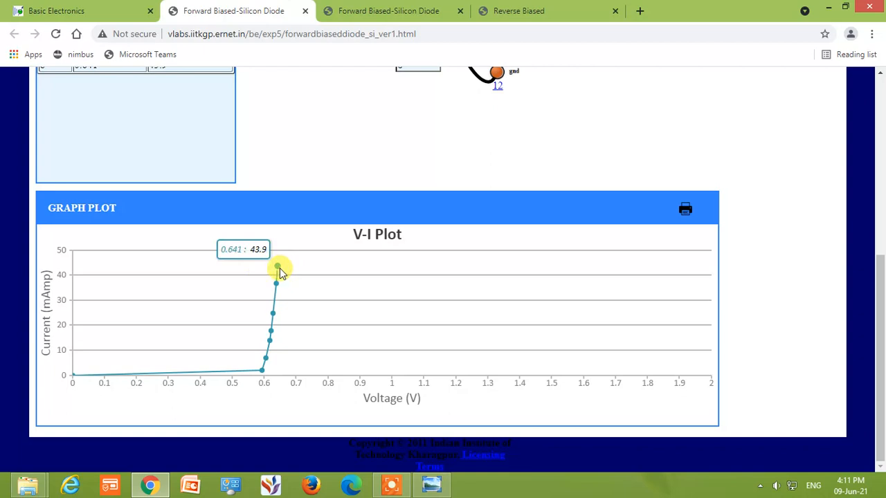
mouse_move(274, 307)
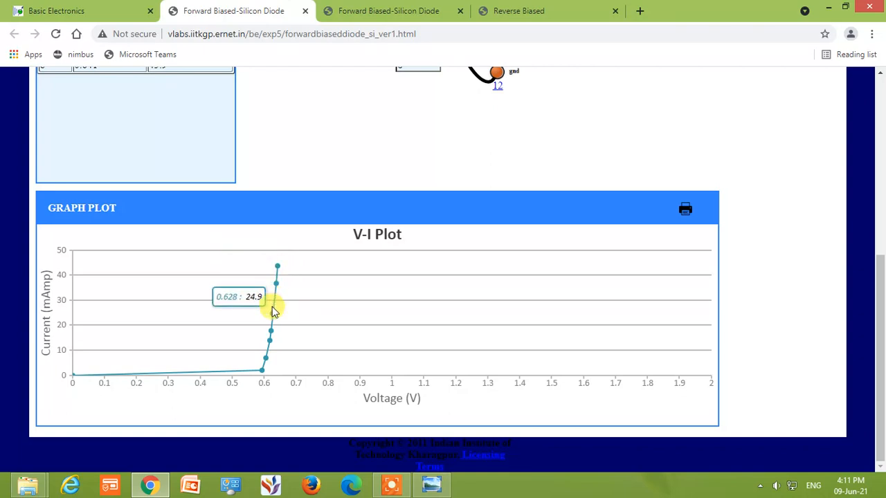
mouse_move(285, 348)
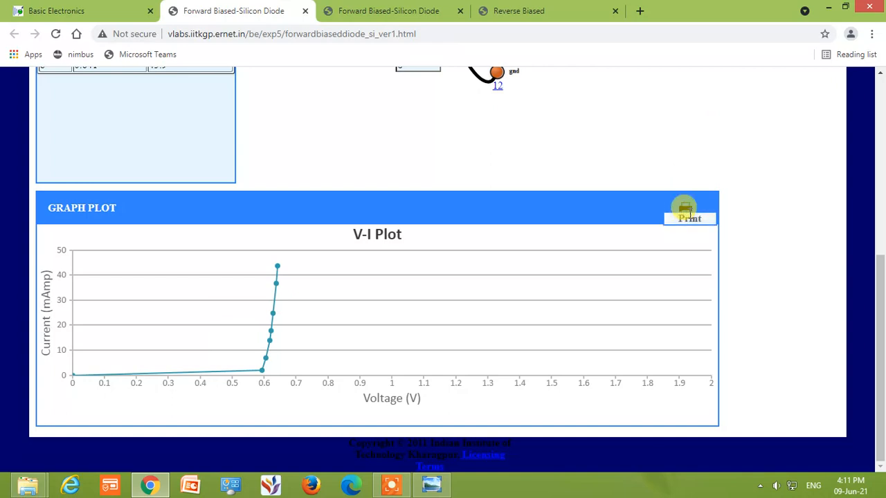
Open the print settings for the V-I plot page and choose Save as PDF as the destination
left_click(687, 207)
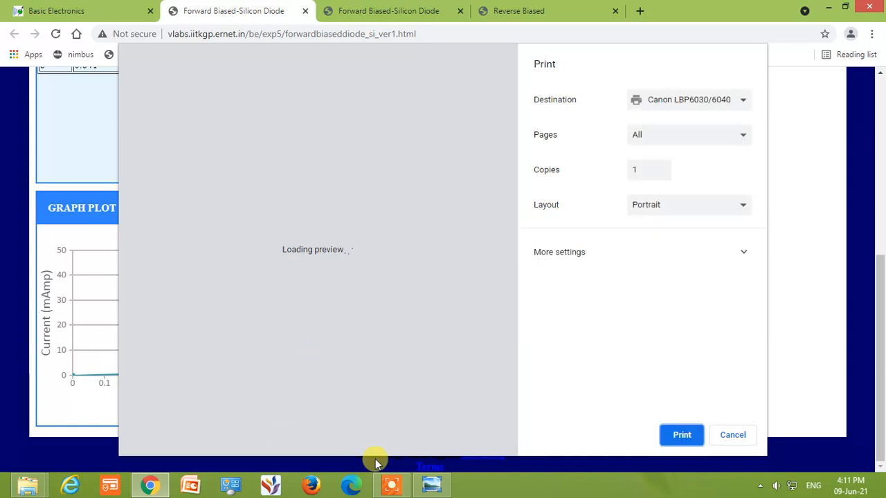
left_click(682, 103)
left_click(692, 138)
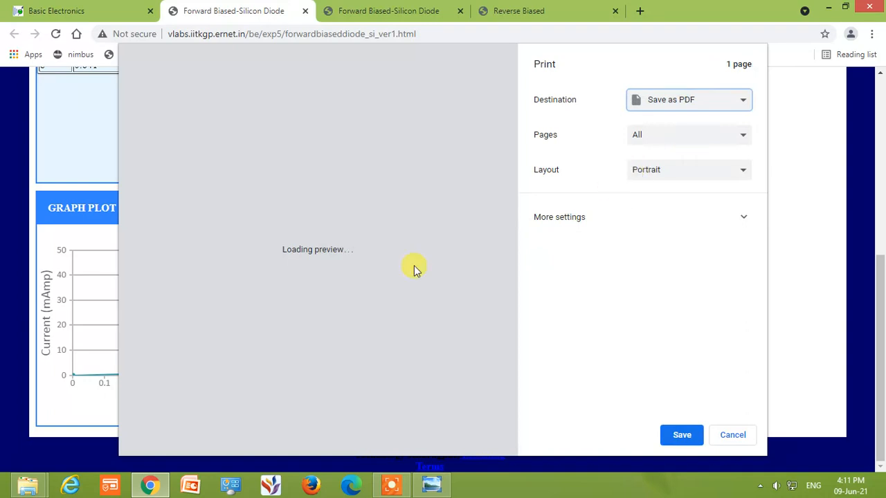
left_click(392, 485)
left_click(519, 474)
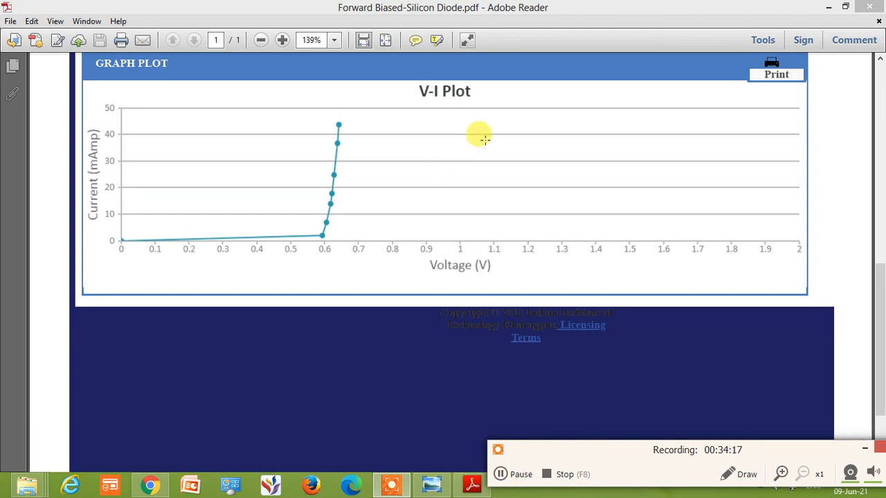
left_click(502, 476)
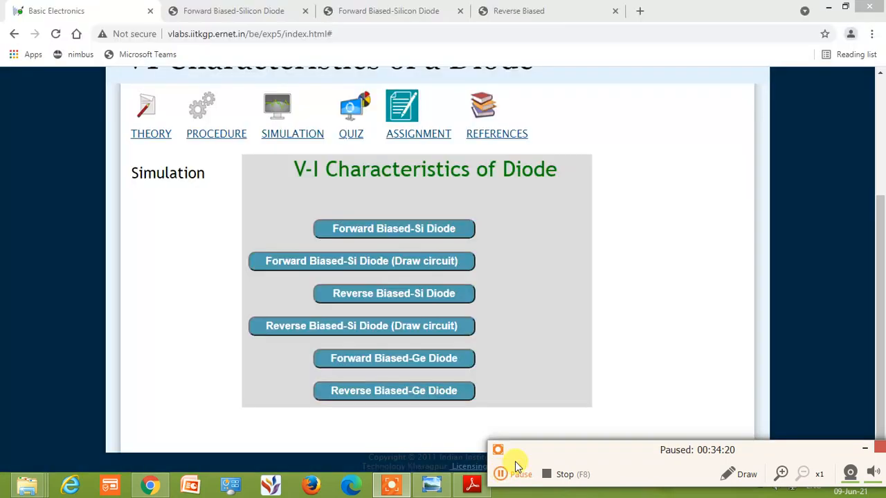
left_click(500, 474)
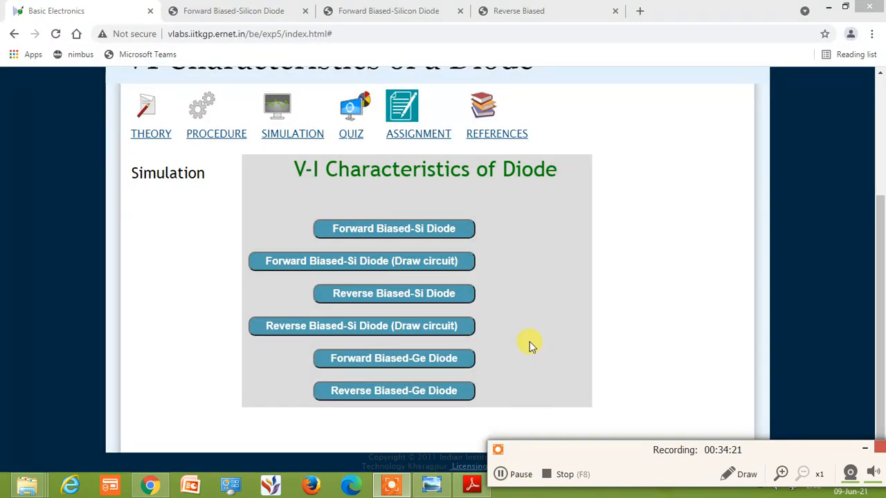
Open the Reverse Biased-Si Diode (Draw circuit) simulation from the experiment's simulation list
left_click(408, 328)
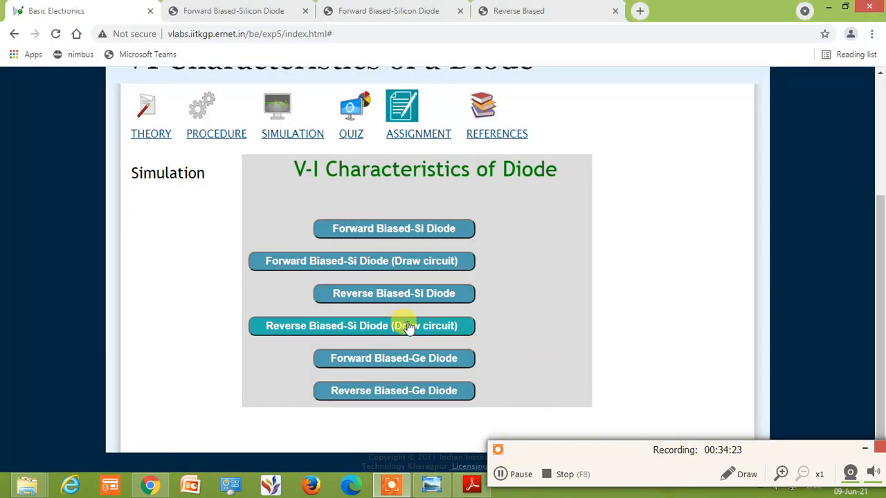
left_click(408, 328)
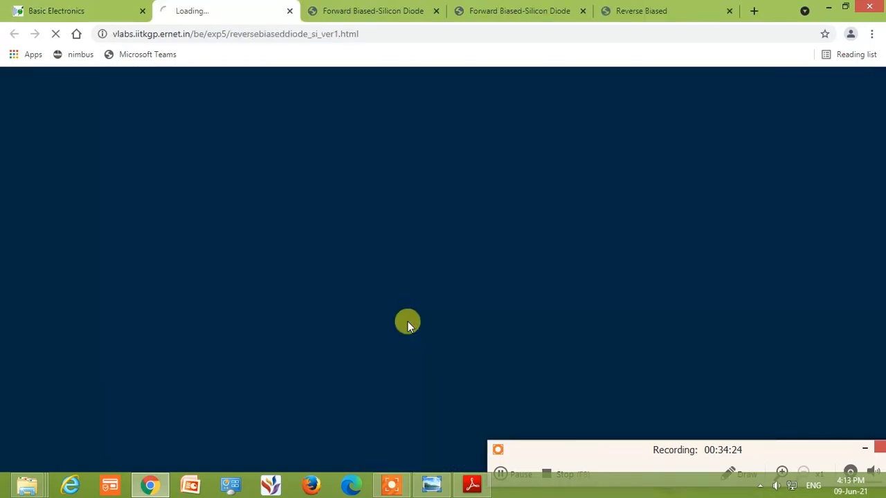
Examine the reverse-bias simulation's instructions for the required component connections, and hide them again
left_click(503, 474)
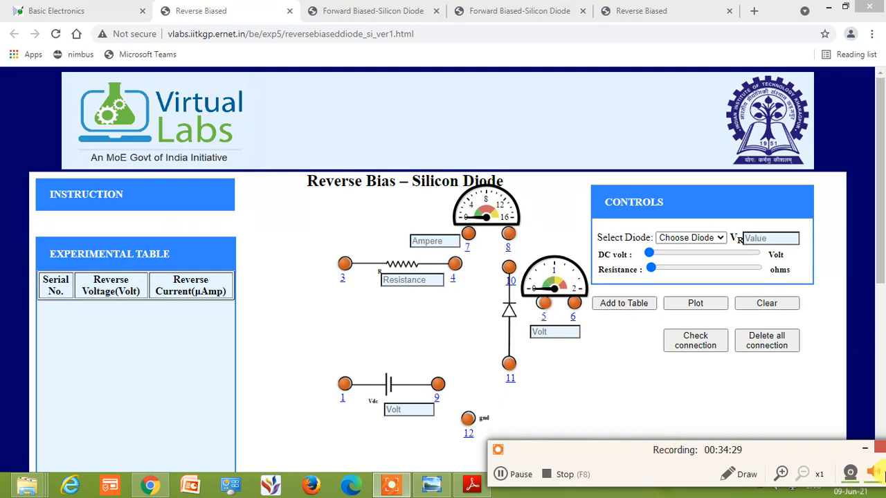
left_click(864, 450)
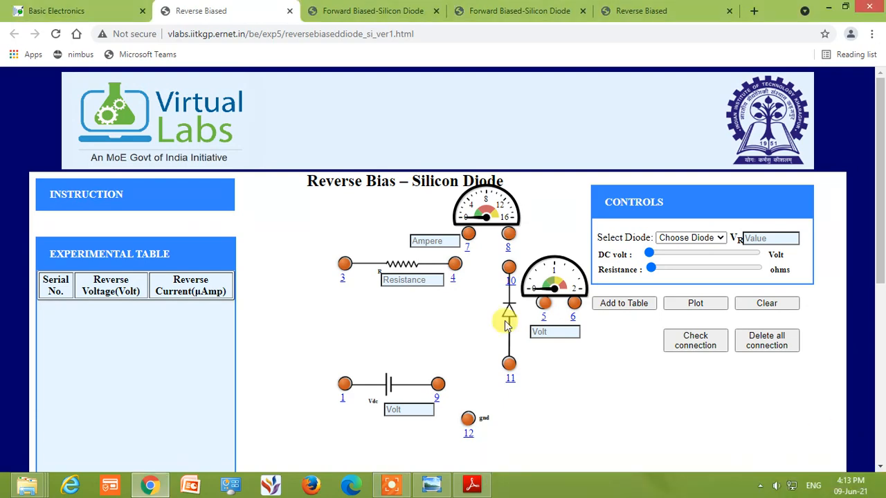
left_click(81, 185)
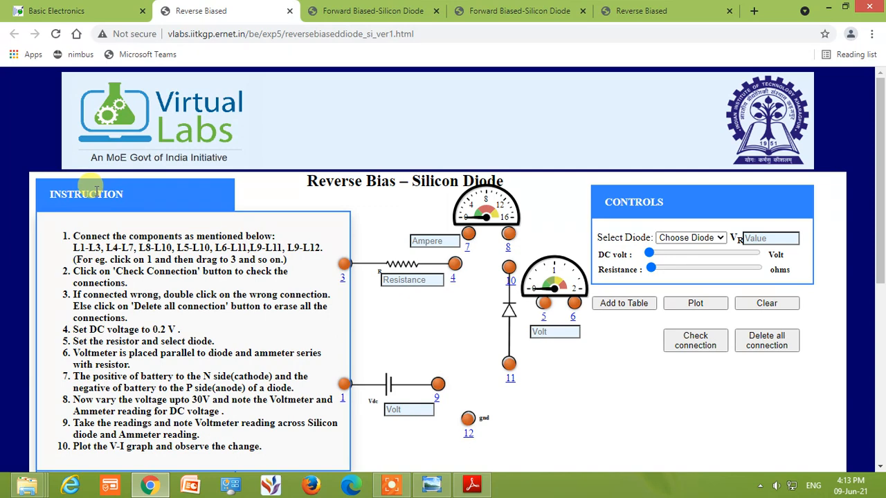
left_click(96, 186)
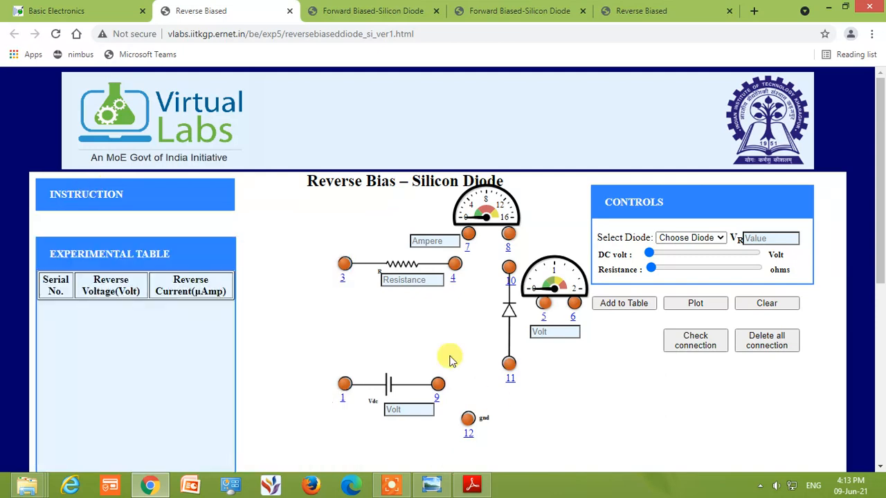
Wire the series loop of battery, resistor, ammeter and diode by connecting terminals 1-3, 4-7, 8-10 and 11-9
left_click_drag(337, 371, 343, 263)
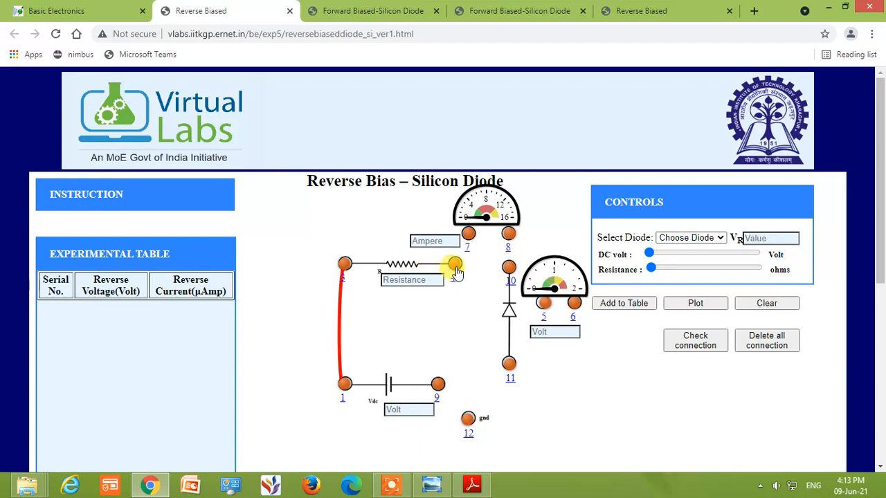
left_click_drag(455, 272, 468, 235)
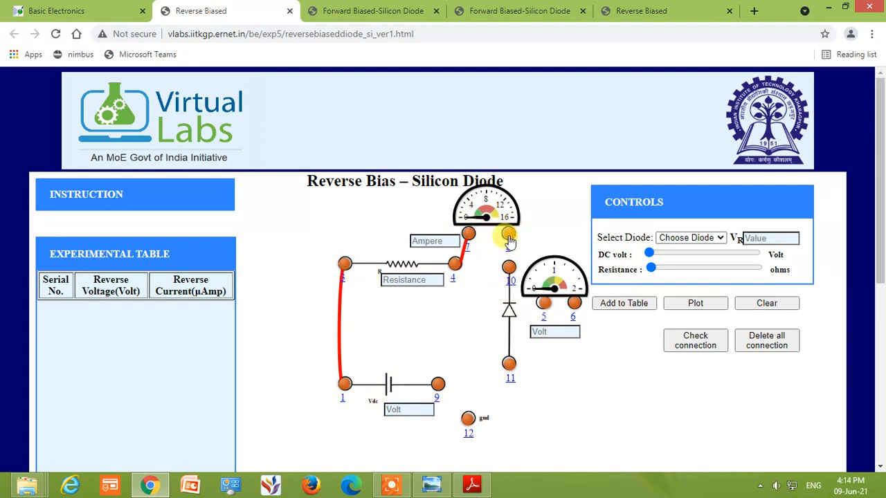
left_click_drag(508, 235, 507, 267)
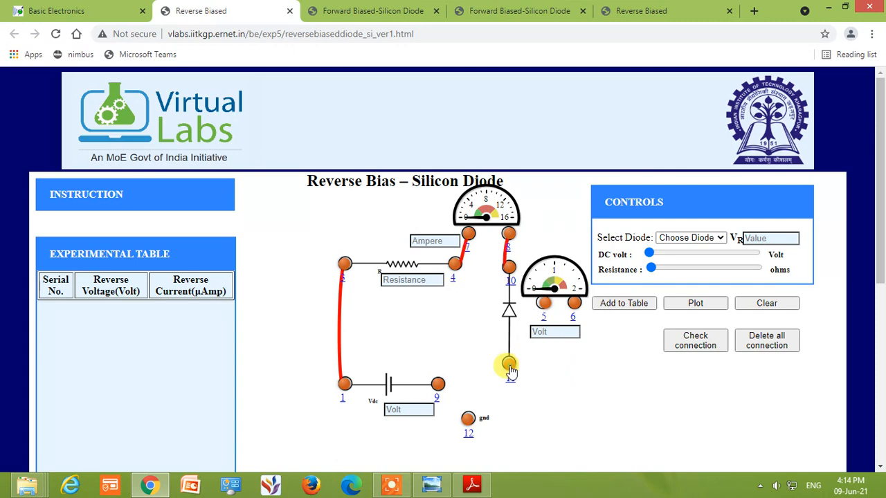
left_click_drag(509, 365, 439, 389)
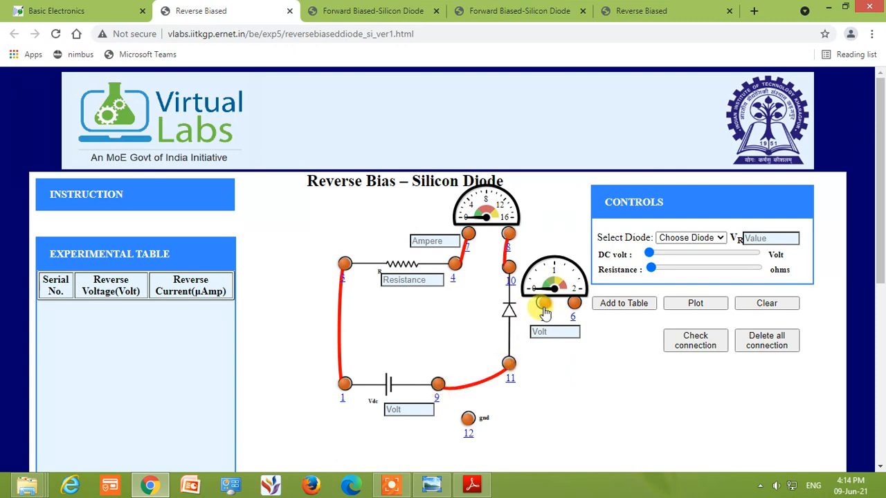
Connect the voltmeter across the diode (5-10, 6-11) and ground to the battery (12-9), and check the circuit's connections
left_click_drag(544, 304, 510, 268)
left_click_drag(574, 303, 509, 363)
left_click_drag(466, 419, 438, 385)
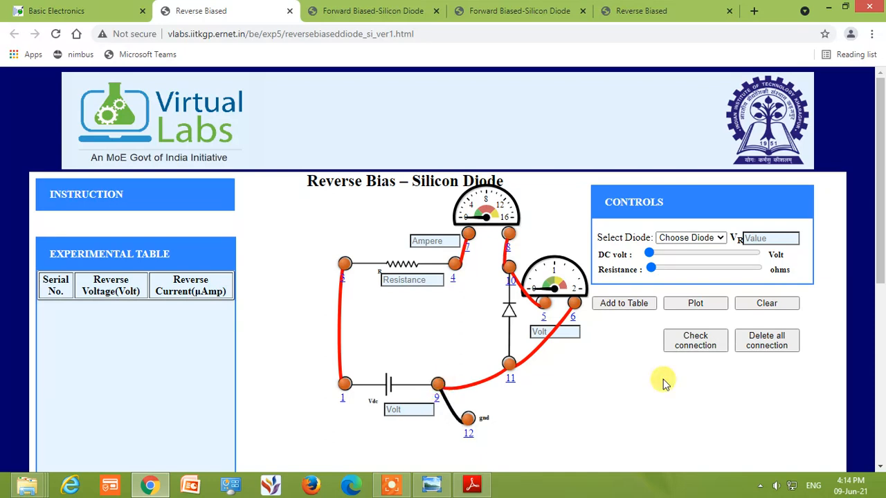
left_click(694, 339)
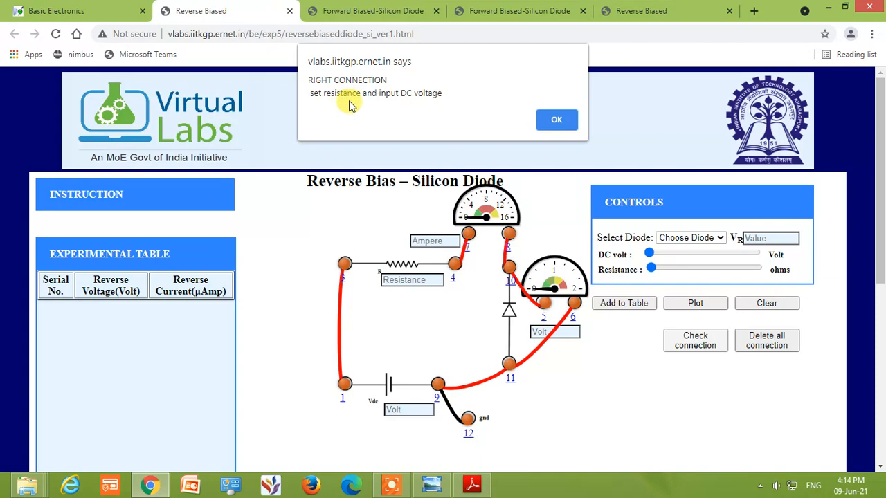
left_click(557, 120)
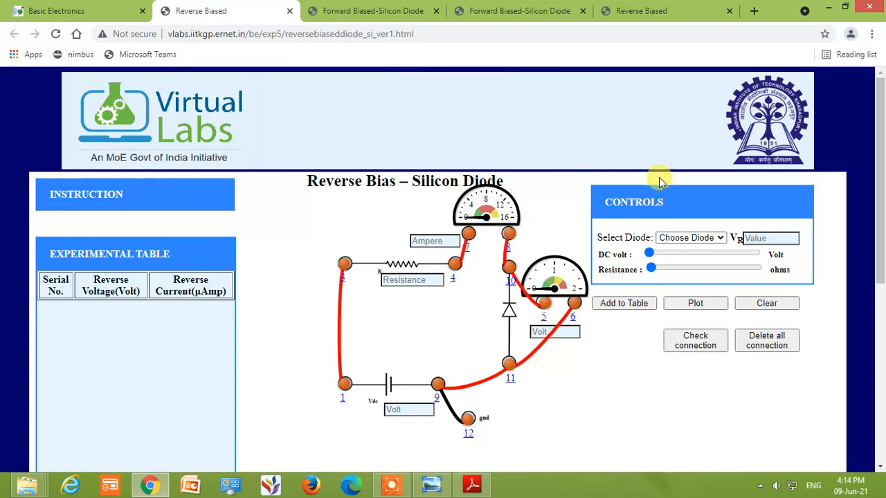
Select the 1N4007 diode and set the DC voltage to 4.05 V and the resistance to 100 ohms
left_click(718, 239)
left_click(701, 282)
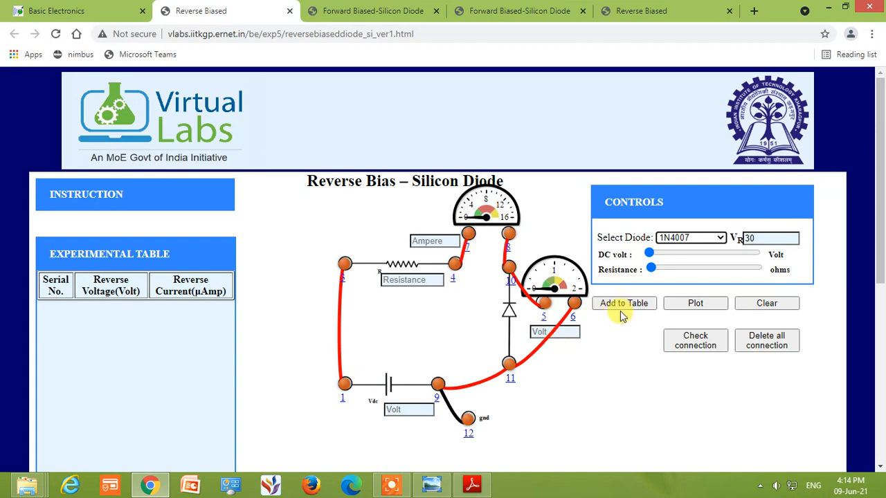
left_click(663, 255)
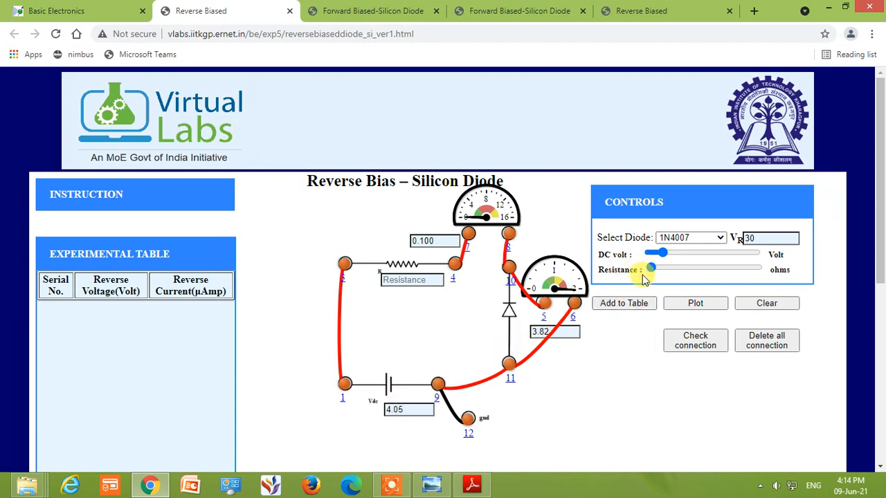
mouse_move(651, 270)
left_mouse_down()
mouse_move(657, 273)
mouse_move(642, 270)
left_mouse_up()
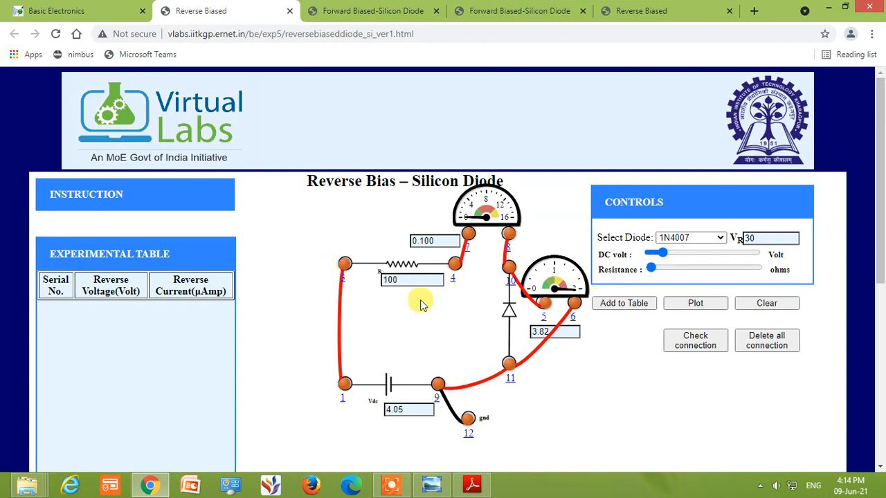
Record the reverse-bias readings at DC supply voltages of 4.05 V, 8.6 V and 13.35 V in the experimental table
left_click(634, 305)
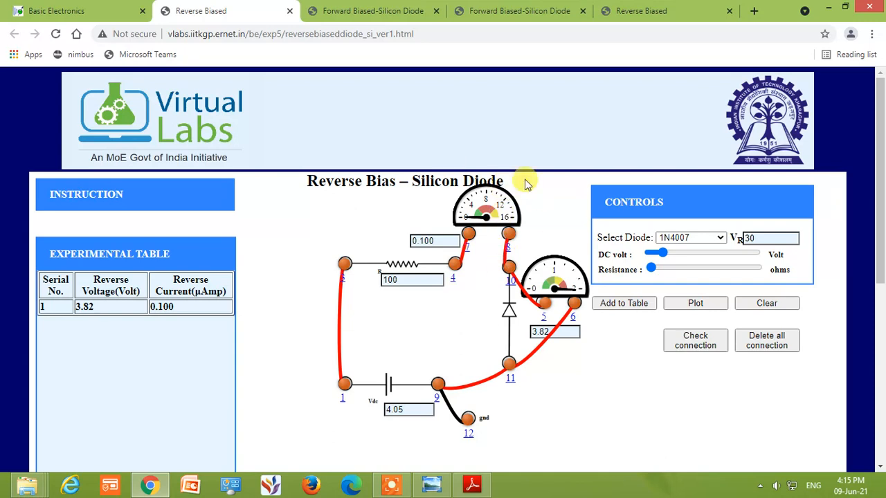
left_click_drag(667, 256, 679, 254)
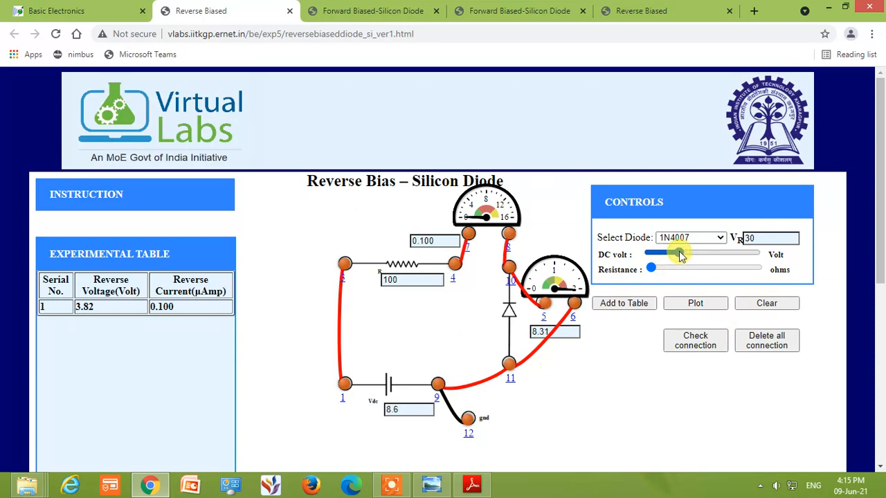
left_click(642, 310)
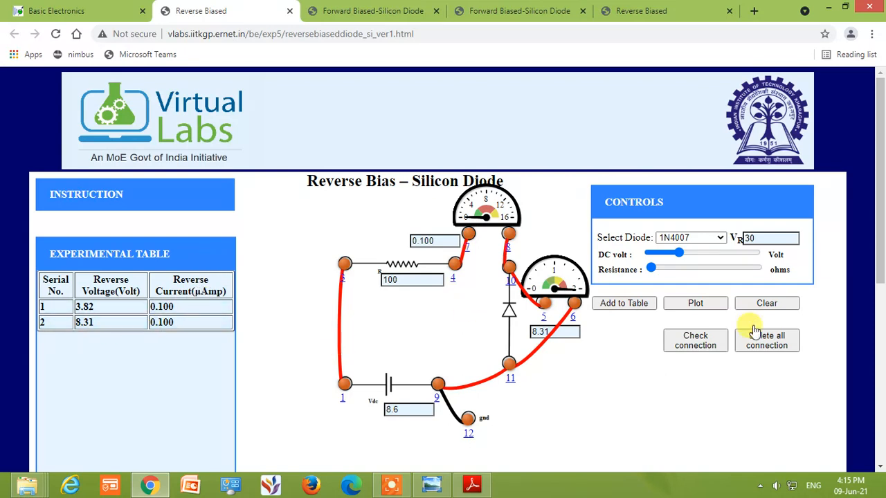
left_click(697, 255)
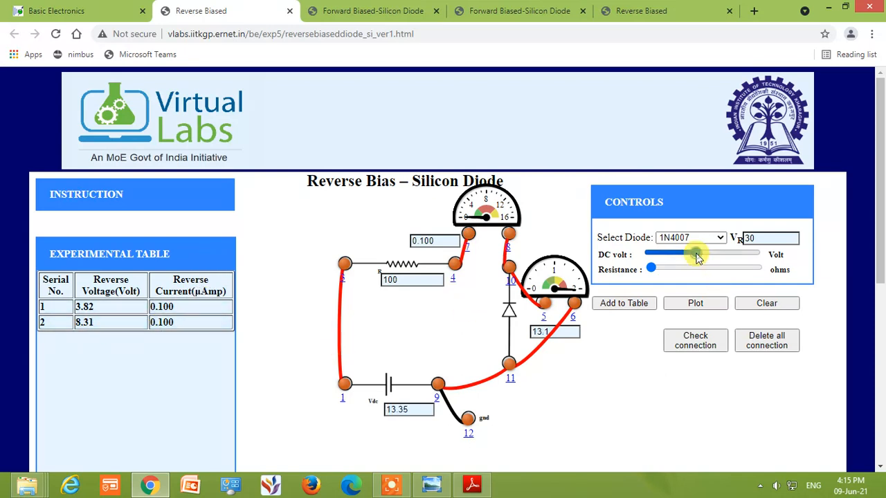
left_click(649, 306)
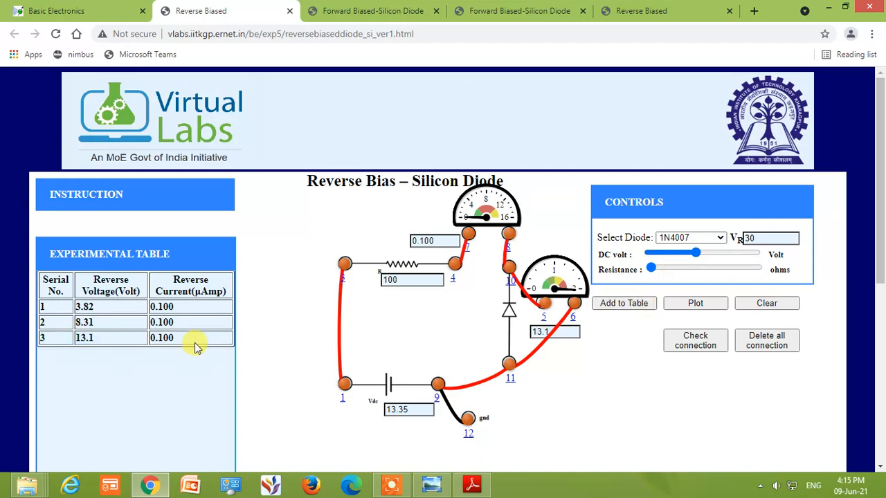
Record the reverse-bias readings at DC supply voltages of 19.6 V, 22.35 V and 26.55 V in the experimental table
left_click(719, 256)
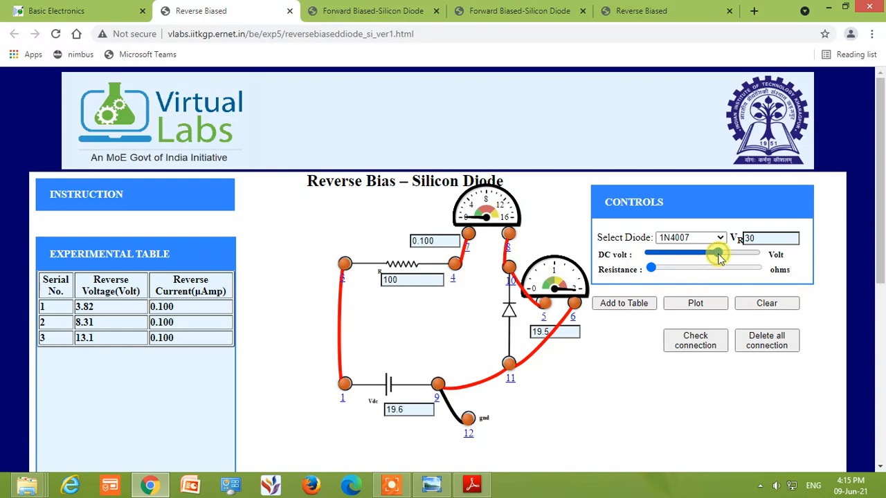
left_click(631, 306)
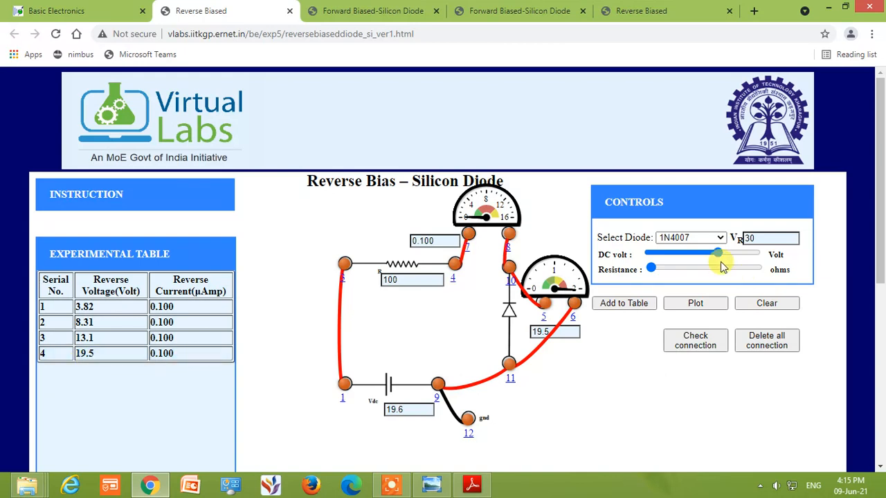
left_click(728, 254)
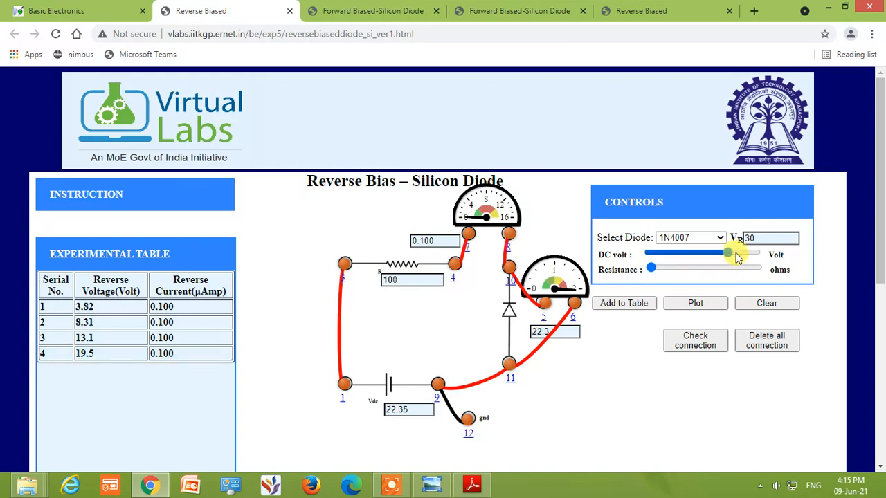
left_click(618, 309)
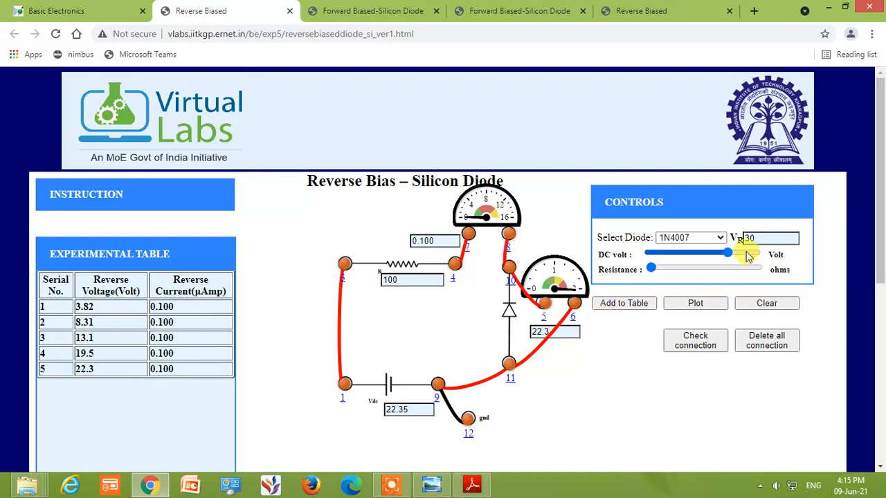
left_click(746, 254)
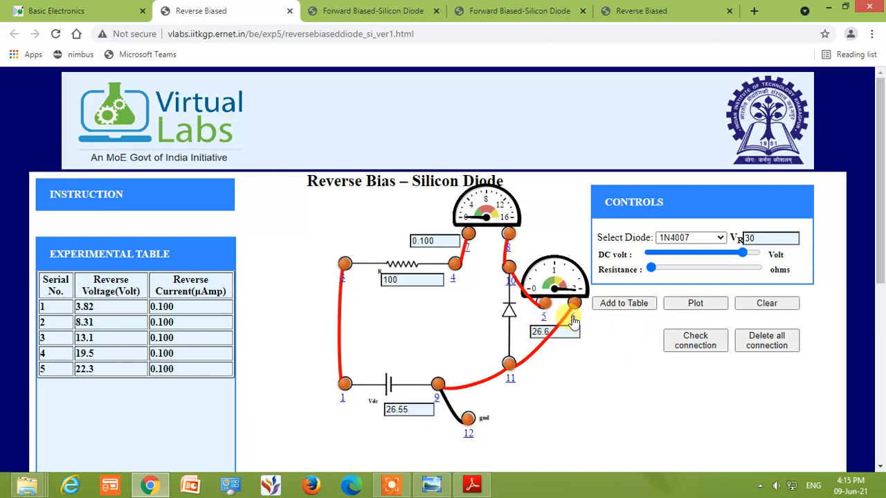
left_click(606, 302)
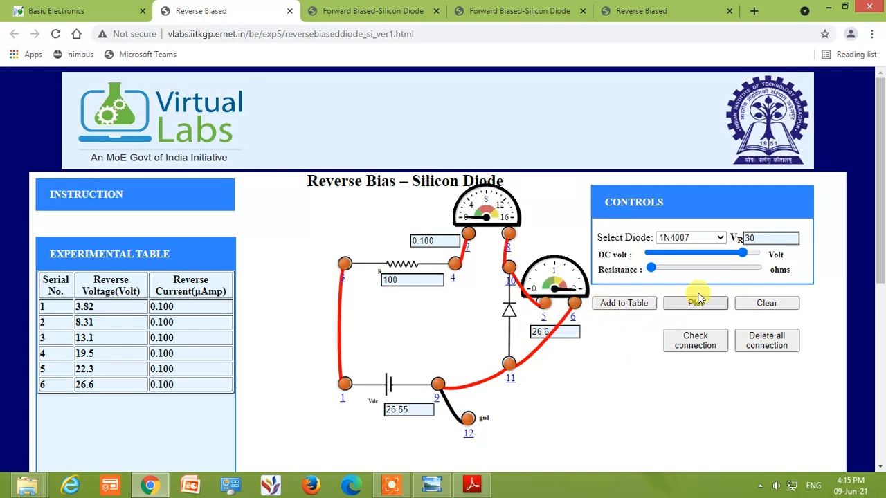
Record the reverse-bias readings at DC supply voltages of 29.1 V and 30.2 V in the experimental table
left_click(754, 255)
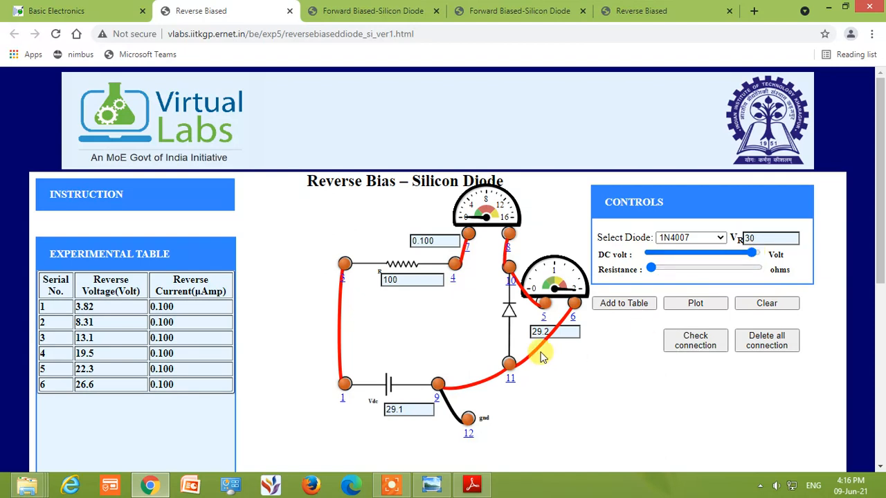
left_click(613, 305)
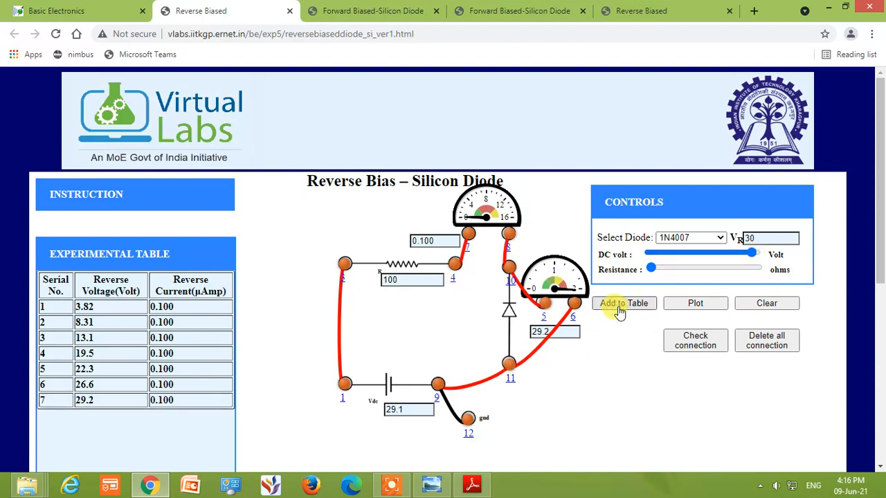
left_click(753, 256)
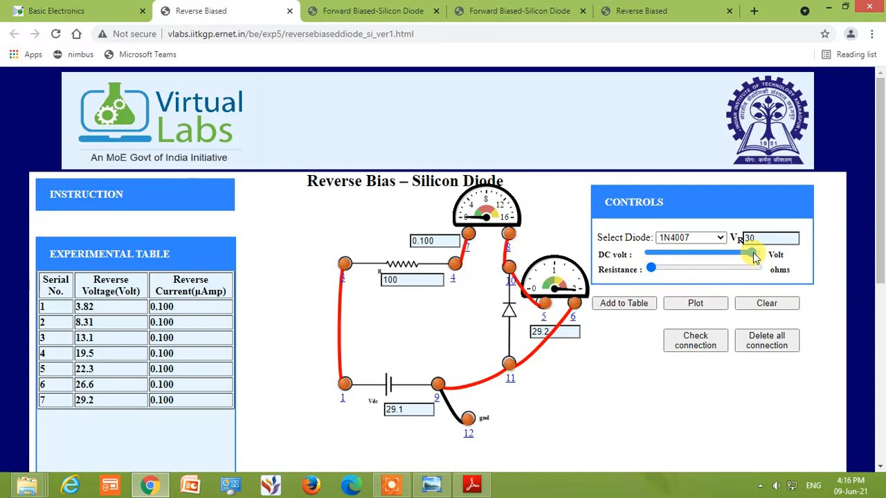
left_click_drag(756, 254, 753, 260)
left_click_drag(755, 257, 756, 257)
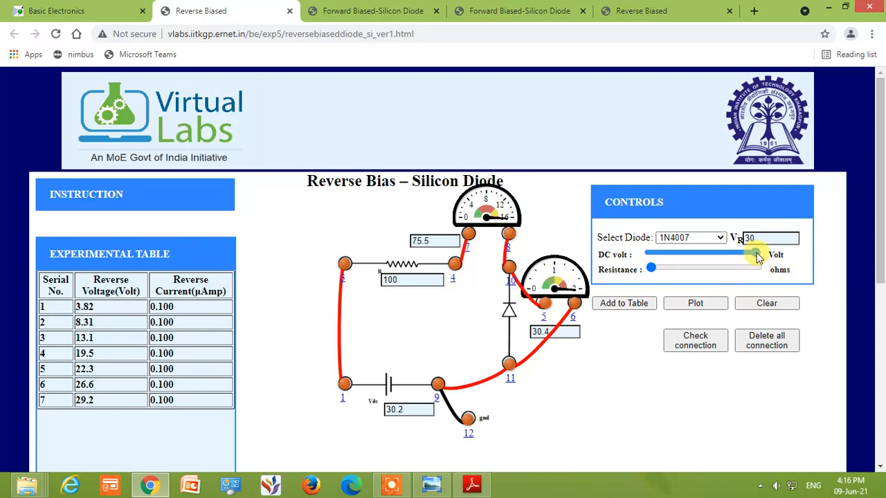
left_click(635, 304)
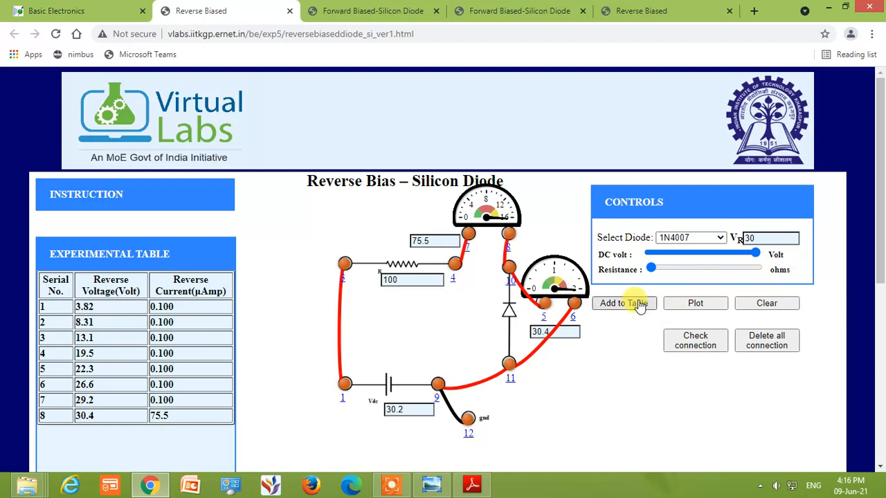
Try to record another reading at 30.2 V, and vary the DC supply voltage around breakdown, ending at 29.65 V
left_click(756, 254)
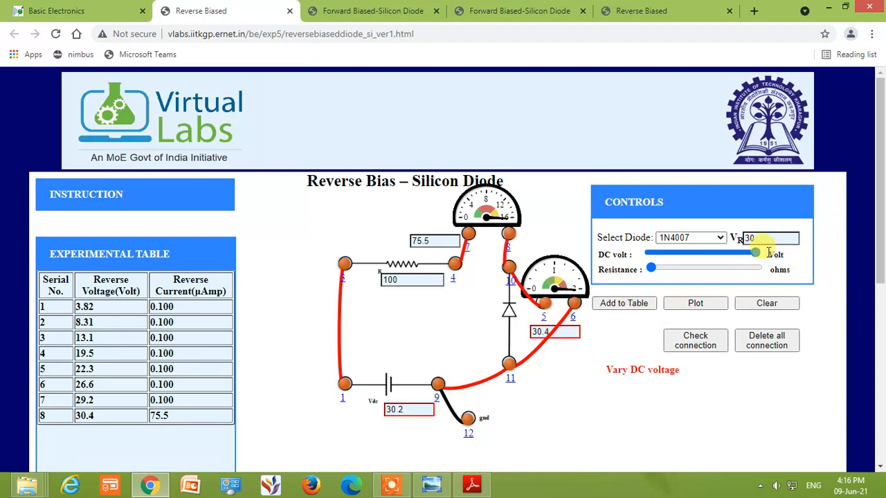
left_click(618, 305)
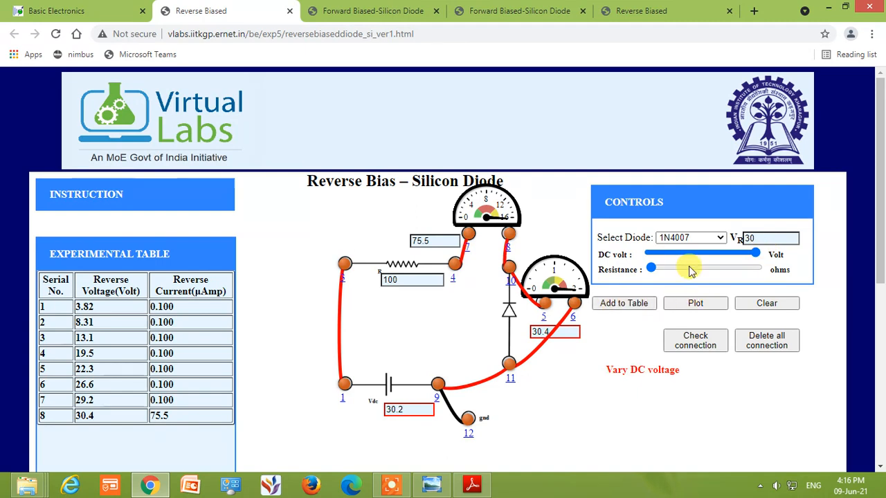
left_click(755, 256)
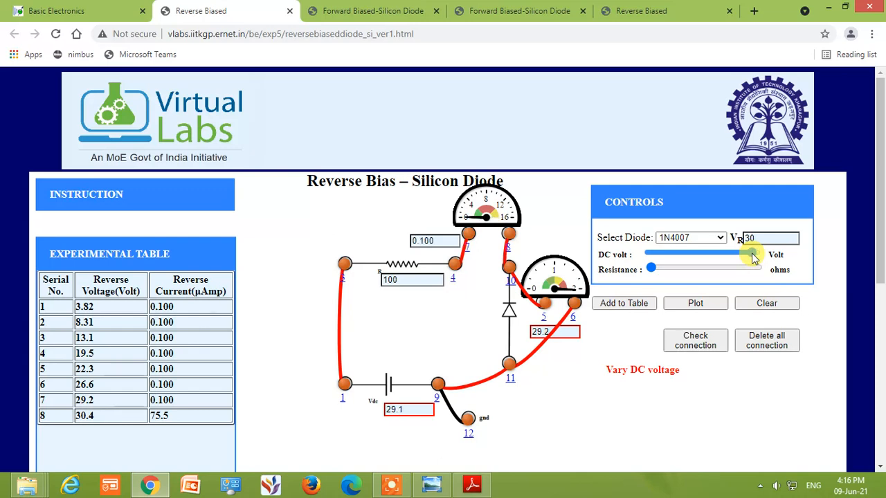
left_click_drag(753, 257, 759, 258)
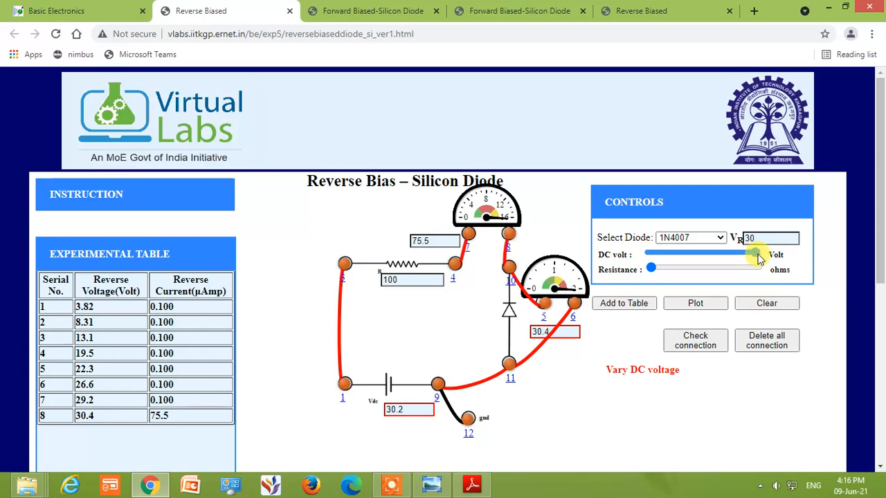
left_click_drag(759, 258, 754, 260)
left_click_drag(753, 260, 752, 261)
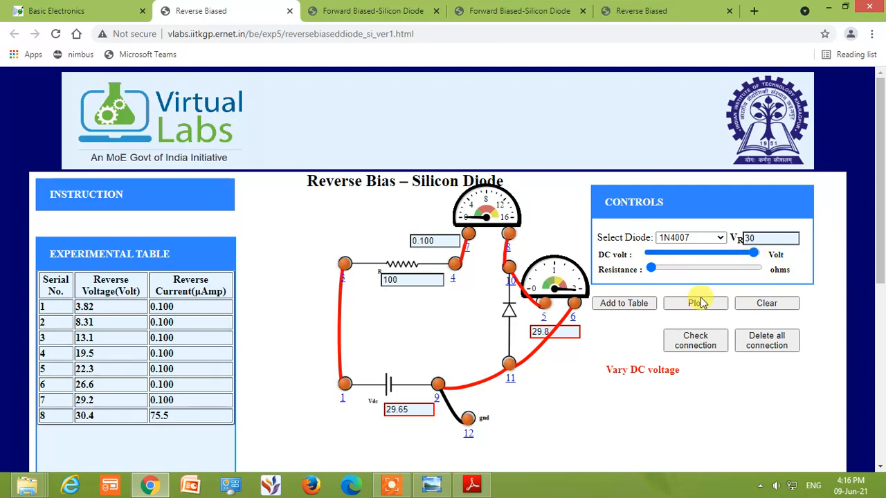
Record the reverse-bias readings at DC supply voltages of 29.65 V and 30.2 V, and plot the reverse V-I graph
left_click(623, 306)
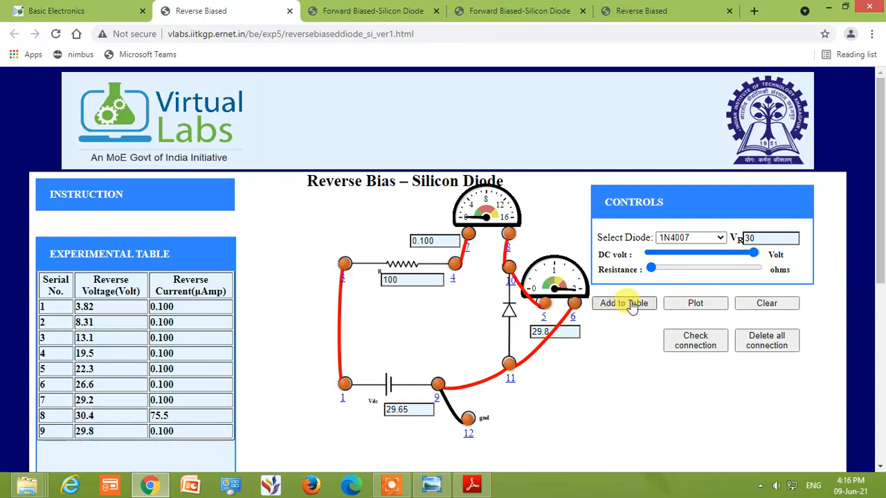
left_click_drag(759, 257, 763, 258)
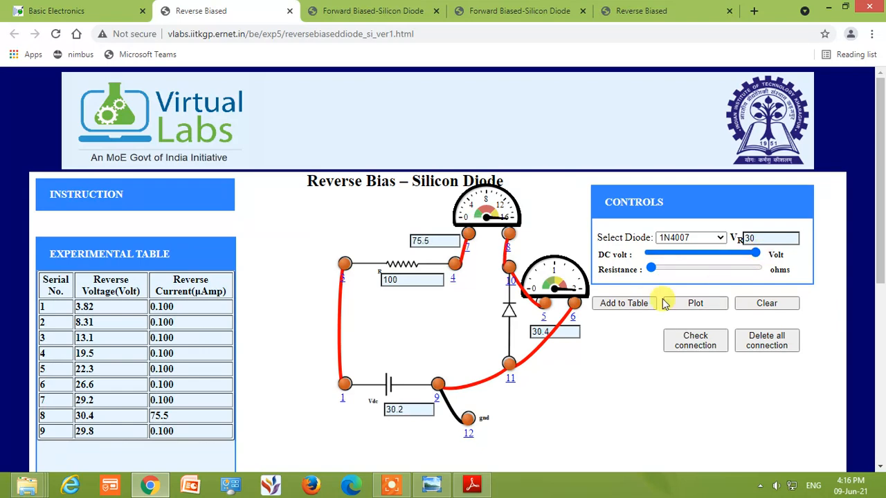
left_click(620, 302)
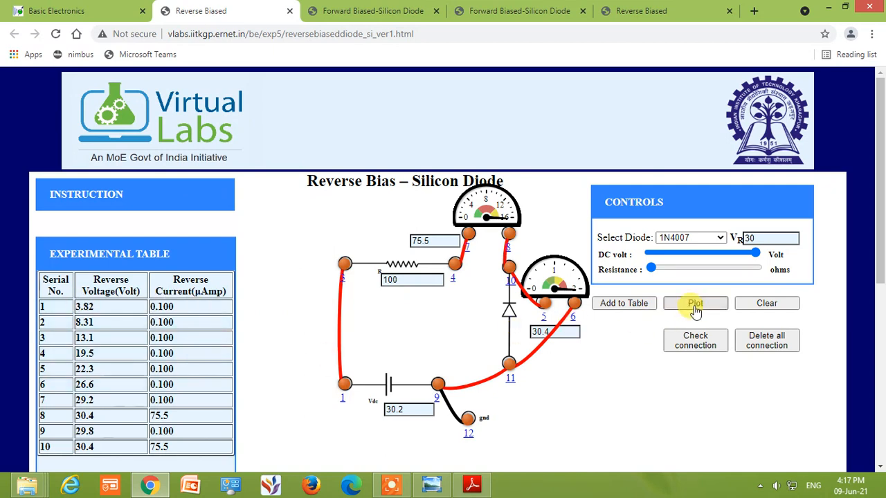
left_click(695, 310)
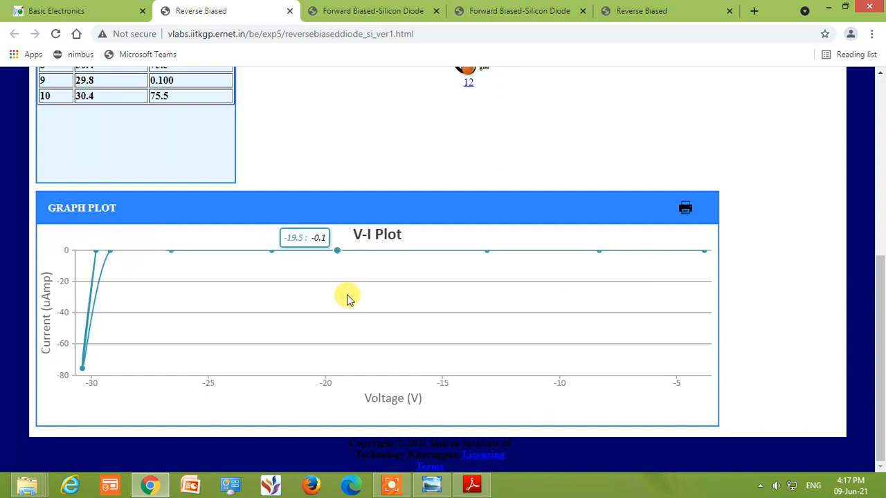
scroll(480, 228, "up", 2)
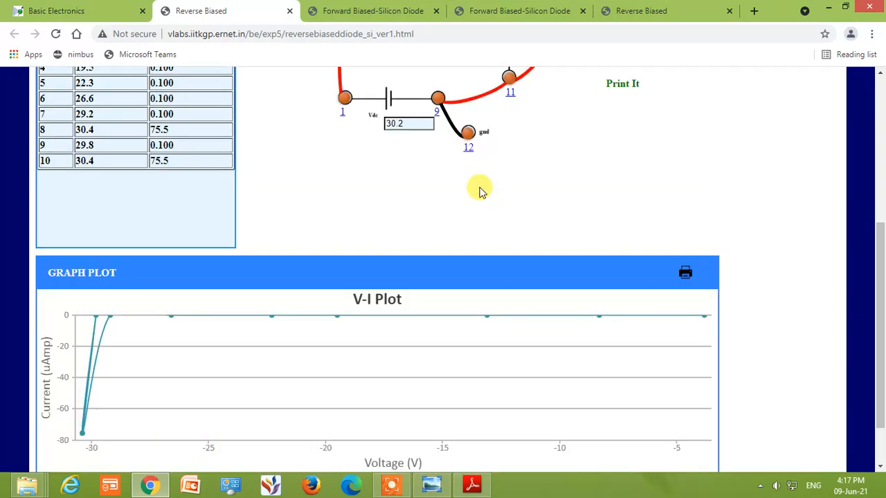
Compare the forward-bias silicon diode's V-I plot, readings table and circuit with those of the reverse-bias experiment
left_click(400, 13)
scroll(270, 405, "down", 5)
scroll(270, 404, "up", 5)
scroll(267, 404, "down", 5)
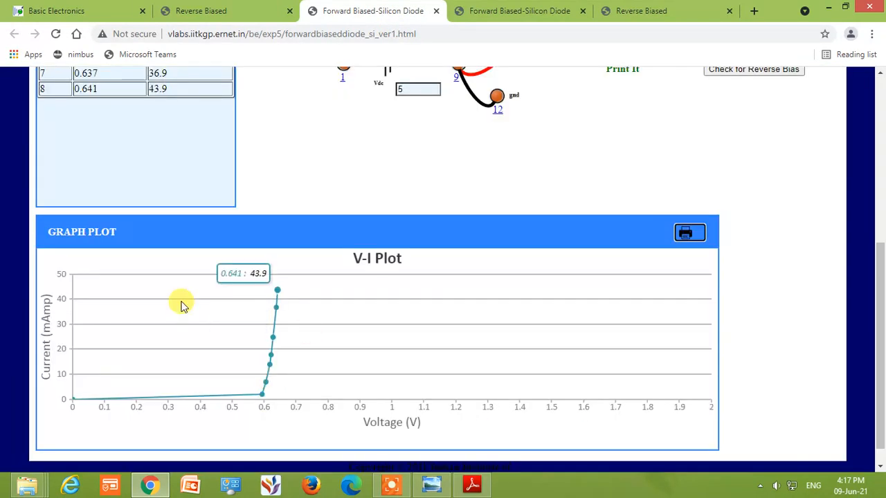
scroll(34, 87, "up", 2)
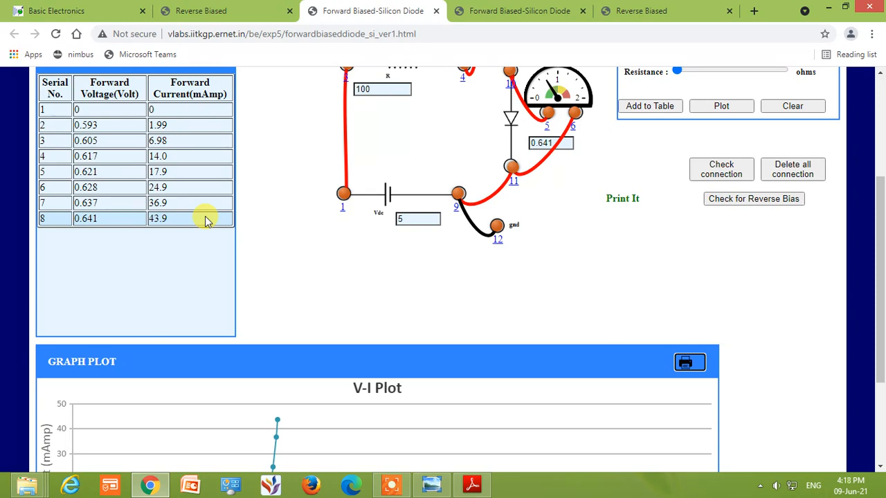
scroll(249, 311, "up", 3)
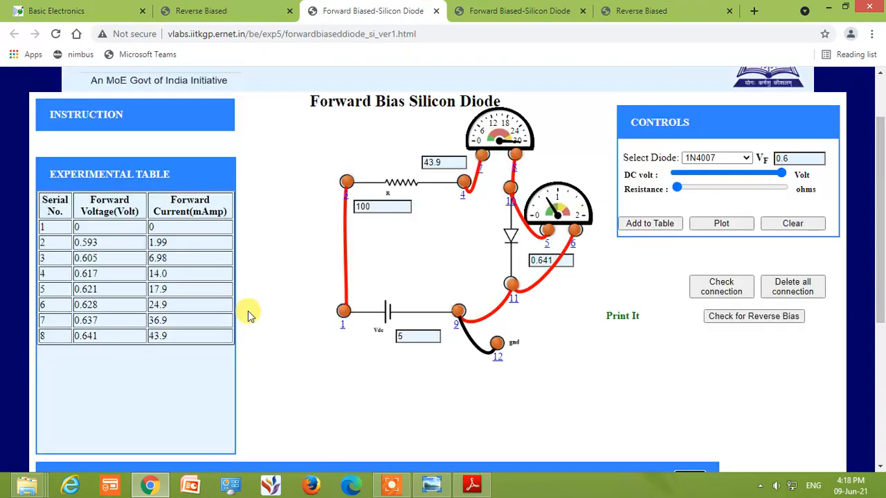
left_click(241, 14)
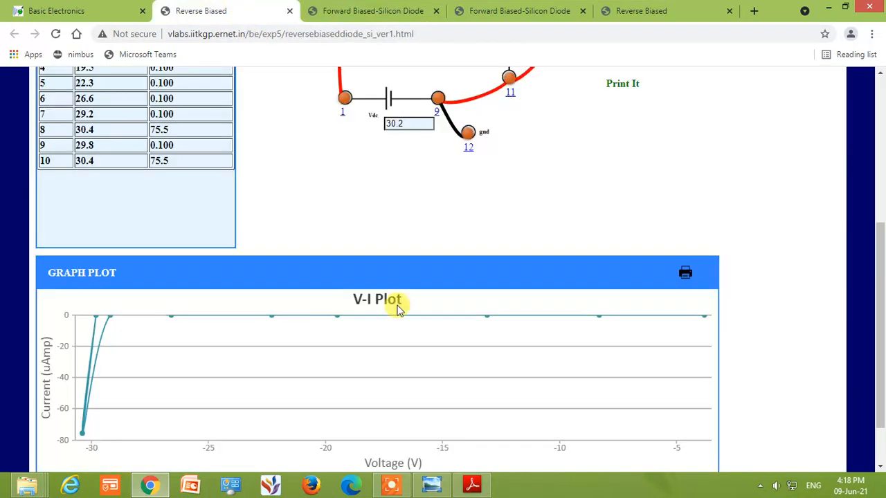
scroll(398, 309, "up", 3)
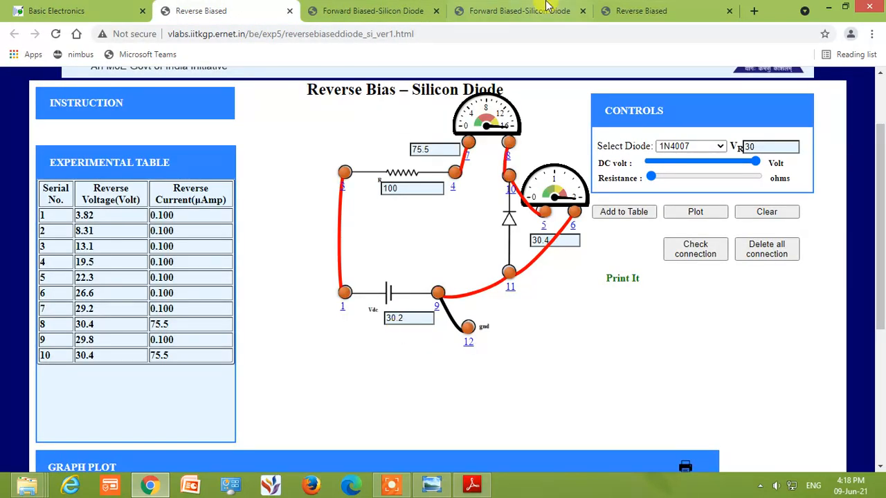
left_click(378, 8)
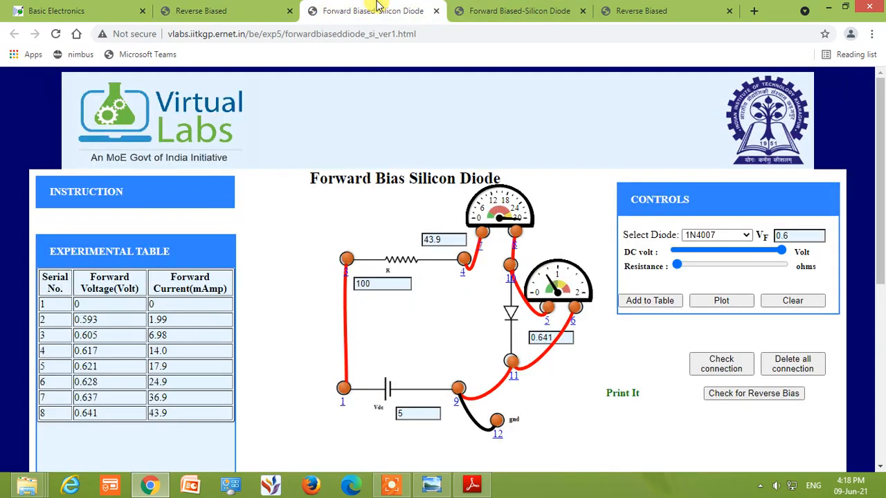
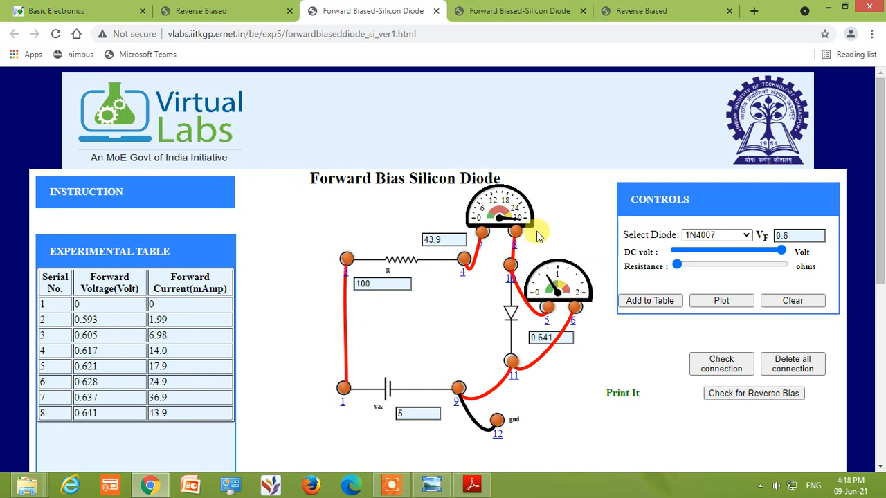
Switch to the blank Notepad file "bel pr 1" and write the label "R(dc) forward bias :" on its first line
left_click(391, 484)
left_click(506, 477)
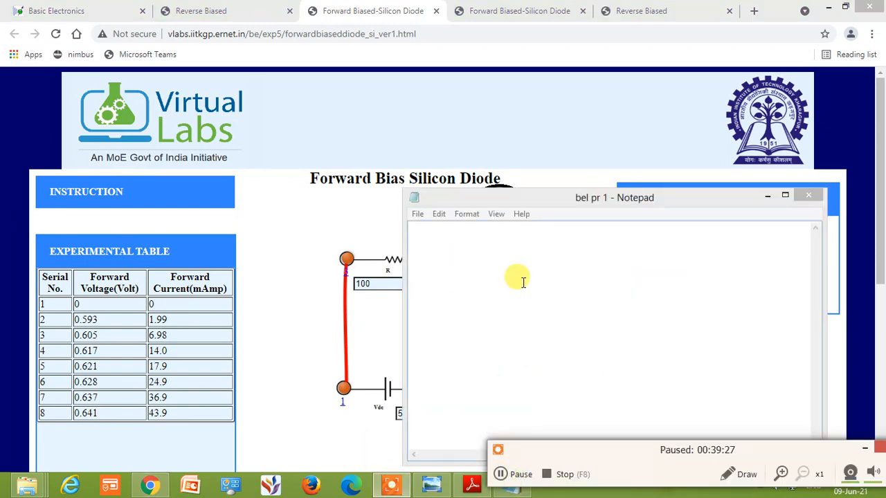
key("F7")
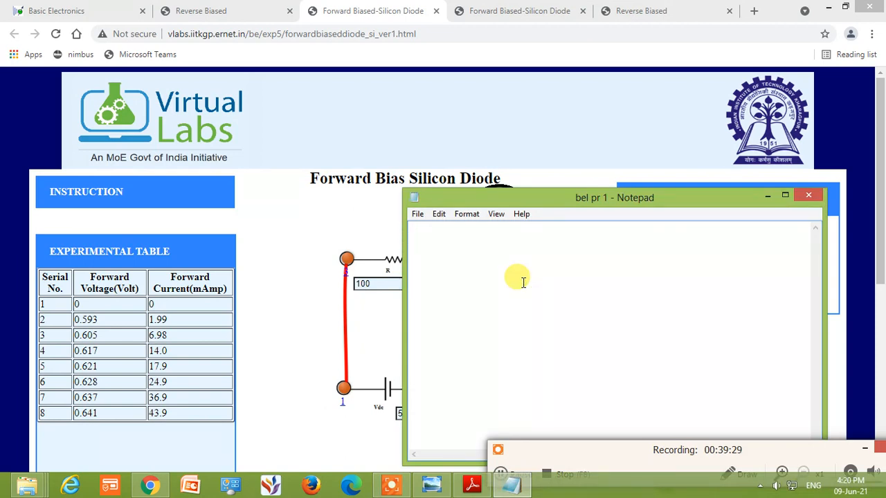
mouse_move(881, 465)
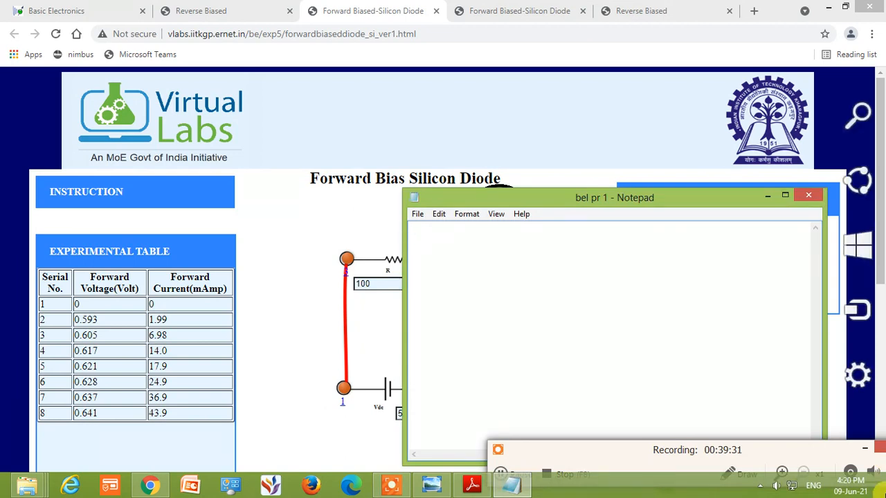
type("R")
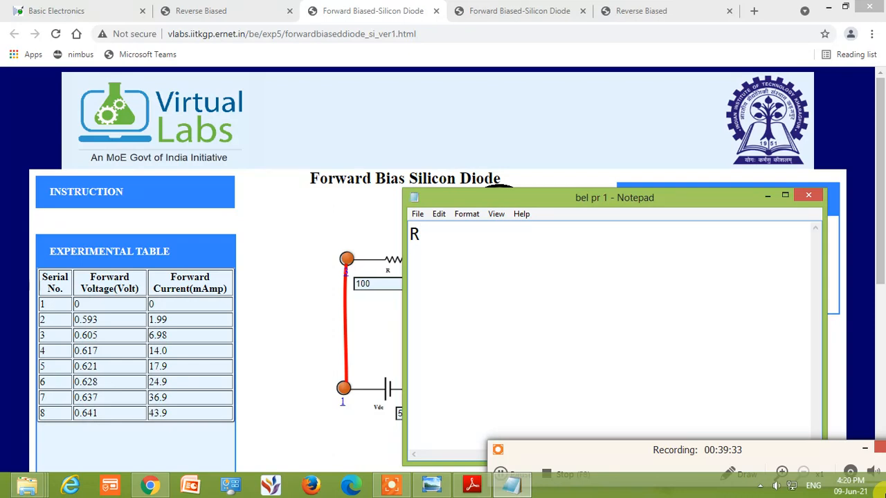
type("()")
key("Left")
type("dc")
key("Right")
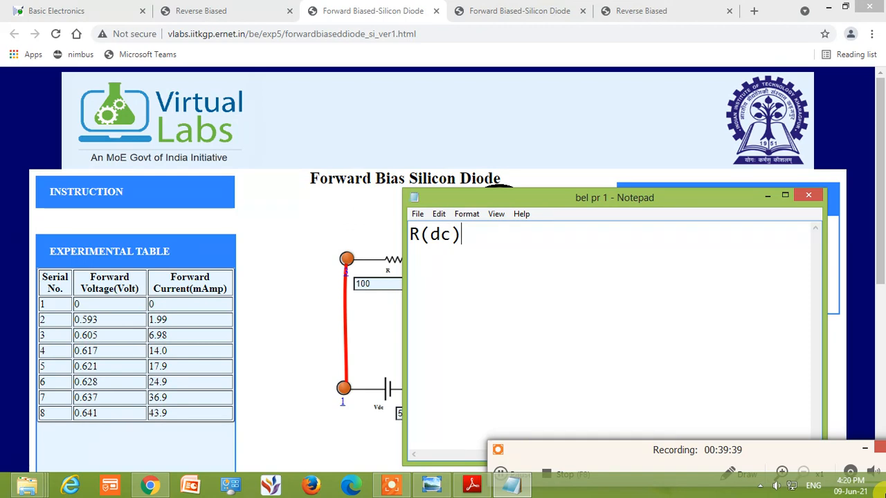
type("forward bias")
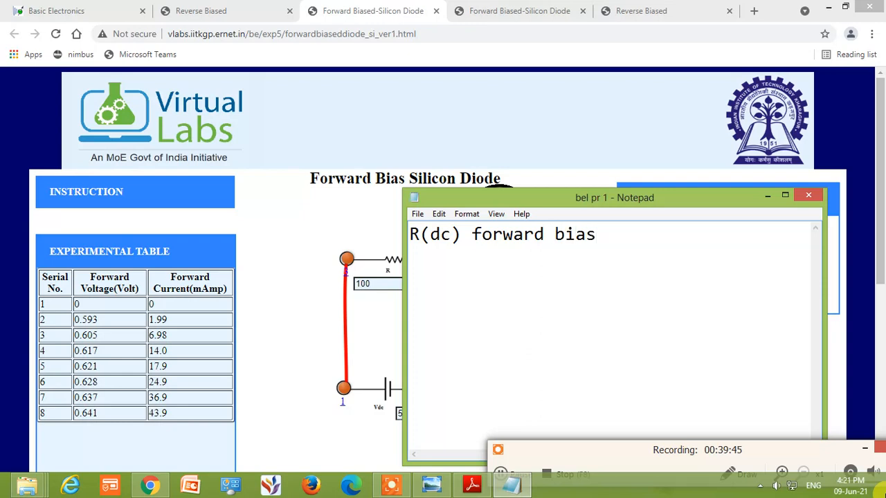
type(" :")
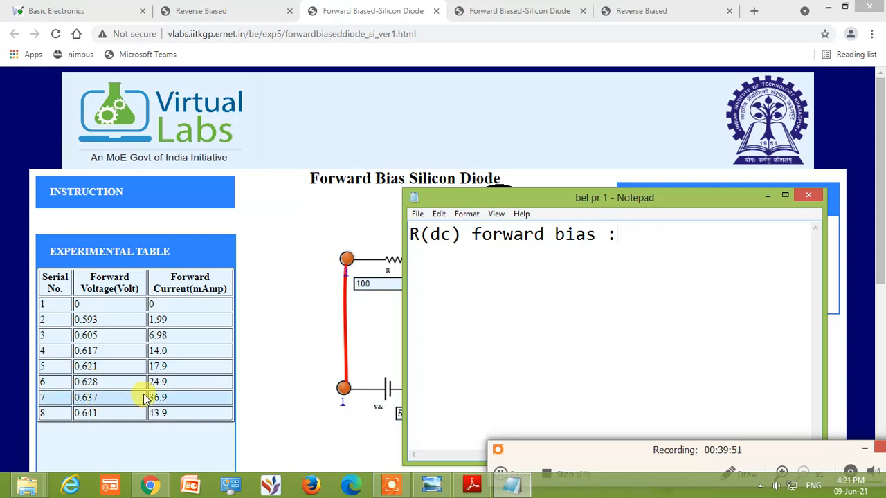
Complete the R(dc) line with the formula "voltage/current" and start a new line below it
type("vol")
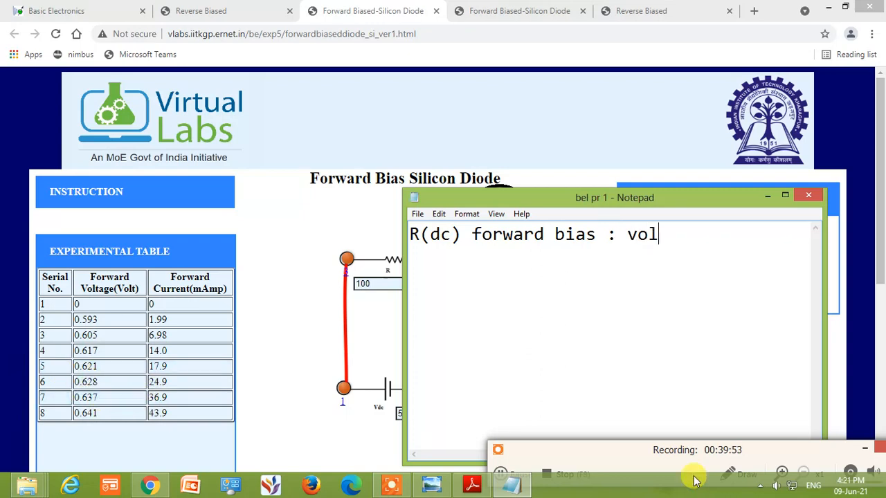
type("tage/cu")
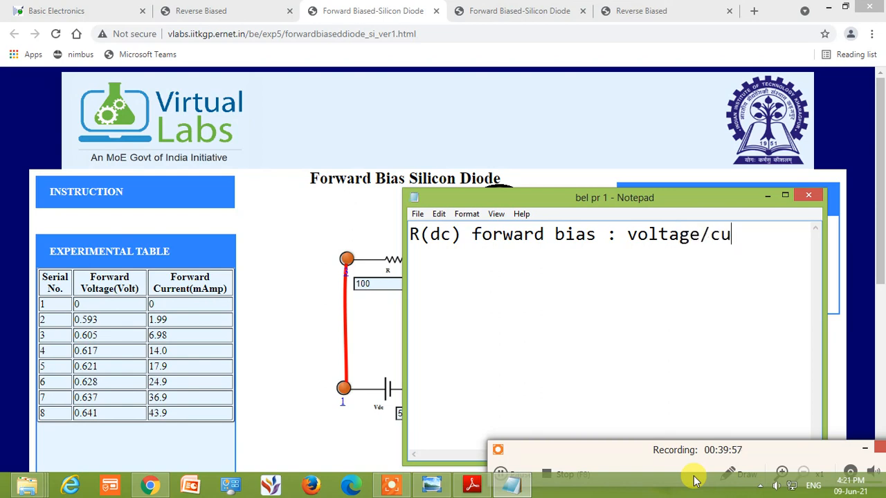
type("rrent")
key("Return")
Write the DC resistance calculation "R=0.637/36.9" on the second line, using the seventh reading of the experimental table
type("r")
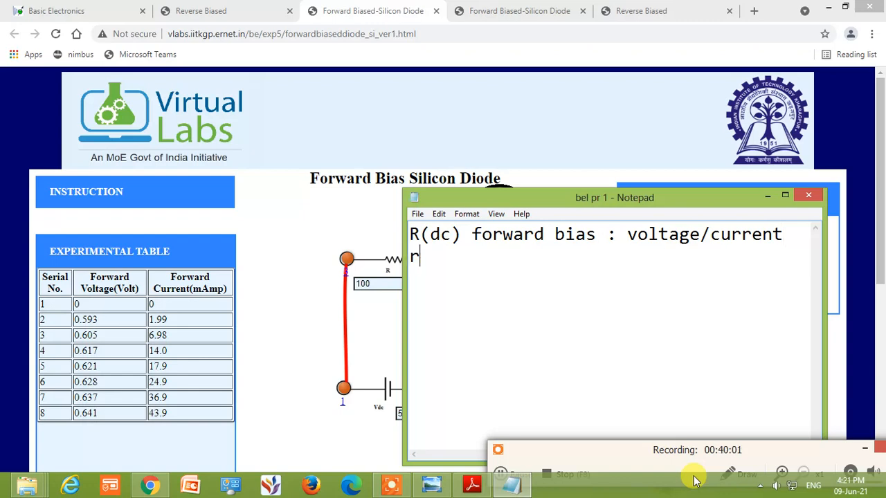
key("BackSpace")
type("R=")
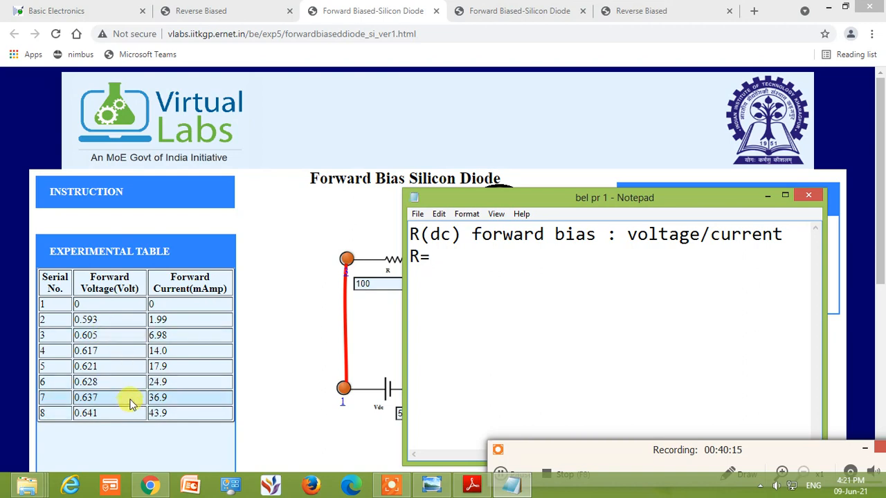
type("0.637/")
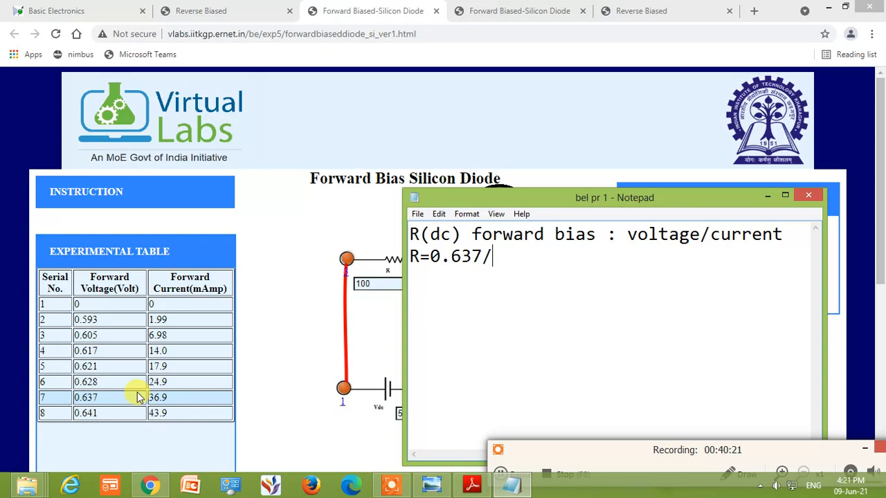
type("36.9")
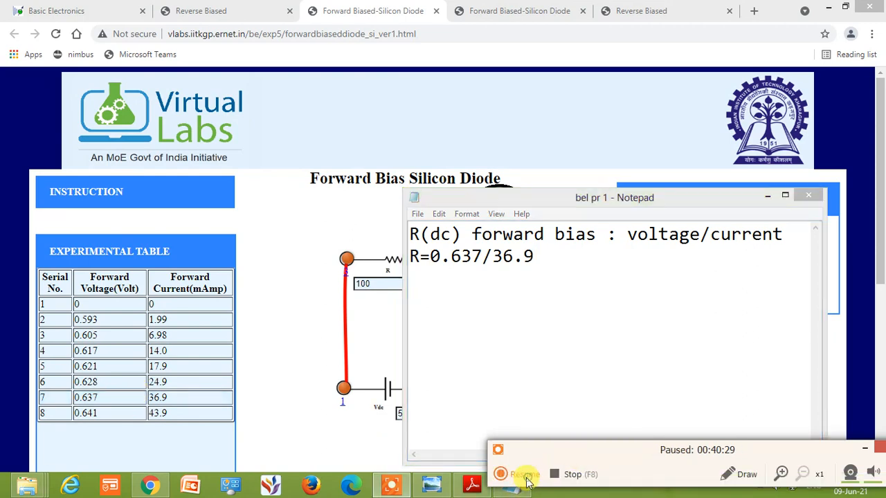
left_click(572, 253)
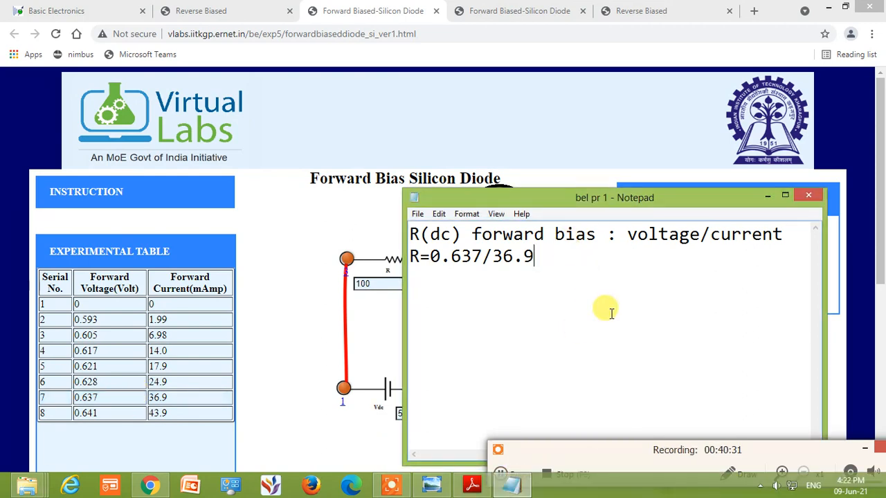
Complete the DC resistance calculation with the result "=0.0172 ohms"
type("=")
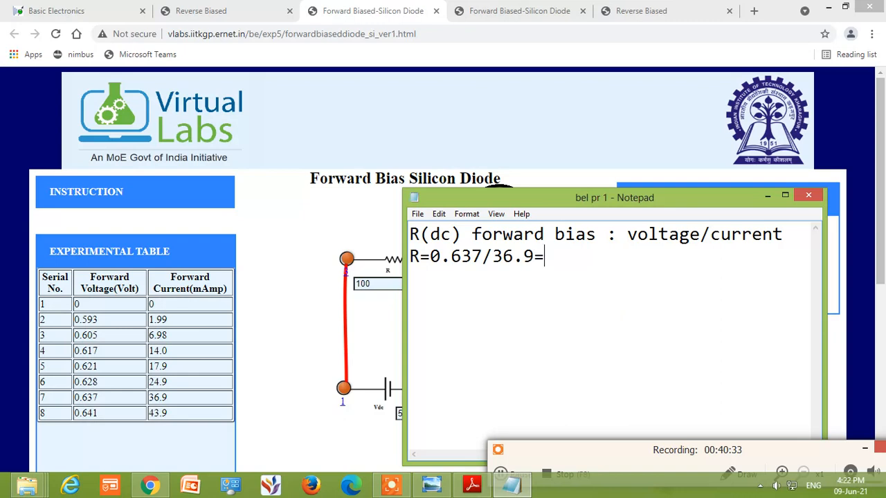
type("0.0172 o")
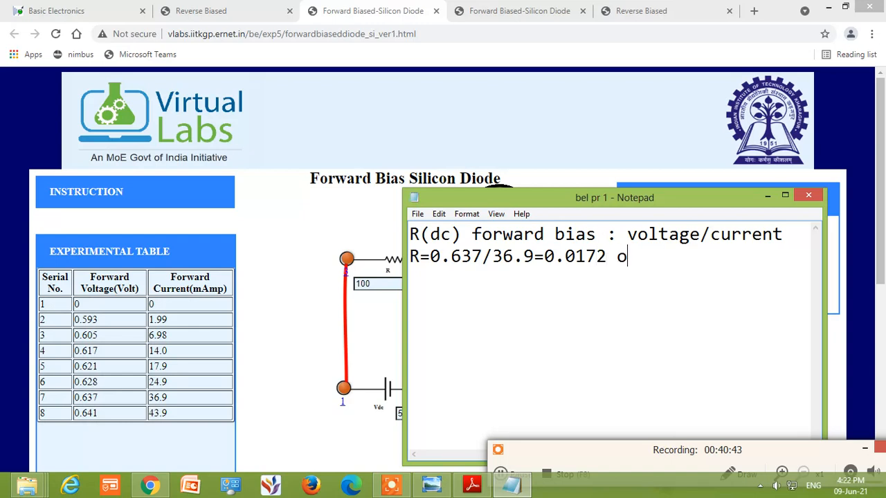
type("ms")
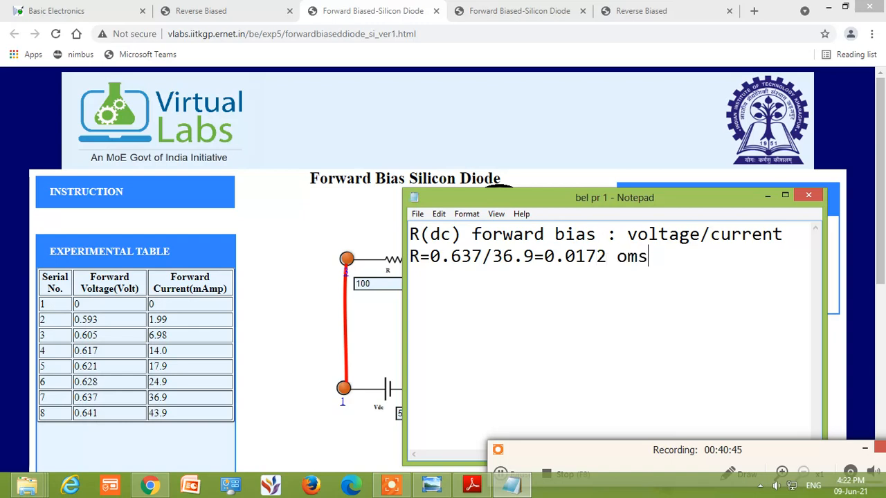
key("BackSpace")
key("BackSpace")
type("hms")
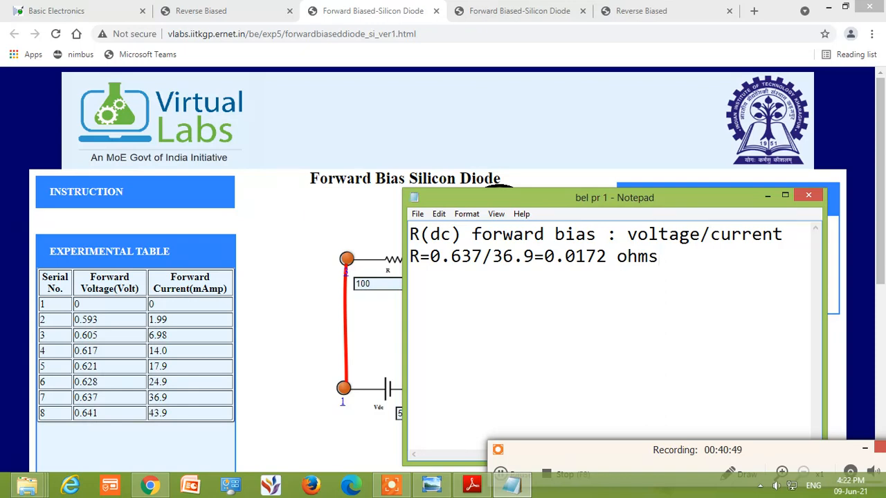
Leave a blank line under the DC result and write the label "R(ac) forward bias"
key("Return")
key("Return")
type("R(ac) ")
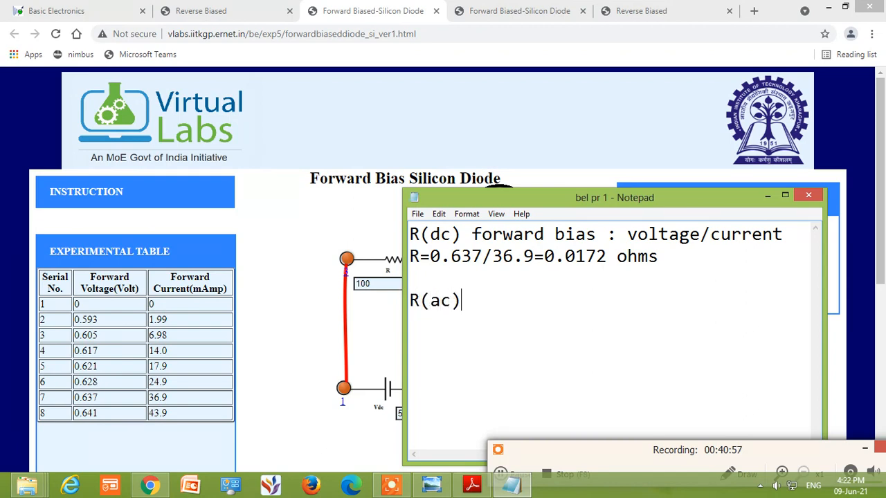
type("forward bias")
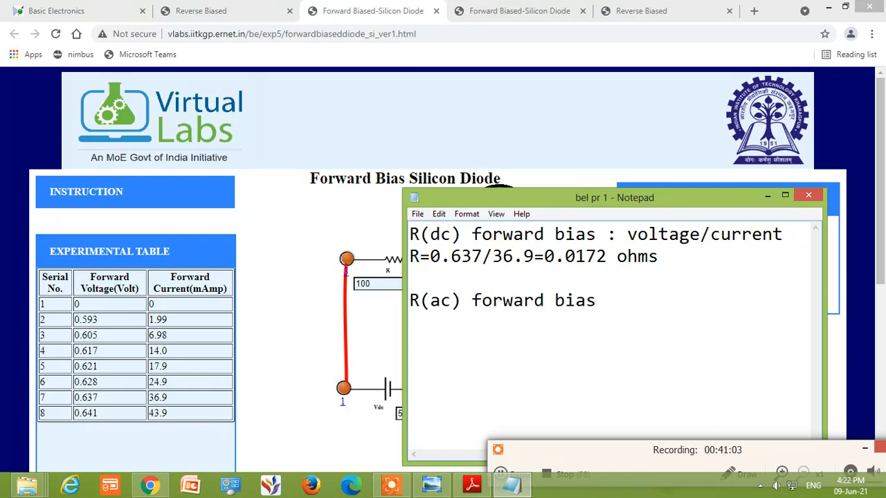
type(" : rate of change of")
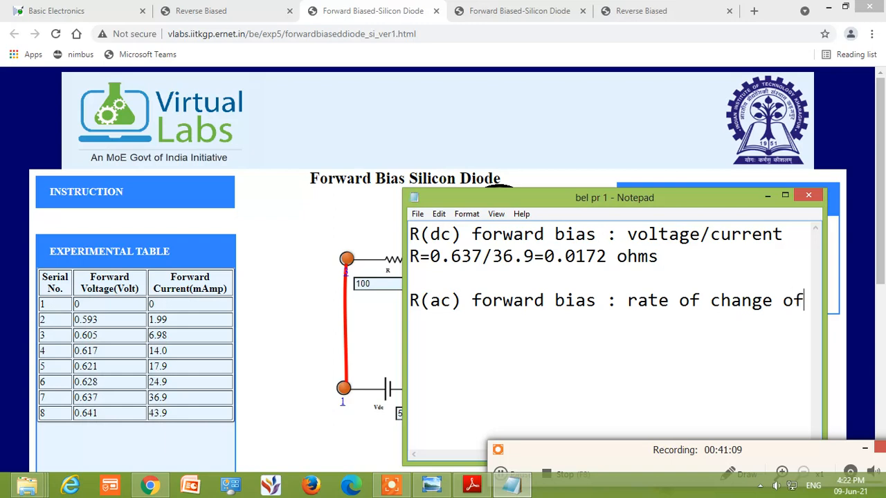
type(" voltage/ ")
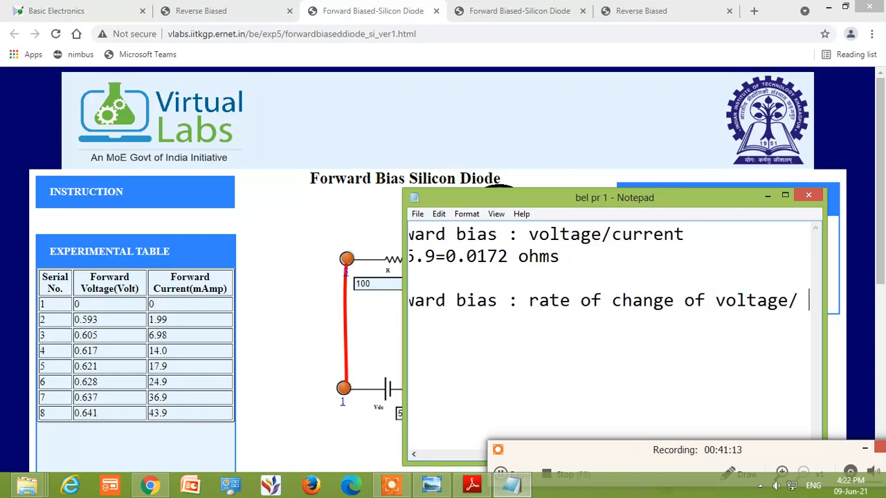
type("rate of chang")
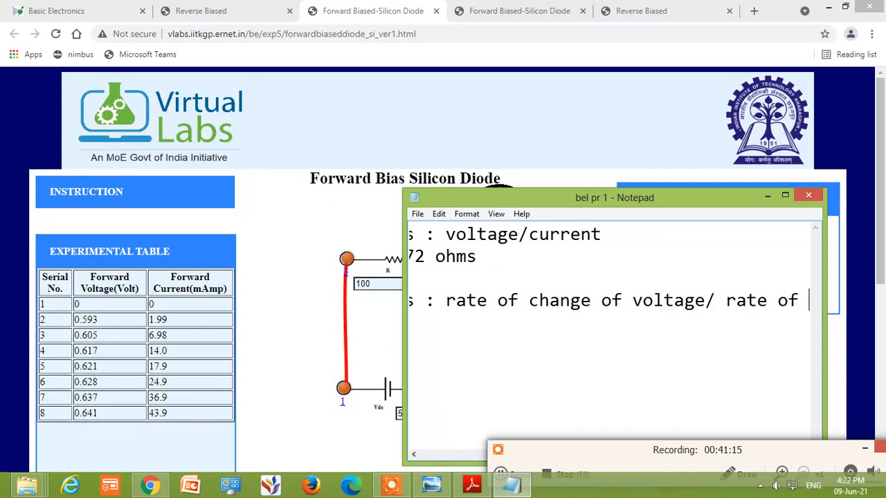
type("e o")
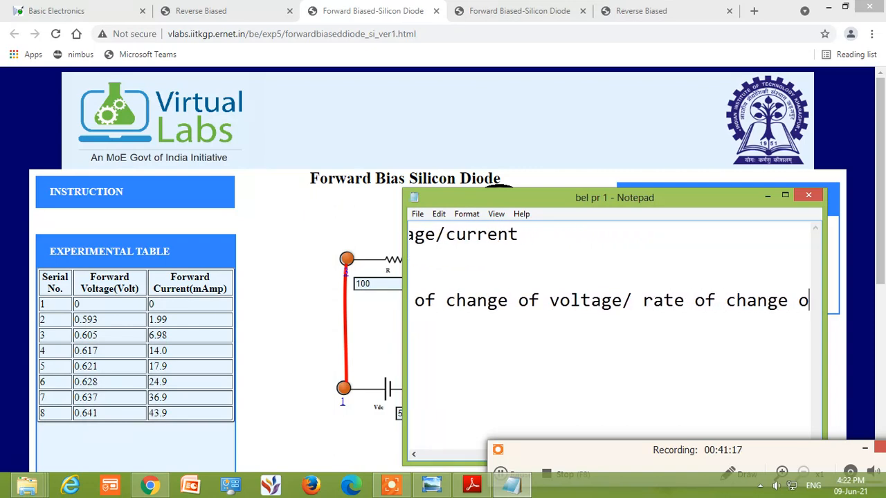
type("f current")
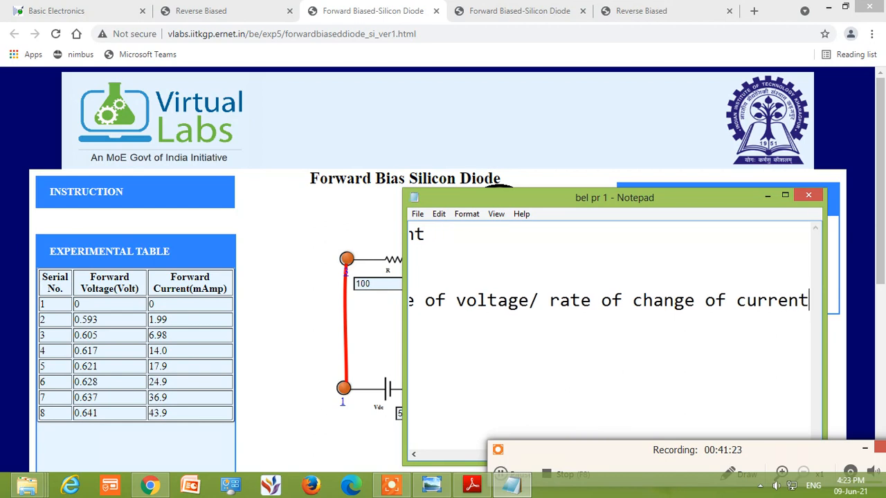
Complete the R(ac) line with " : rate of change of voltage/ rate of change of current" and start a new line
key("Return")
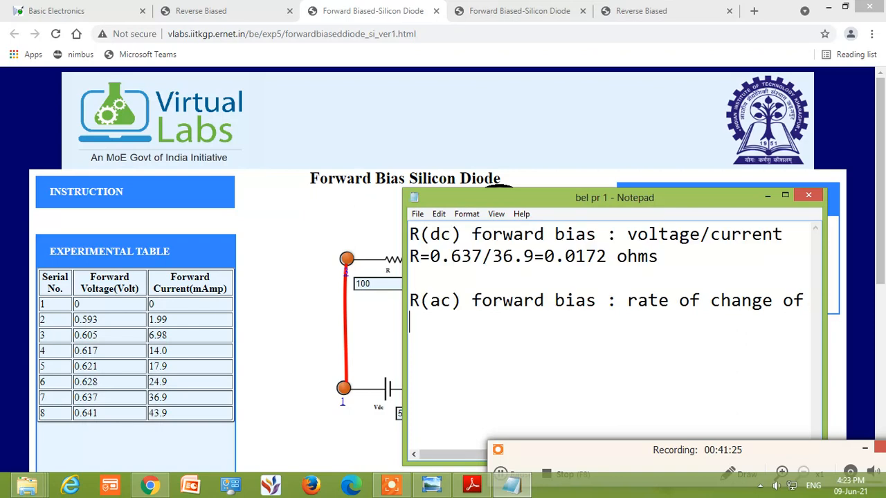
Write the AC resistance formula "R= v7-v3/i7-i3" under the R(ac) line
type("r")
key("BackSpace")
type("R=")
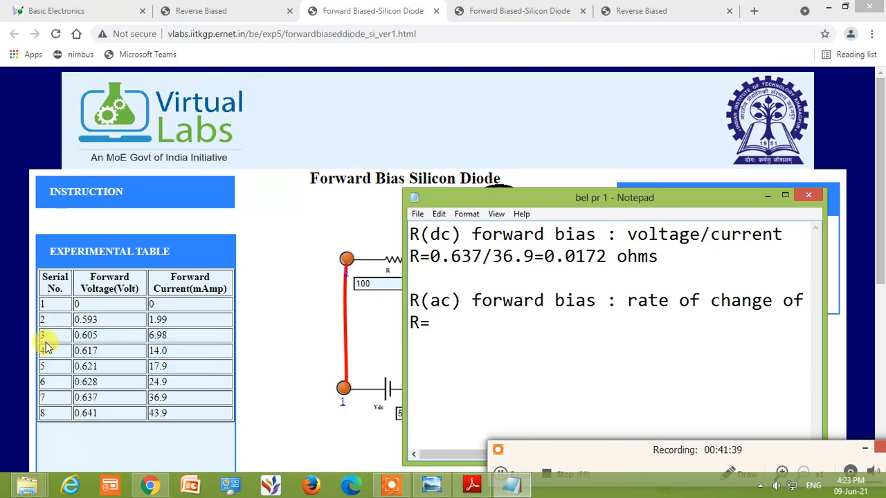
type("v7-v")
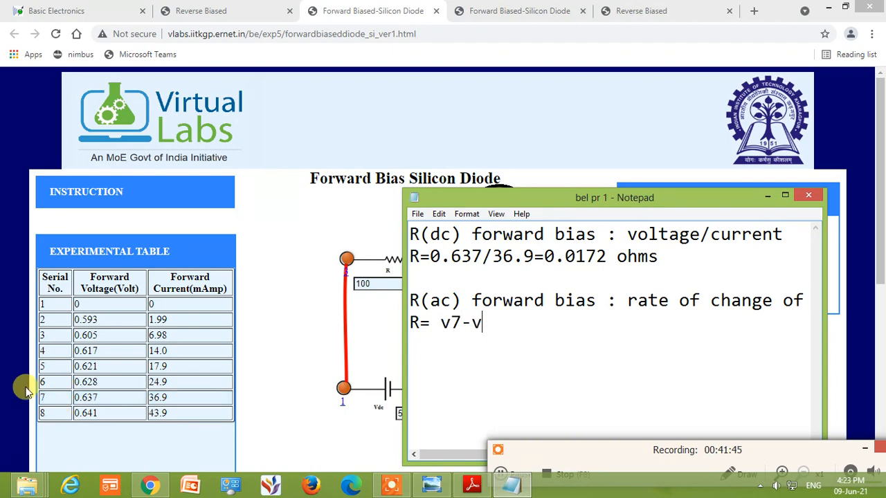
type("3/i7-i3")
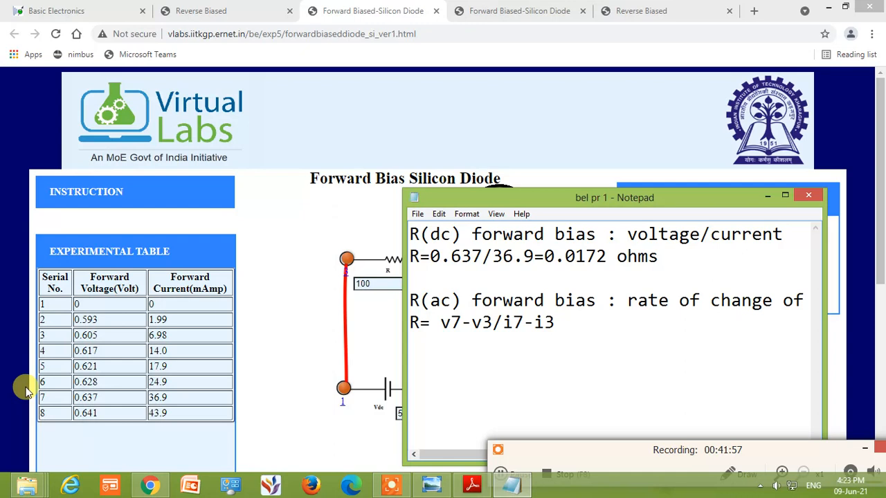
type(" = 0.67")
Append the voltage difference " = 0.637-0.605" to the AC resistance formula
key("BackSpace")
type("37")
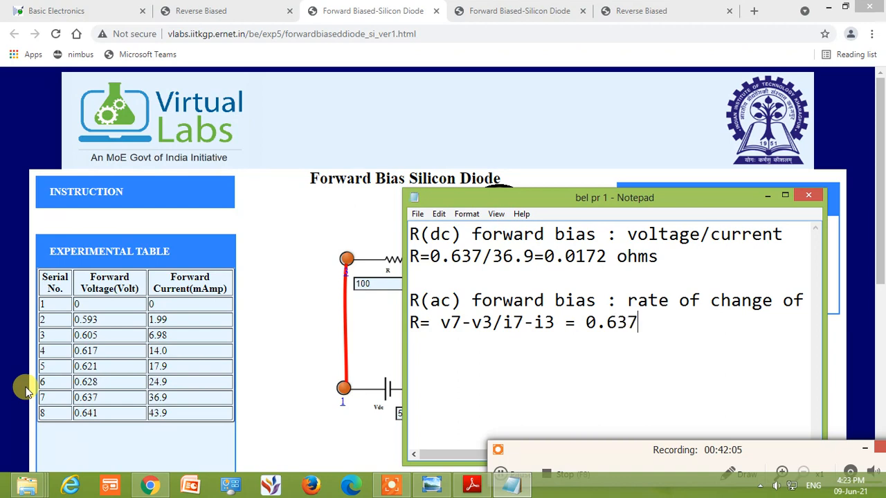
type("-0.605")
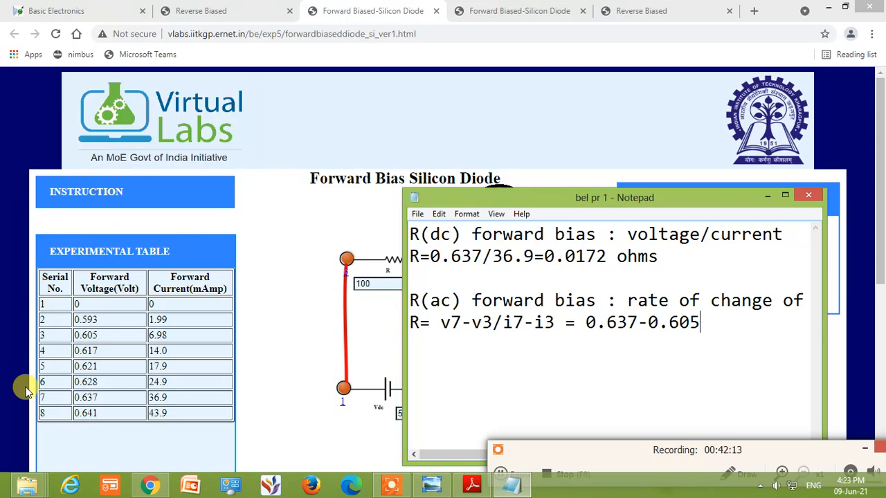
type("/36.9-6.98")
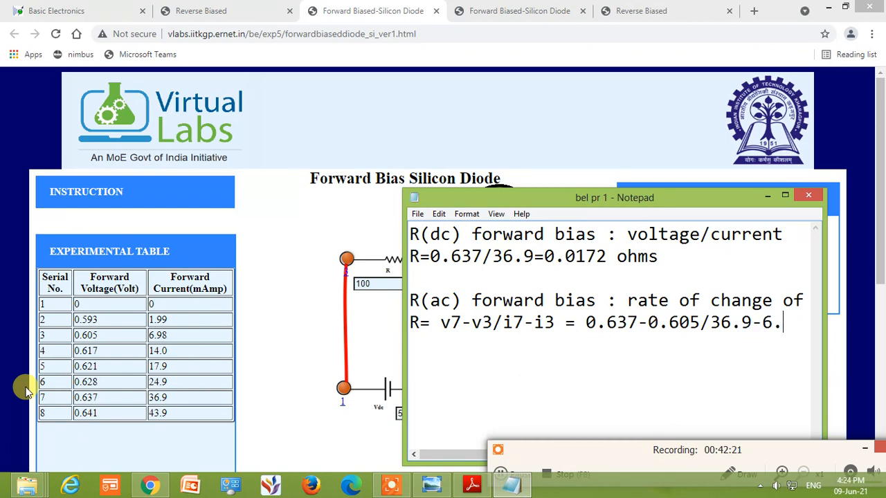
Add the current difference "/36.9-6.98" as the divisor and start a result line with "R="
key("Return")
type("R=")
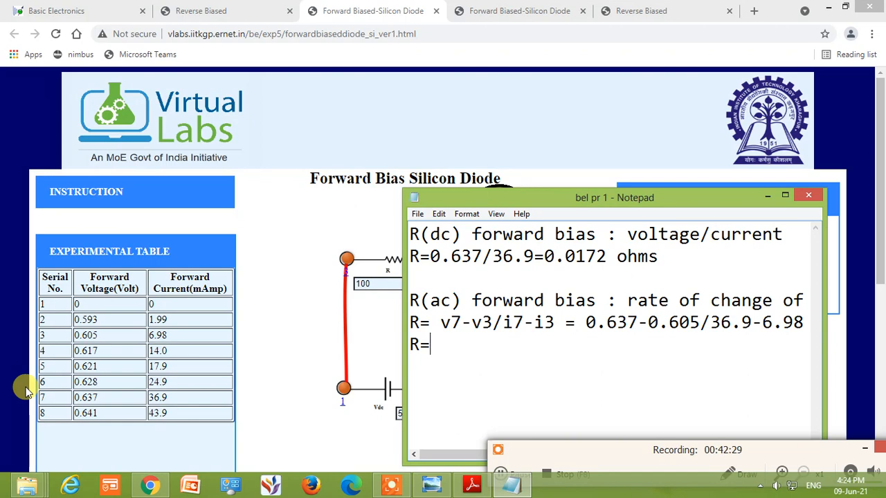
Switch to the forward-bias experiment page to view its V-I plot, and return to the Notepad notes
left_click(40, 313)
scroll(40, 313, "down", 5)
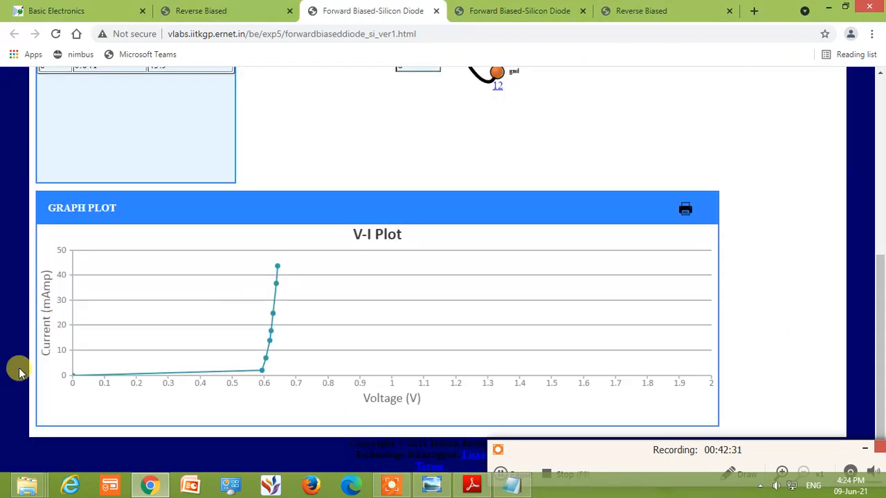
left_click(511, 483)
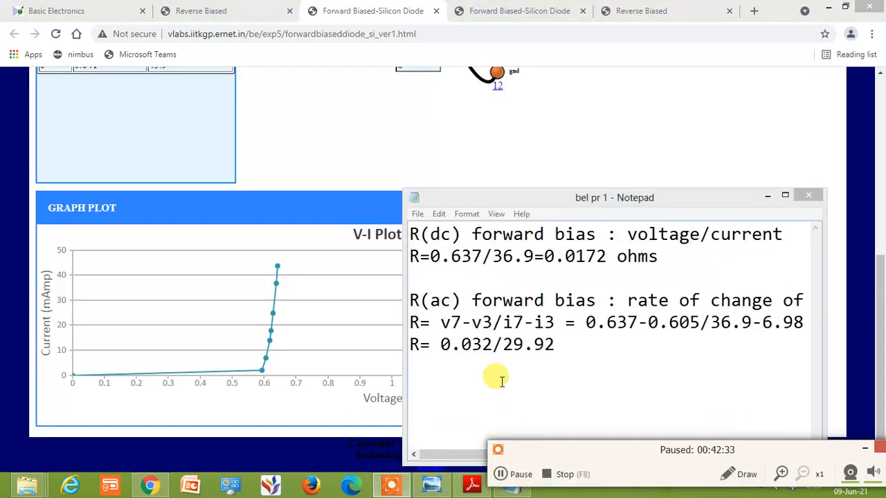
Complete the AC forward resistance line "R= 0.032/29.92" with the result " = 0.001 ohms"
left_click(583, 346)
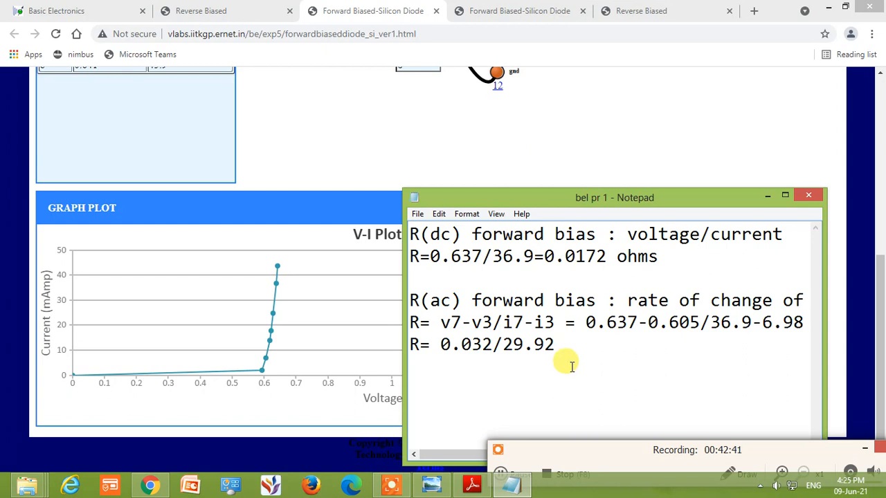
type("=")
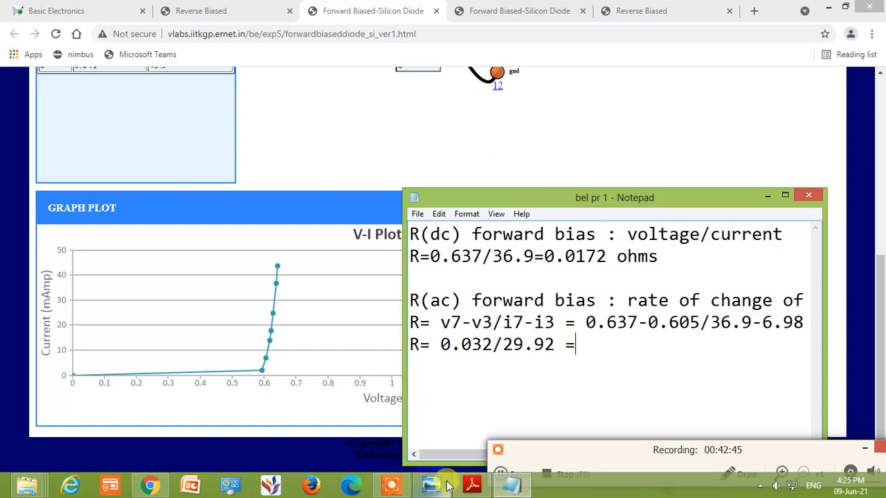
left_click(503, 472)
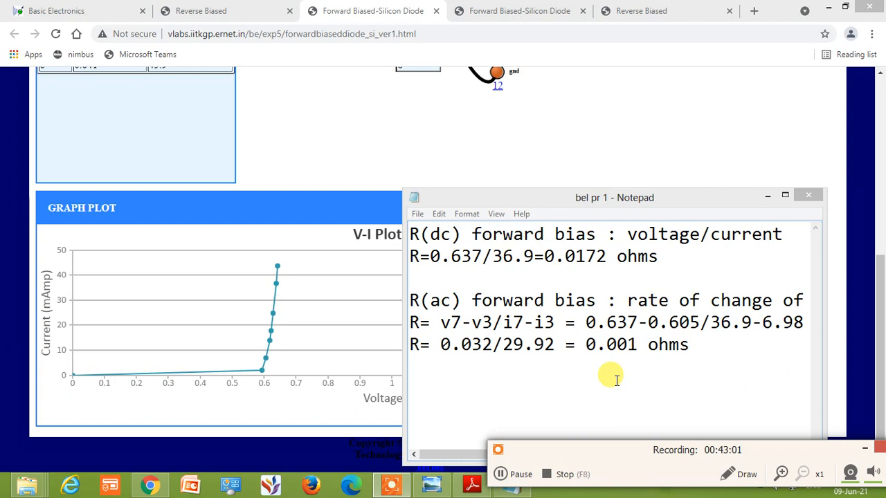
left_click(516, 476)
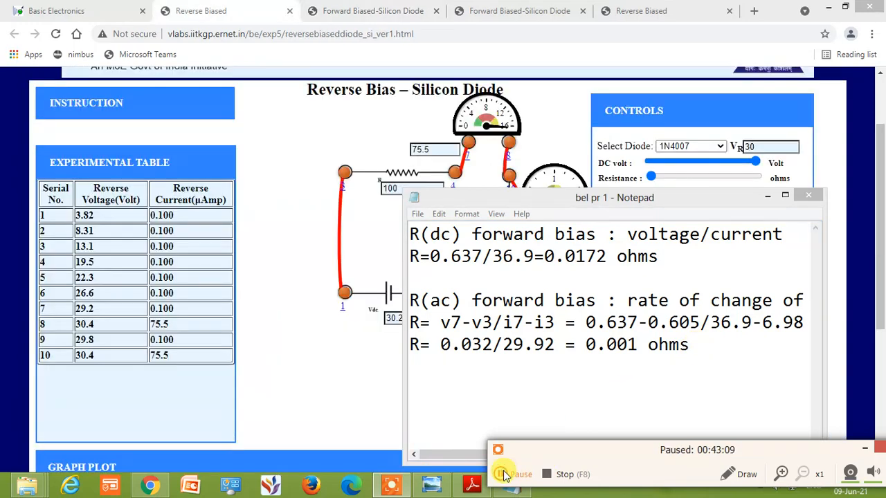
left_click(503, 473)
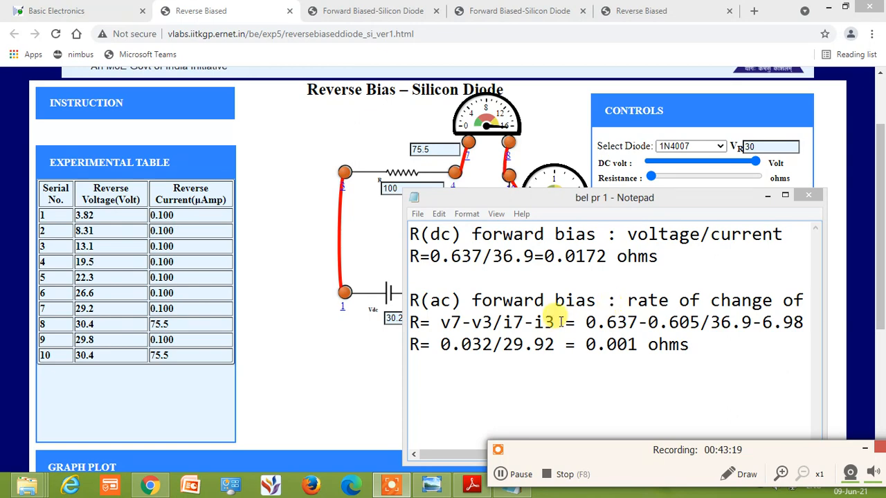
Duplicate the two R(dc) forward bias lines below the AC resistance result, leaving a blank line between them
left_click_drag(473, 233, 587, 234)
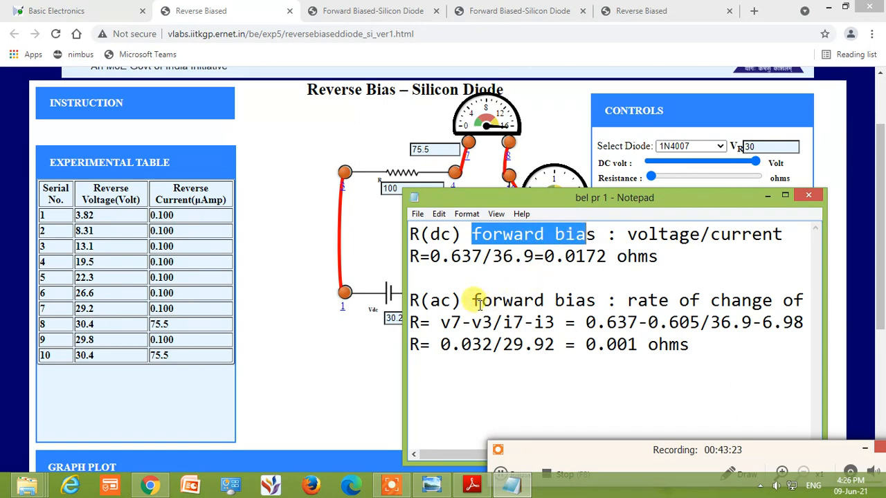
left_click_drag(472, 299, 566, 298)
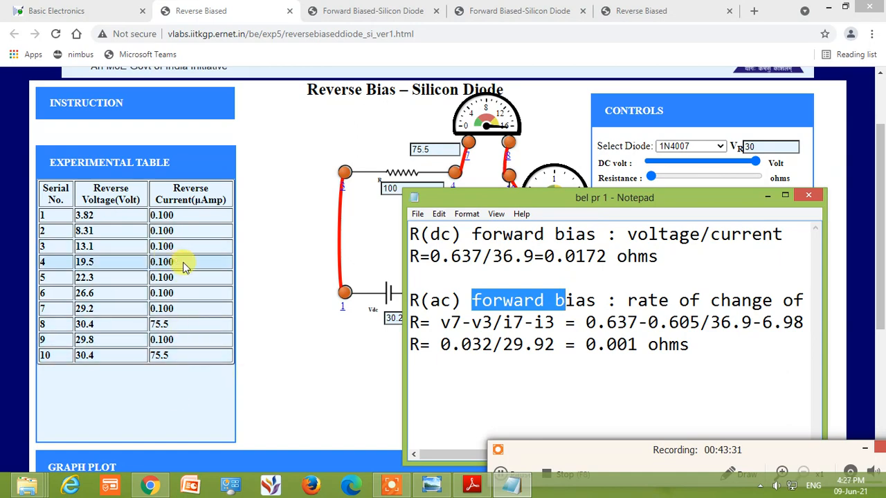
left_click(657, 393)
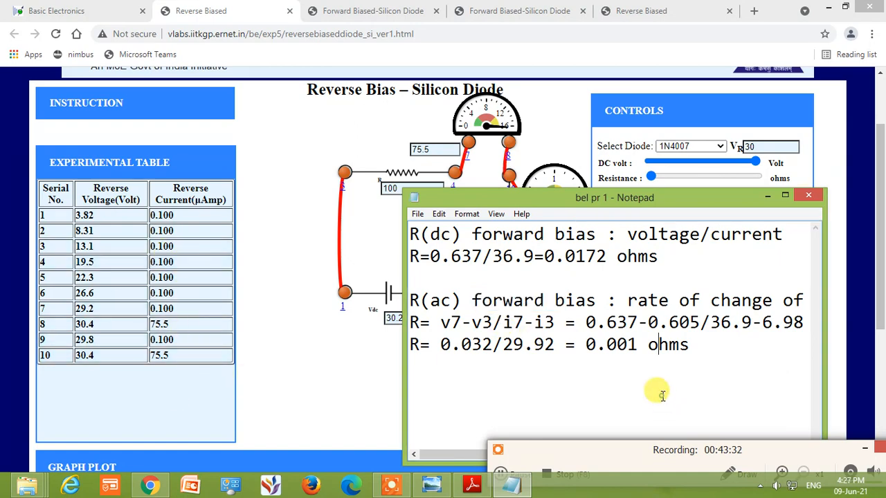
left_click(703, 348)
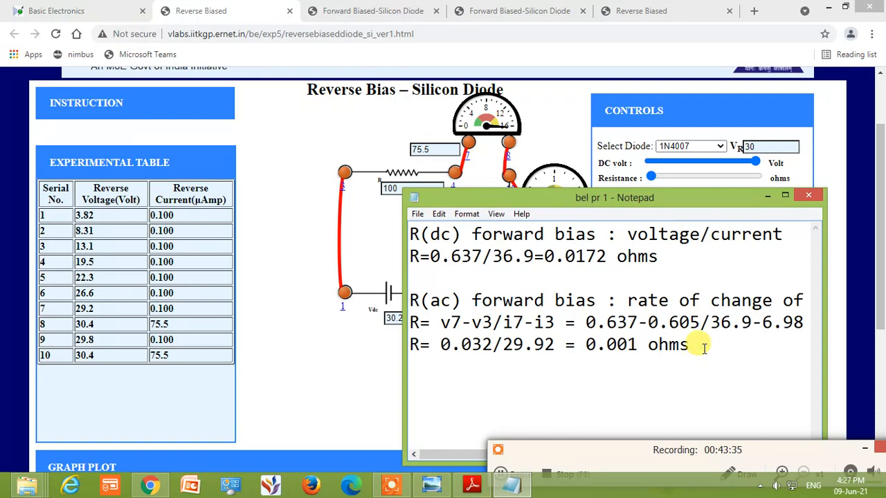
key("Return")
key("Return")
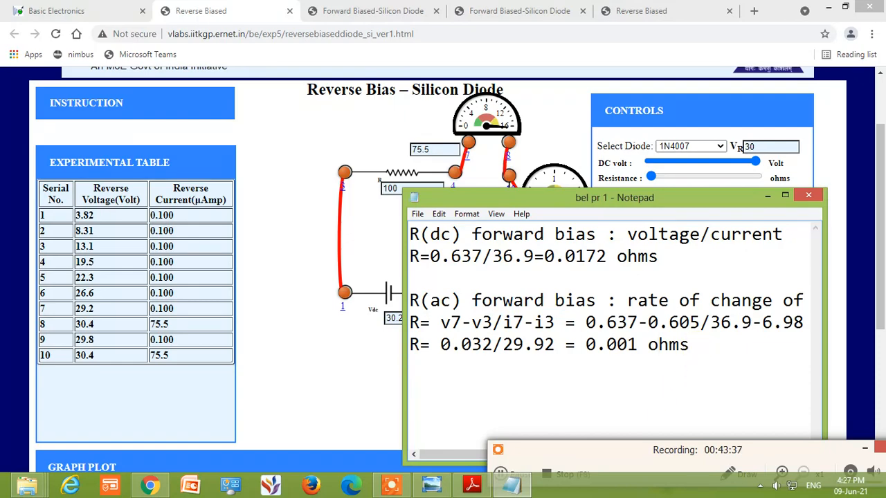
left_click_drag(659, 257, 407, 234)
key("ctrl+c")
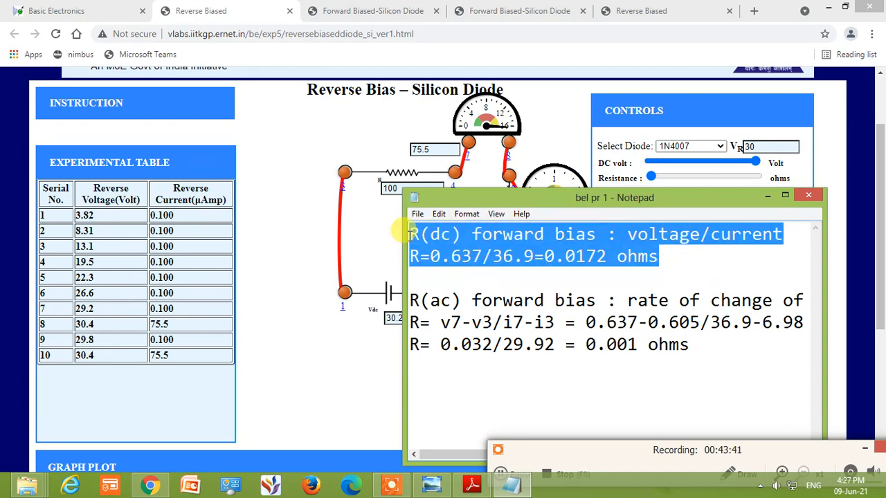
left_click(454, 370)
key("Return")
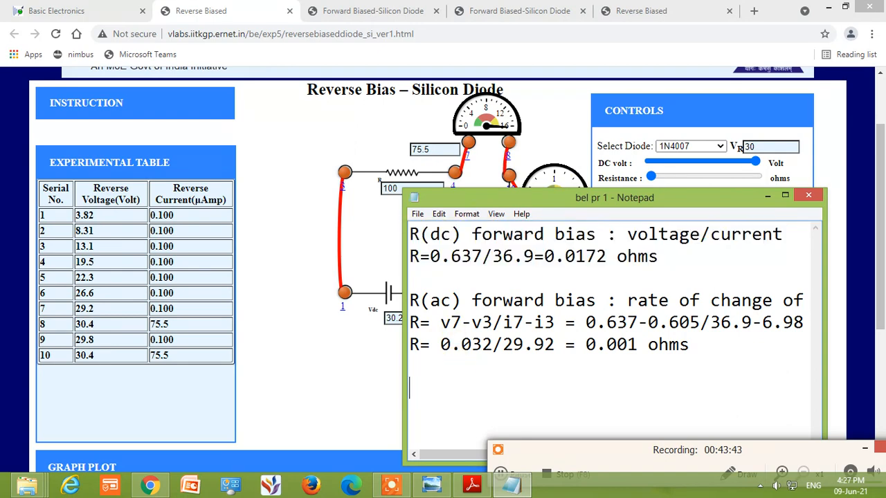
key("ctrl+v")
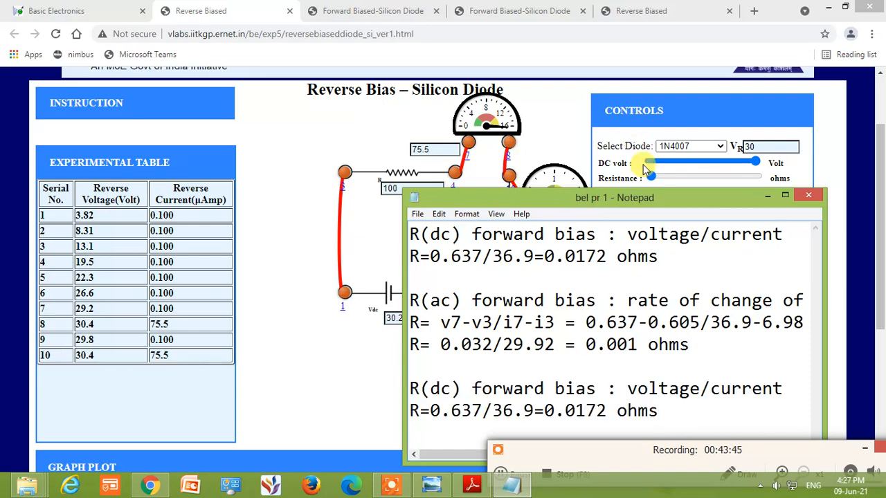
Move the Notepad window higher and change "forward" to "reverse" in the copied R(dc) heading
left_click_drag(632, 190, 638, 115)
double_click(517, 313)
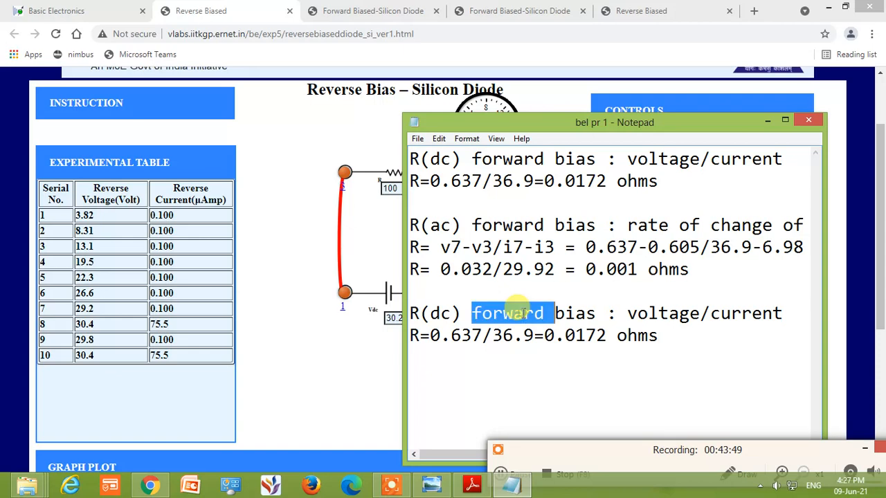
type("rever")
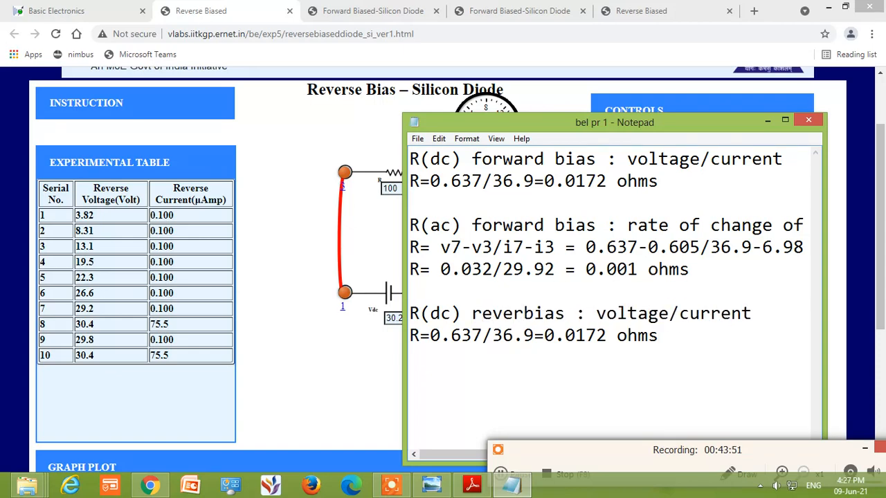
type("se")
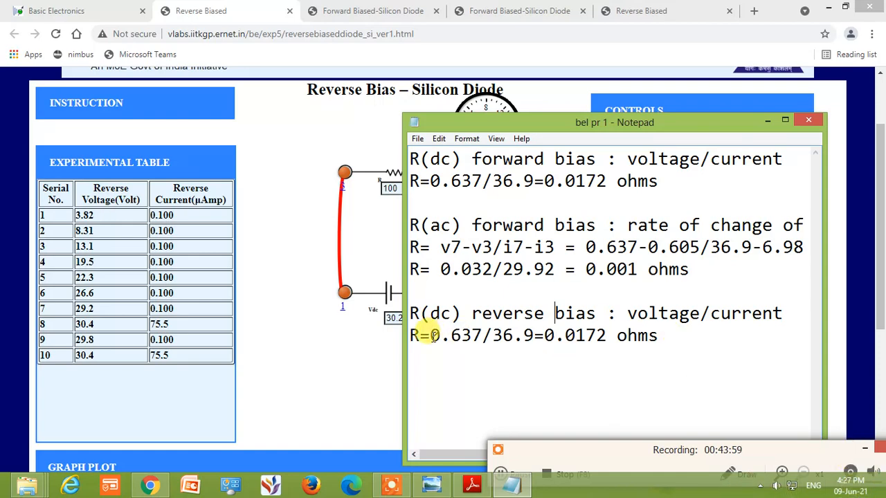
Replace the voltage and current in the reverse bias DC resistance formula with 30.4/75.5
left_click_drag(430, 335, 478, 335)
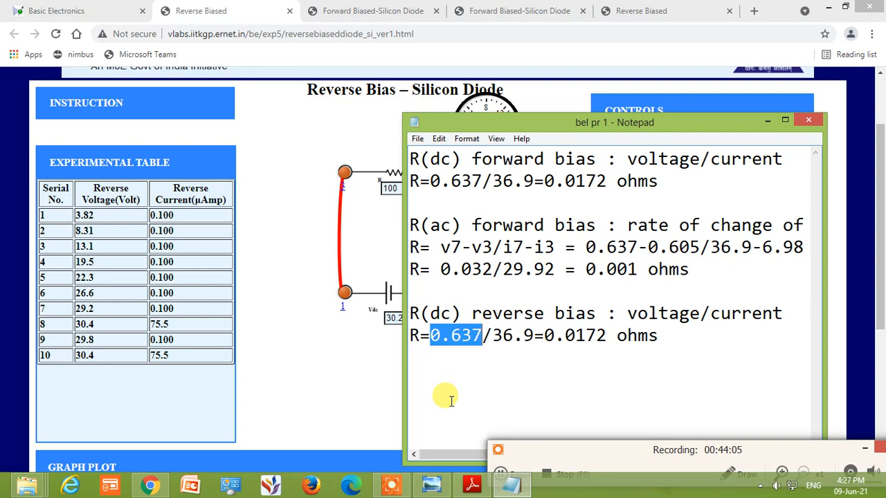
type("30.4")
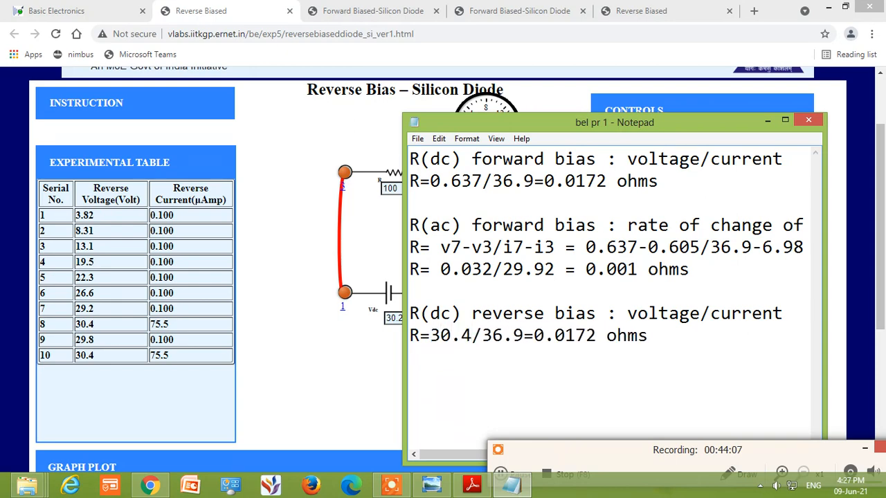
left_click_drag(477, 335, 524, 341)
type("5.5")
Replace the copied result of the reverse bias DC resistance with "402 kilo" ohms
left_click_drag(534, 337, 600, 335)
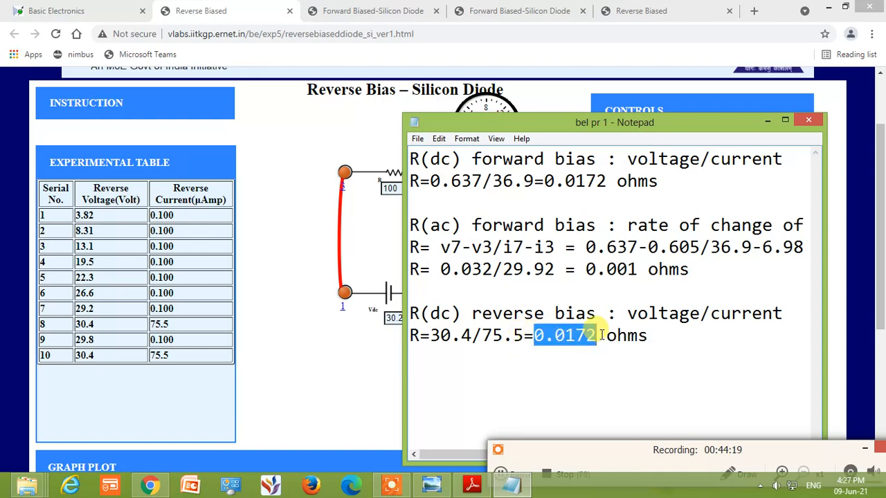
left_click(509, 478)
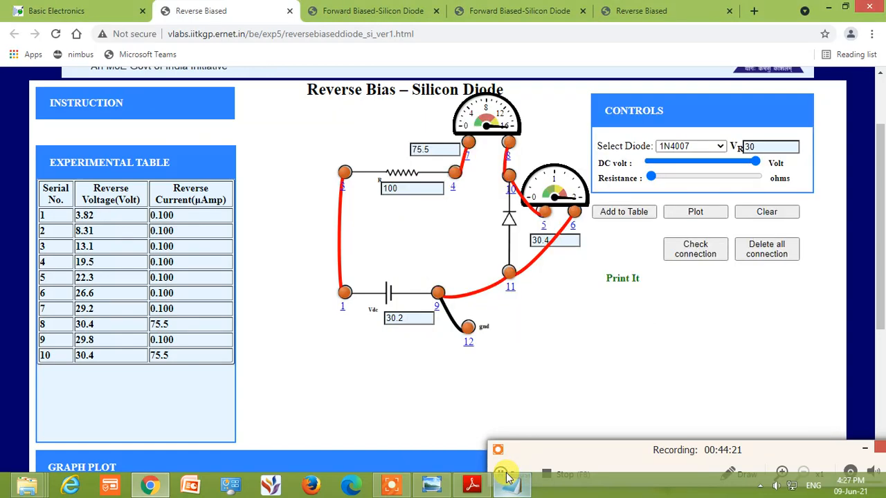
left_click(509, 478)
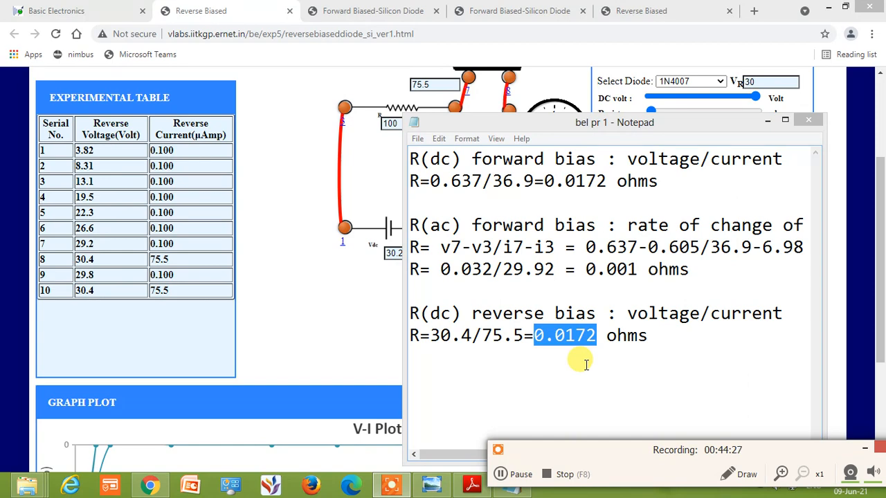
left_click(546, 336)
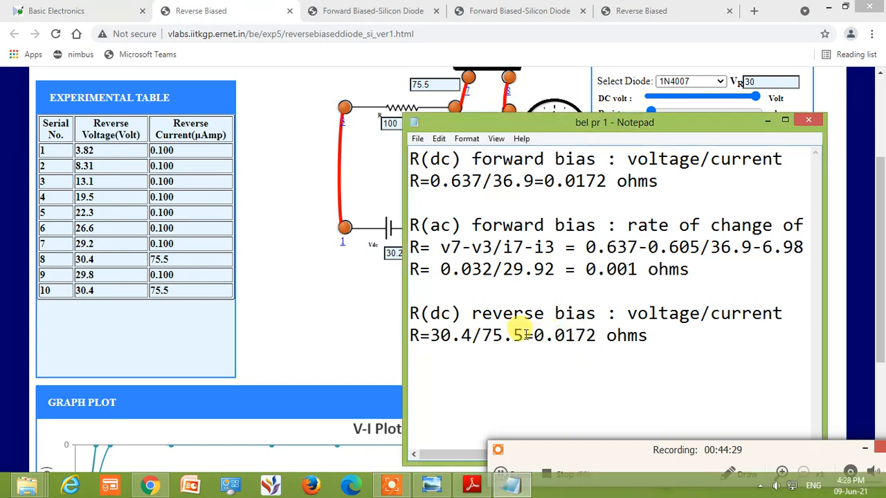
left_click_drag(532, 336, 593, 331)
type("402 ")
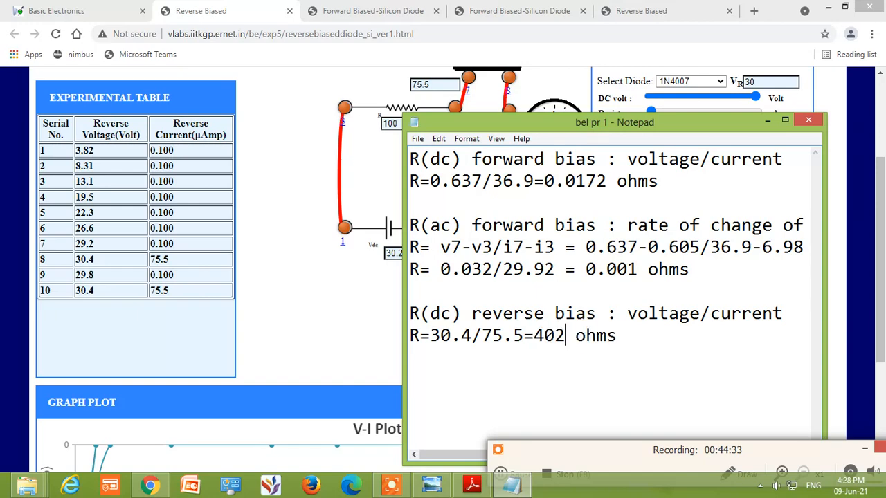
type("kilo")
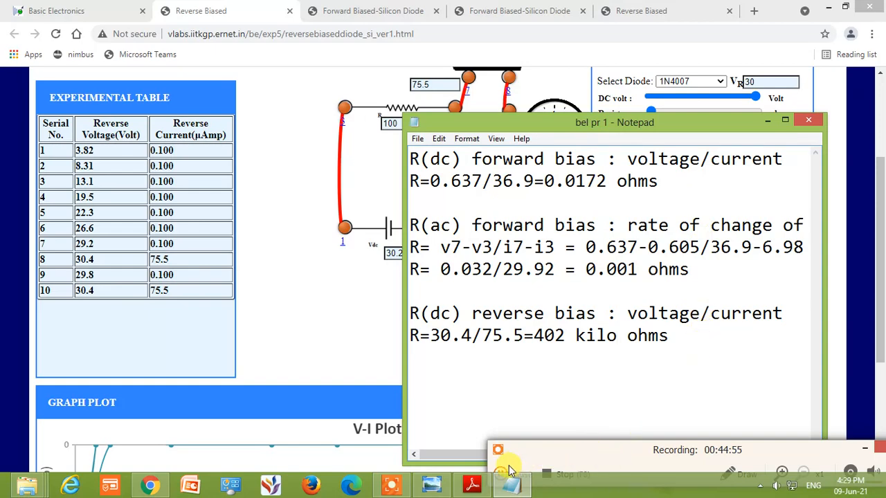
Compare the V-I plots on the reverse-bias and forward-bias experiment pages, and return to the Notepad notes
left_click(330, 337)
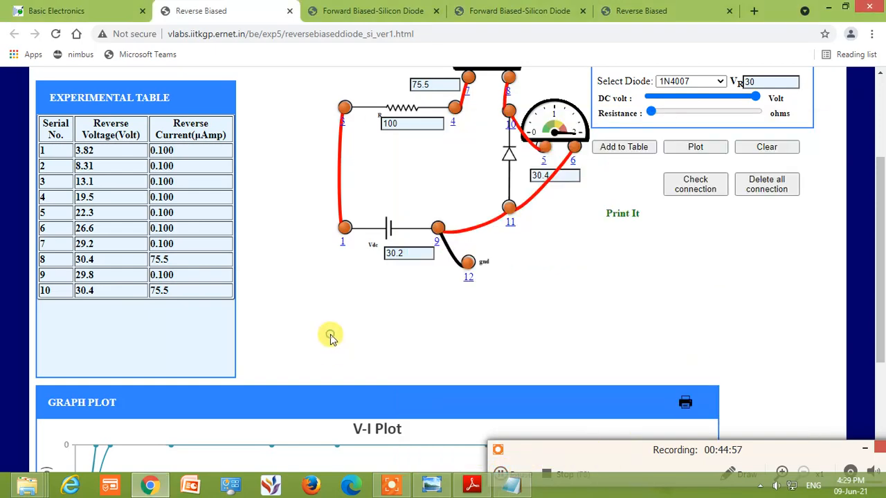
scroll(330, 337, "down", 3)
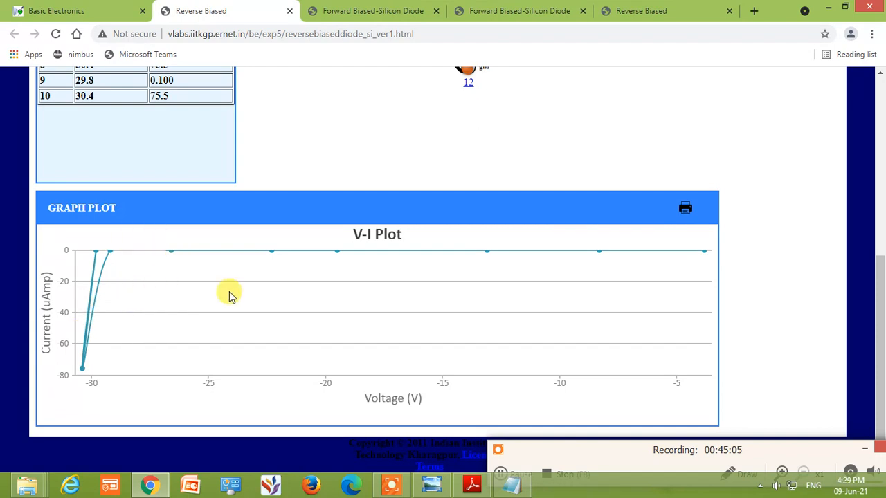
scroll(229, 295, "up", 4)
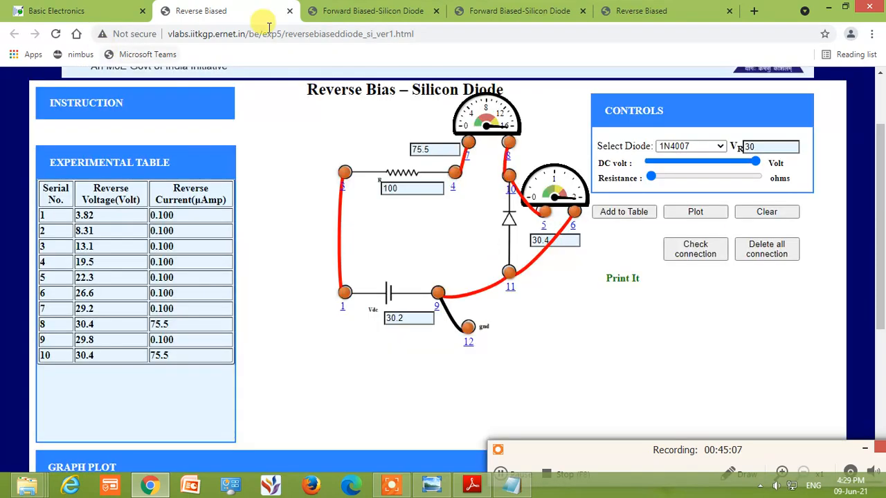
left_click(355, 11)
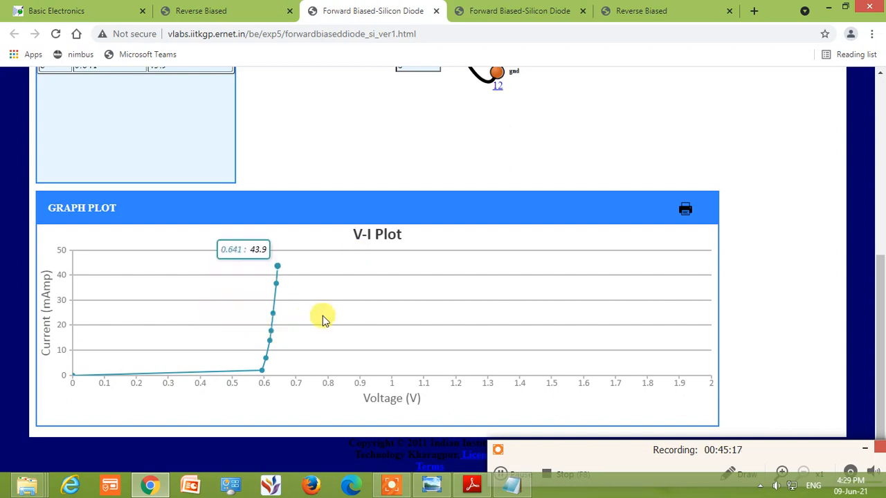
left_click(251, 10)
scroll(268, 285, "down", 3)
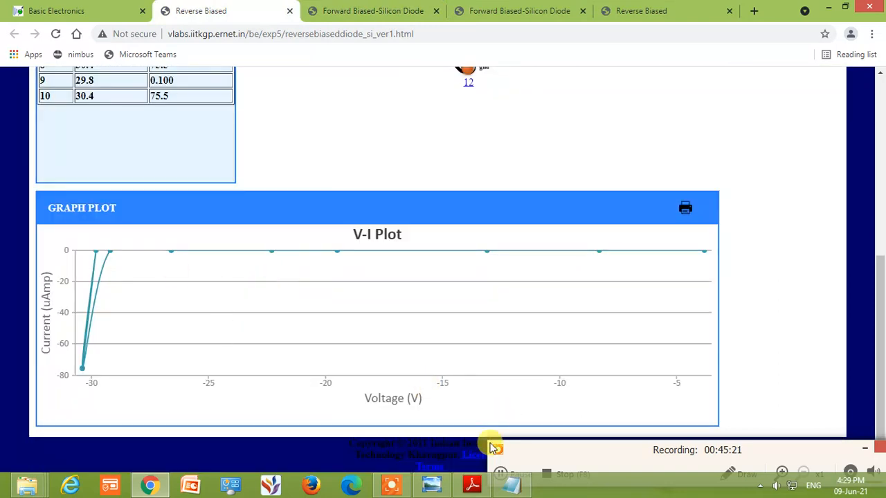
left_click(511, 485)
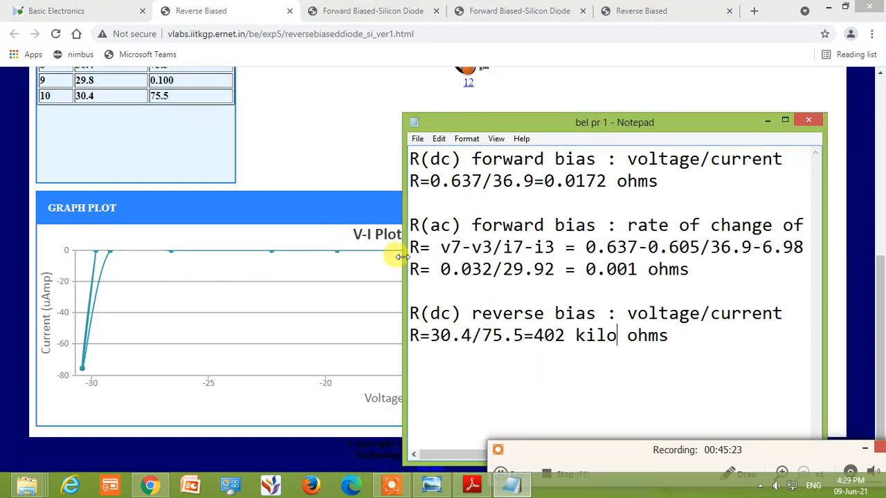